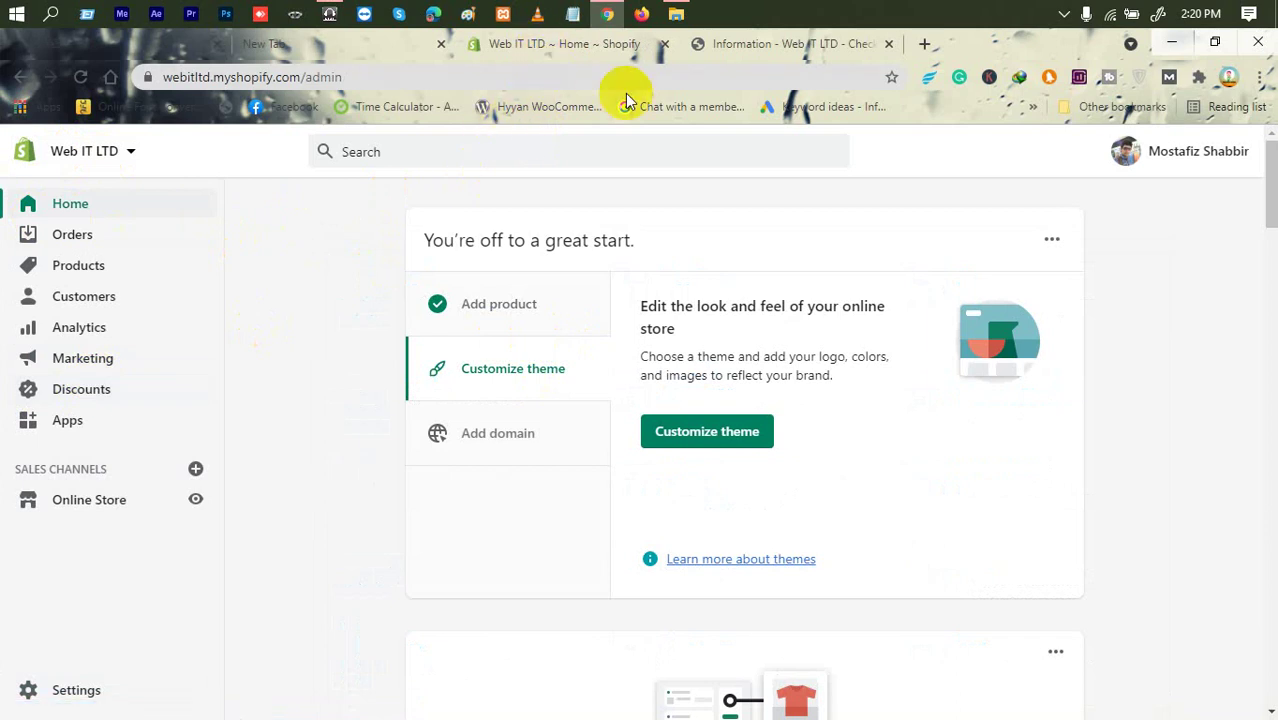
Replace the open checkout page with the storefront home page at webitltd.myshopify.com.
left_click(726, 50)
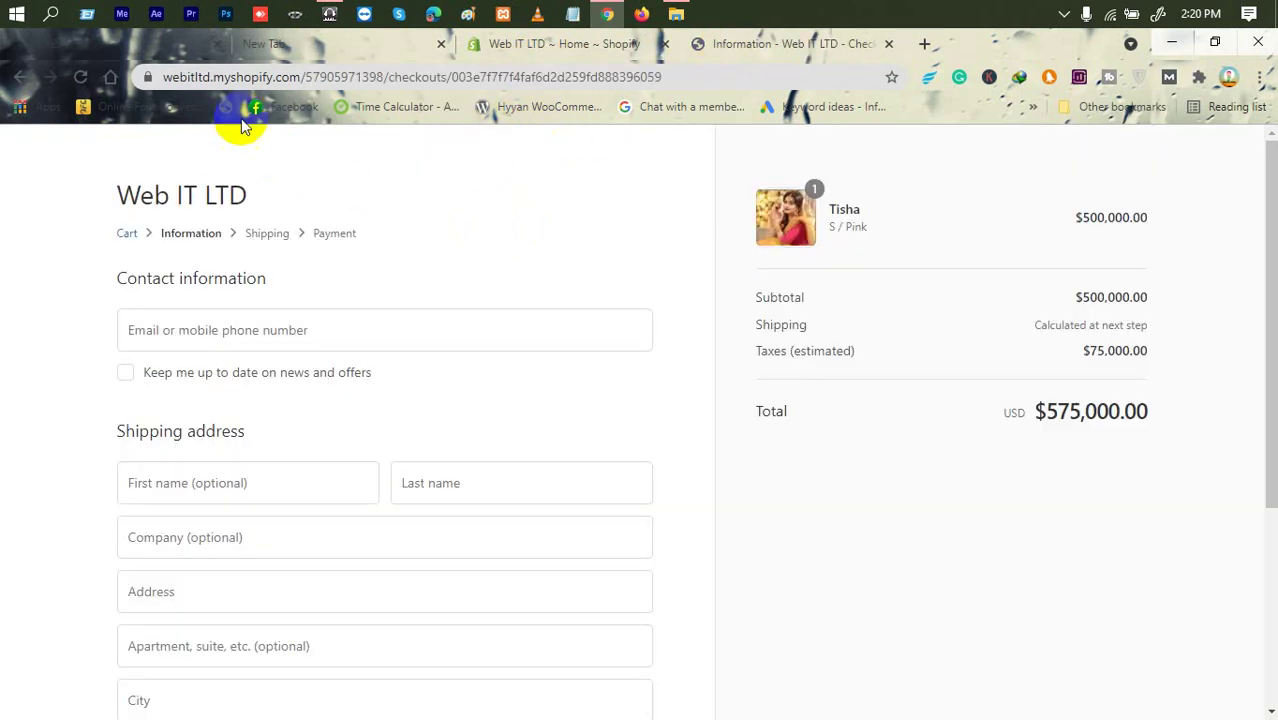
left_click_drag(310, 80, 918, 48)
key("BackSpace")
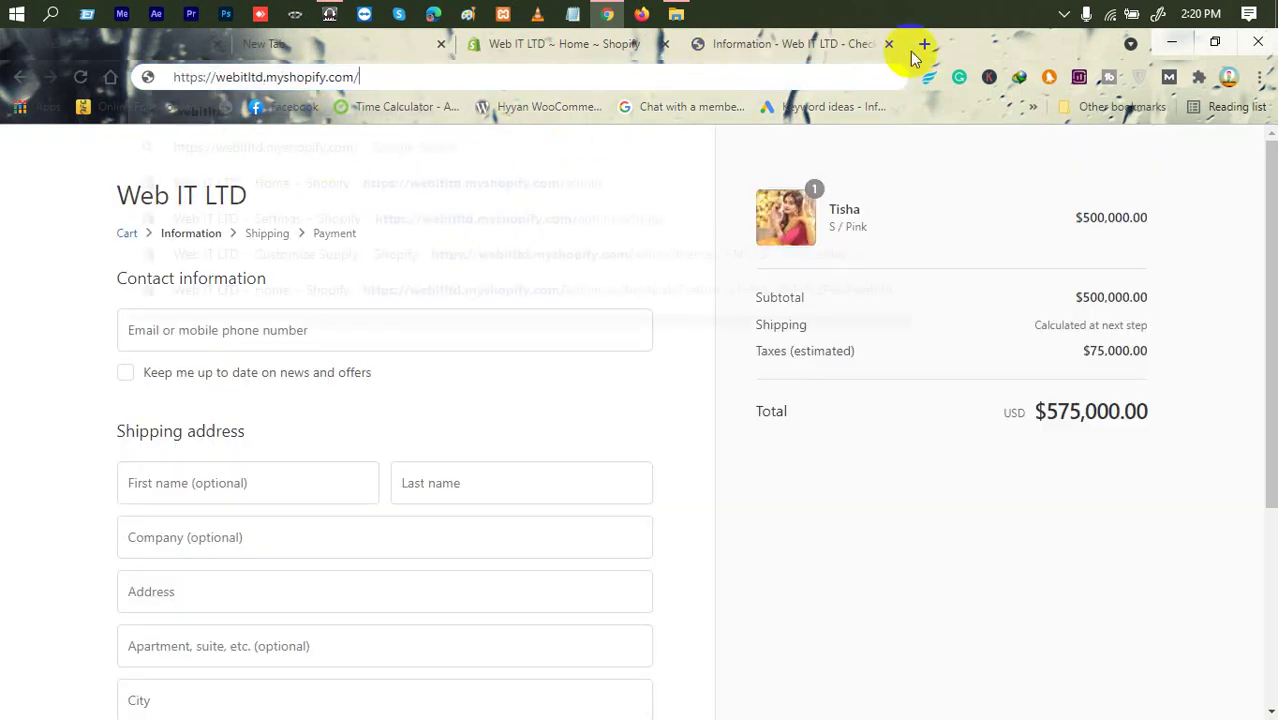
key("Return")
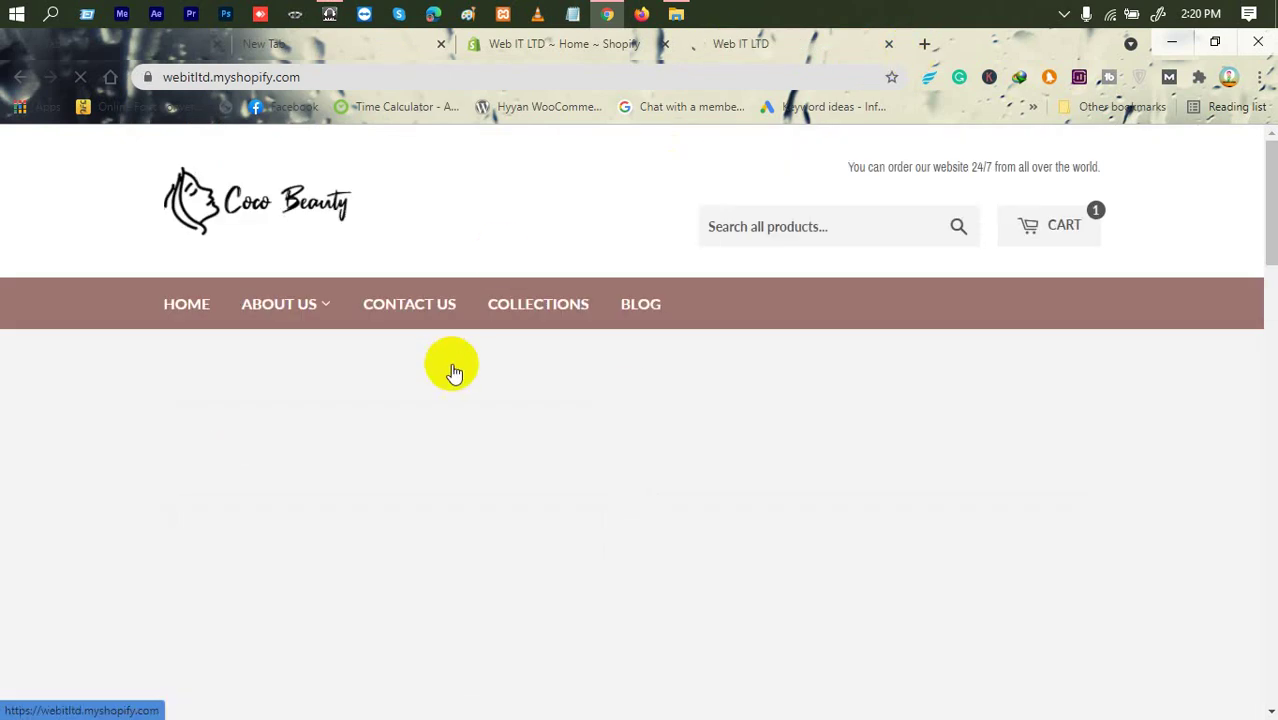
Open the Tisha product page from the storefront's Bow collection.
scroll(480, 375, "down", 2)
scroll(450, 385, "down", 5)
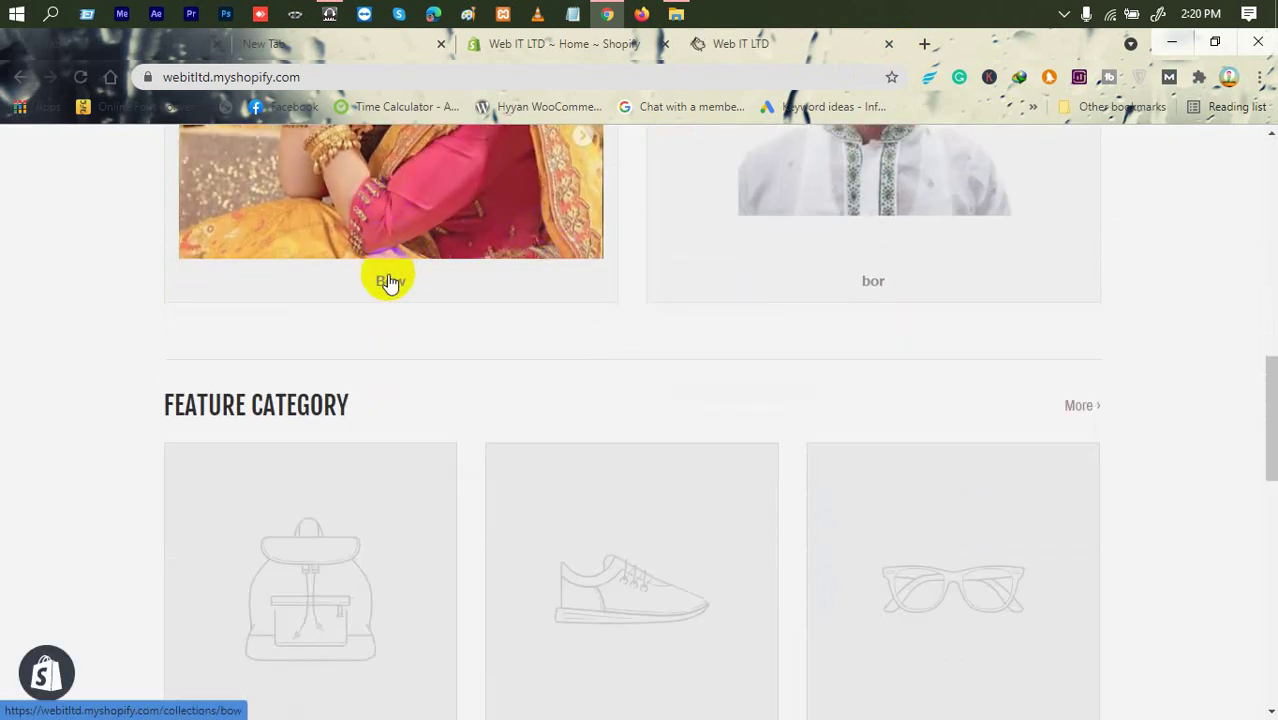
left_click(395, 245)
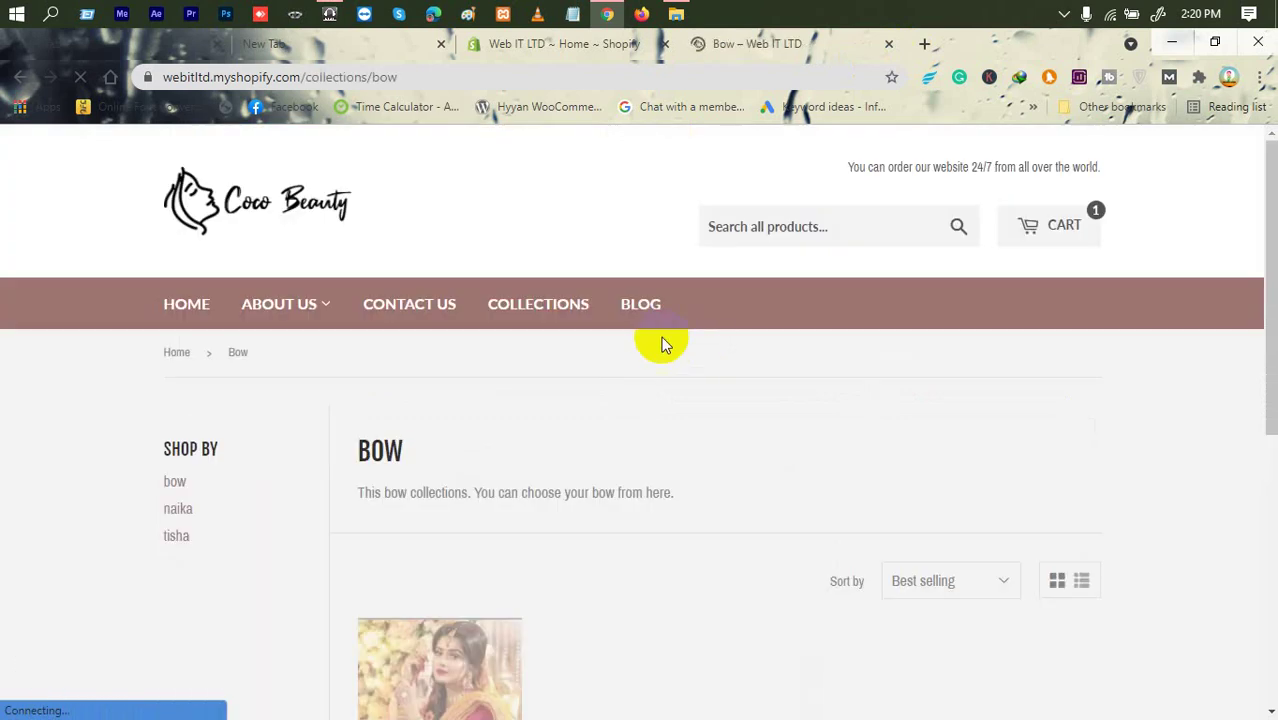
scroll(619, 378, "down", 3)
left_click(428, 382)
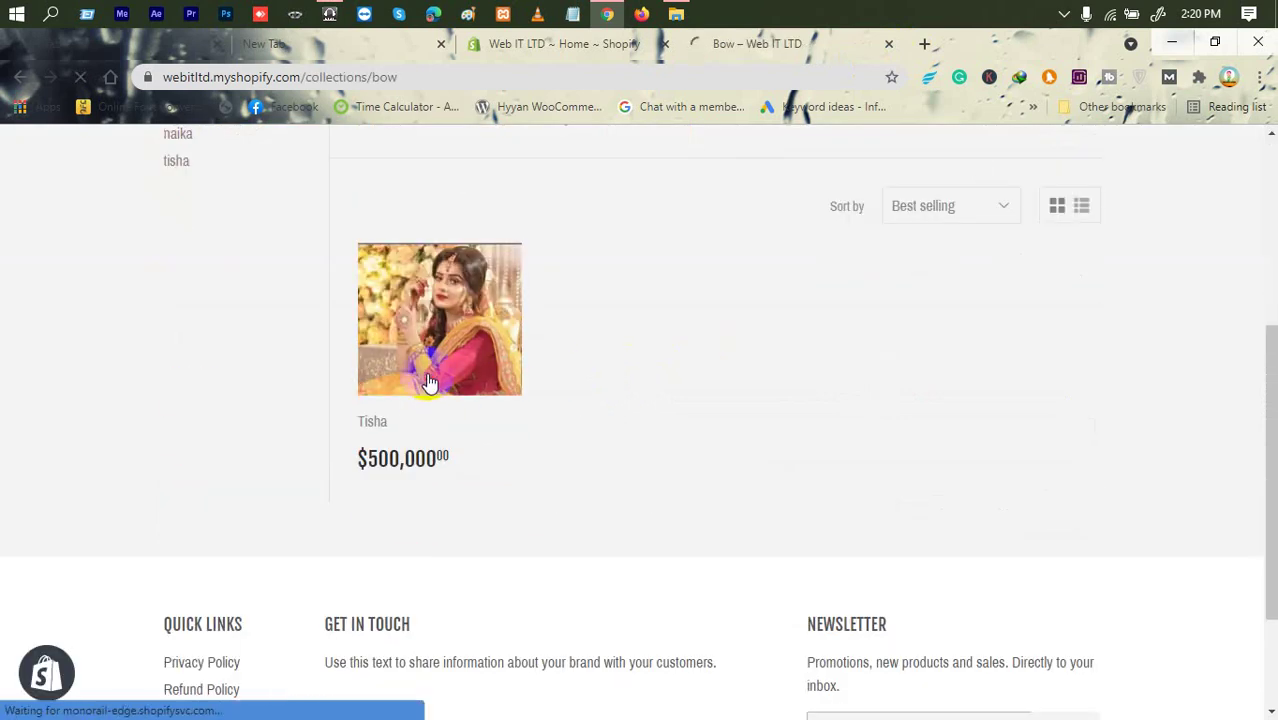
scroll(561, 391, "down", 5)
scroll(574, 386, "up", 2)
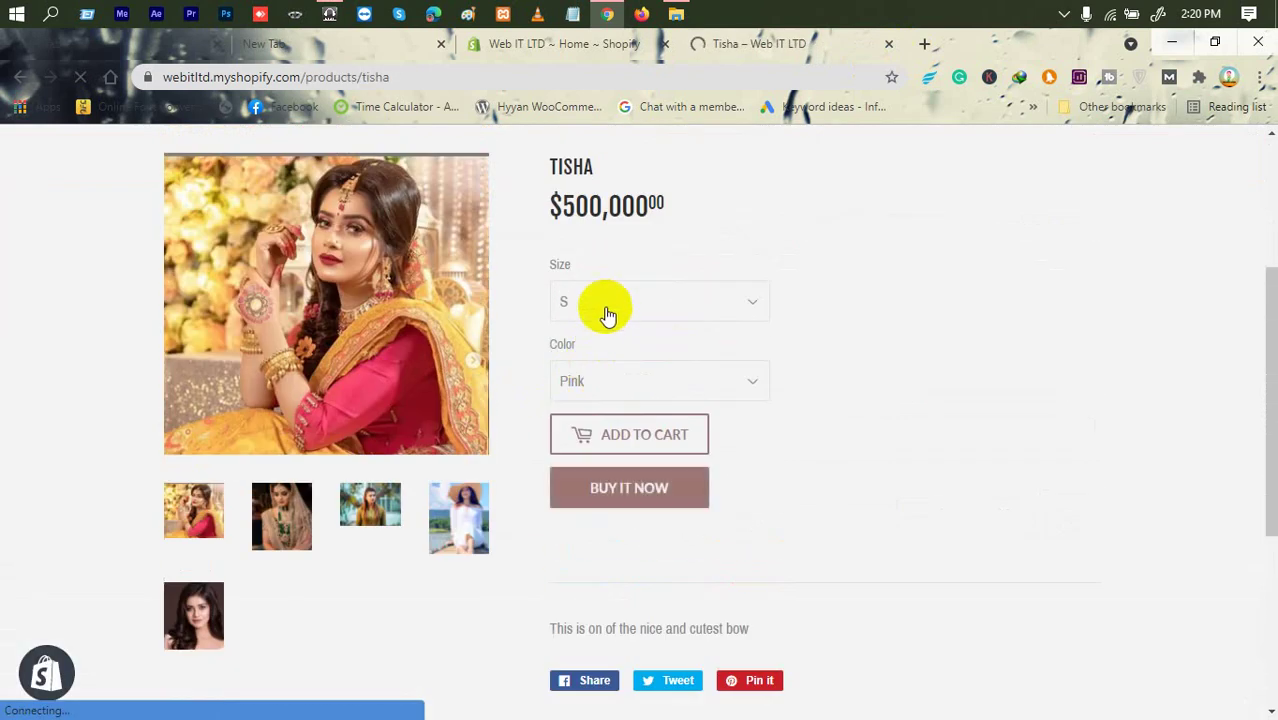
Try size L for the Tisha product, settle on size M and choose green as its color.
left_click(606, 305)
left_click(584, 375)
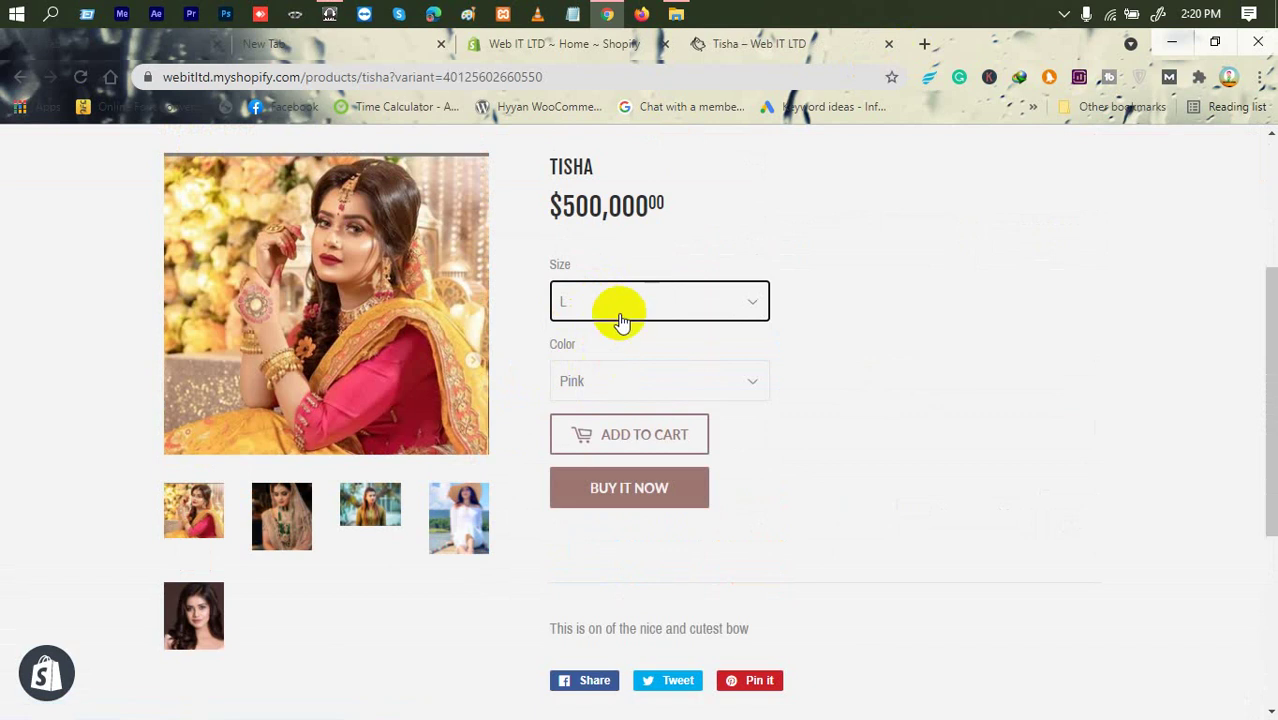
left_click(612, 312)
left_click(578, 355)
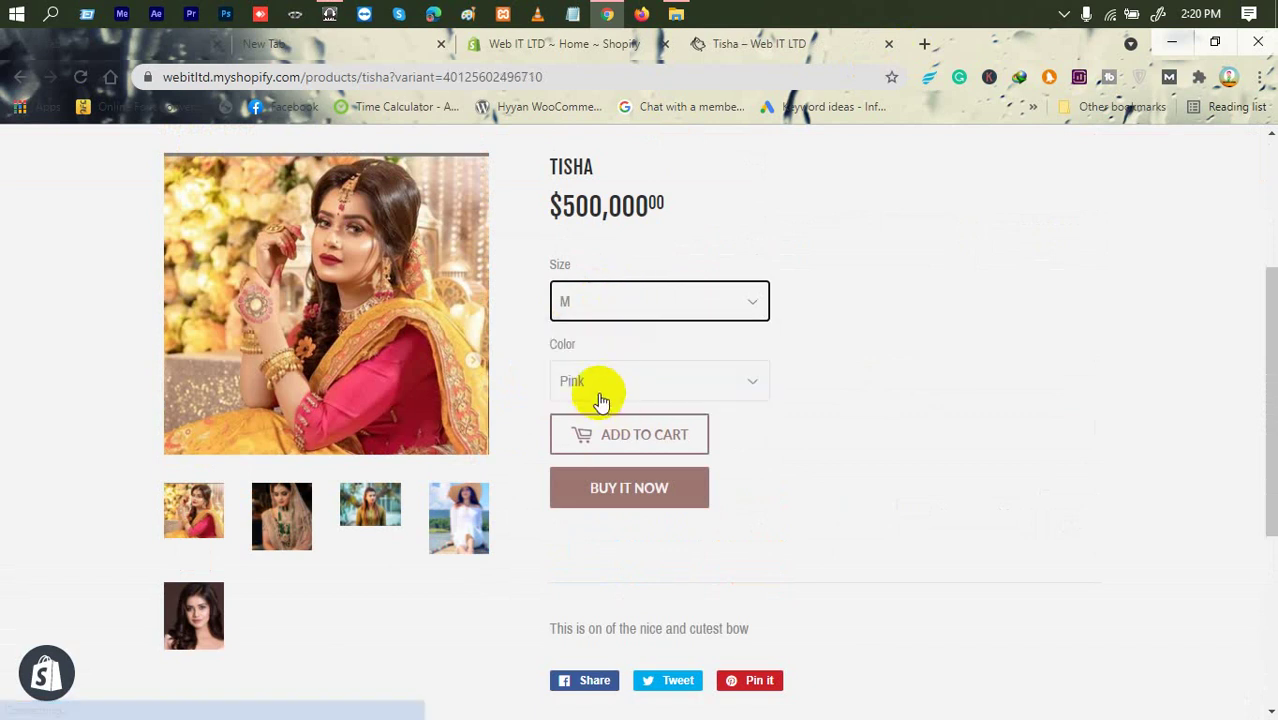
left_click(601, 390)
left_click(605, 434)
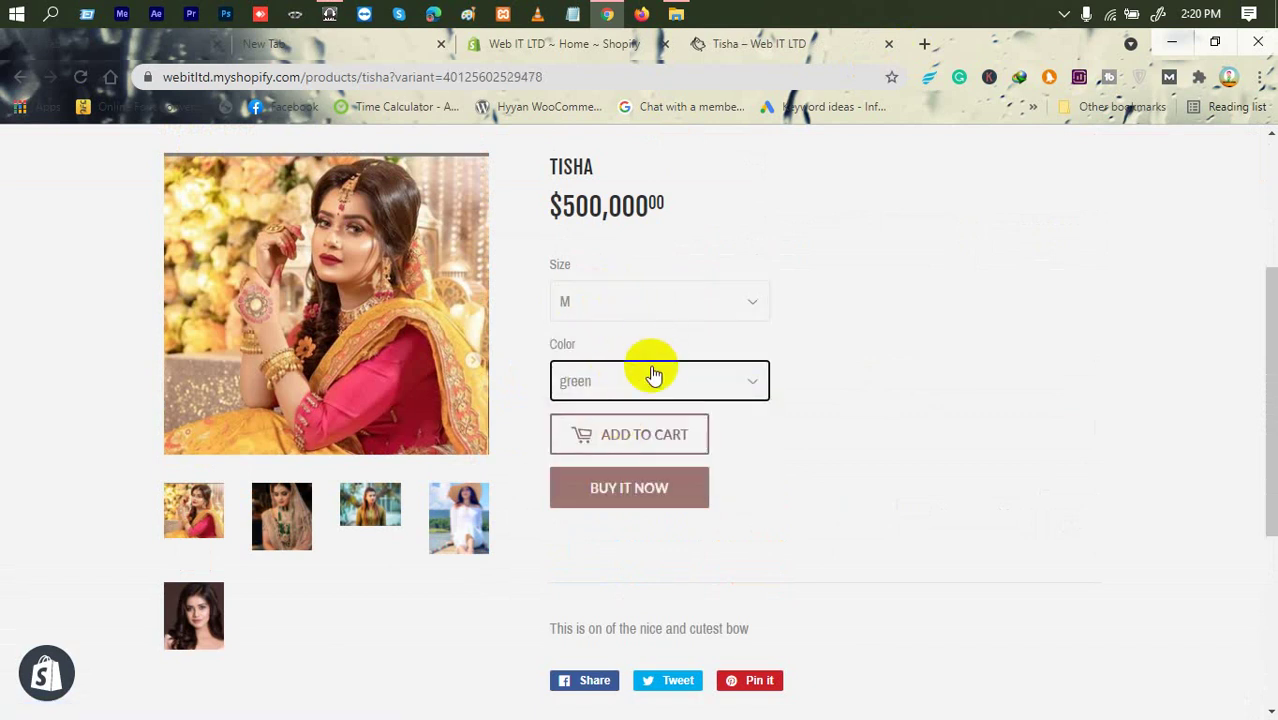
Examine the price shown on the Tisha product page.
scroll(650, 372, "down", 1)
scroll(650, 375, "up", 2)
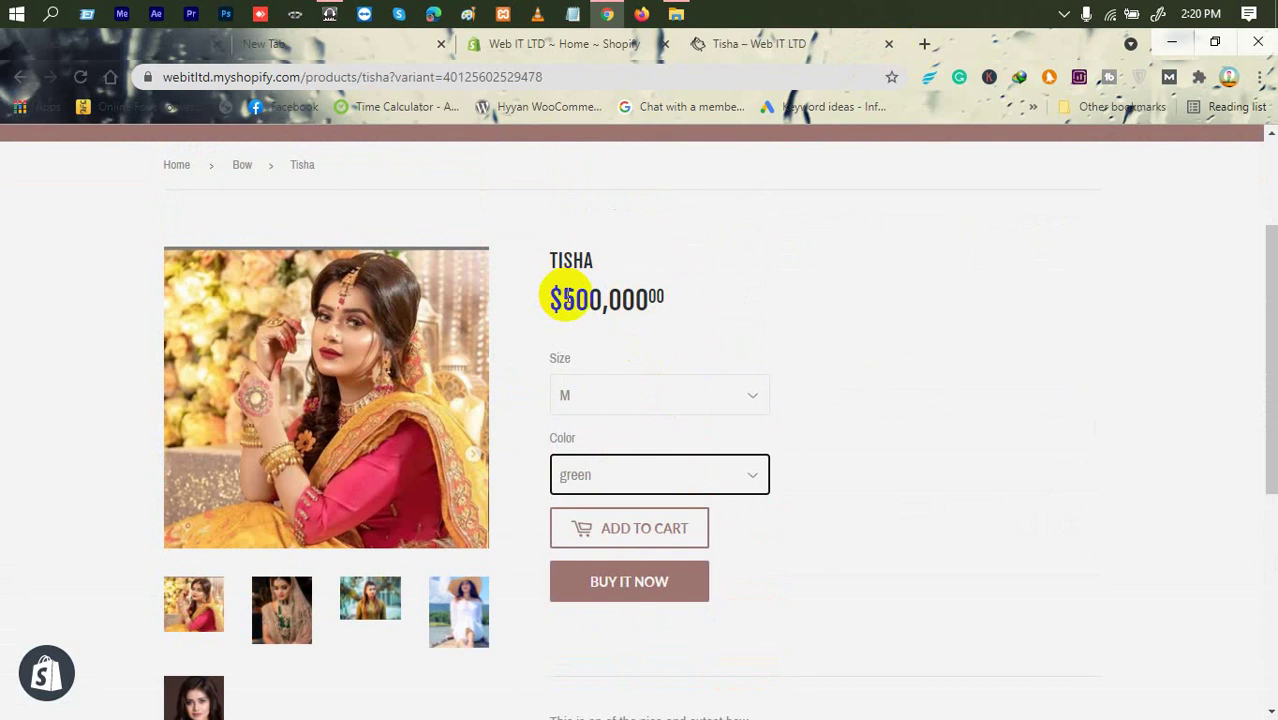
left_click_drag(562, 298, 640, 297)
left_click(680, 283)
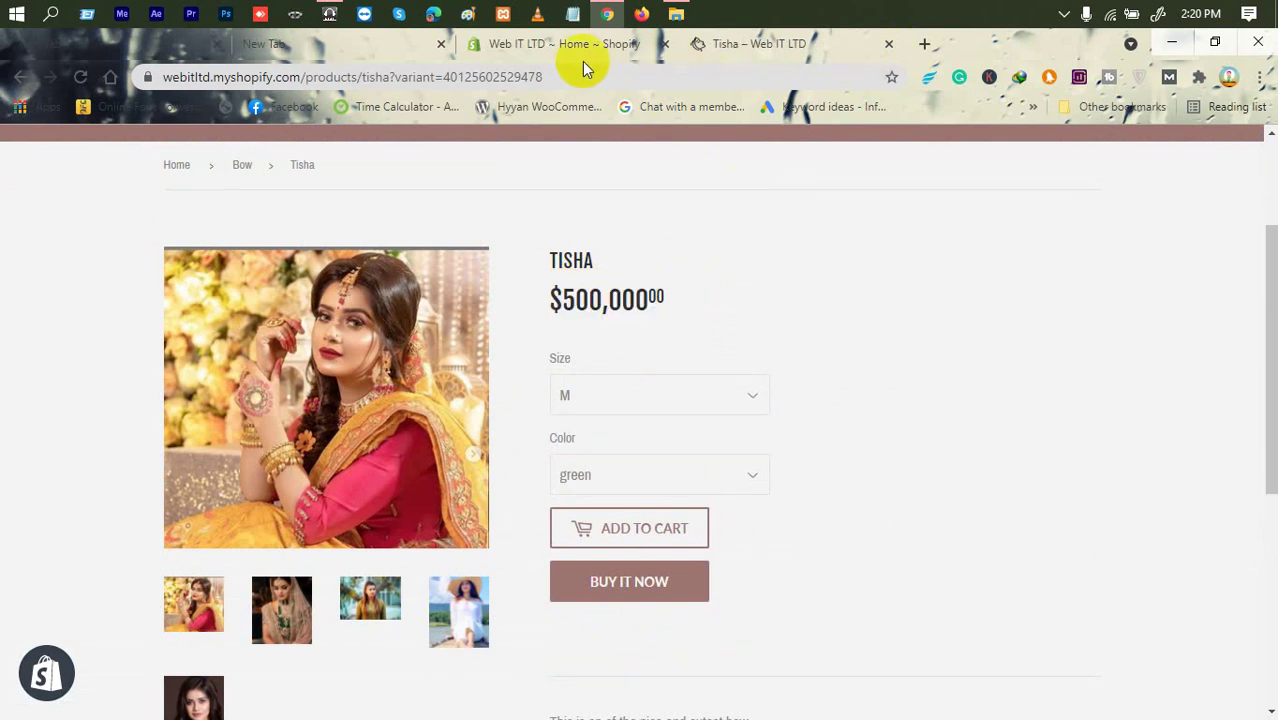
left_click(351, 48)
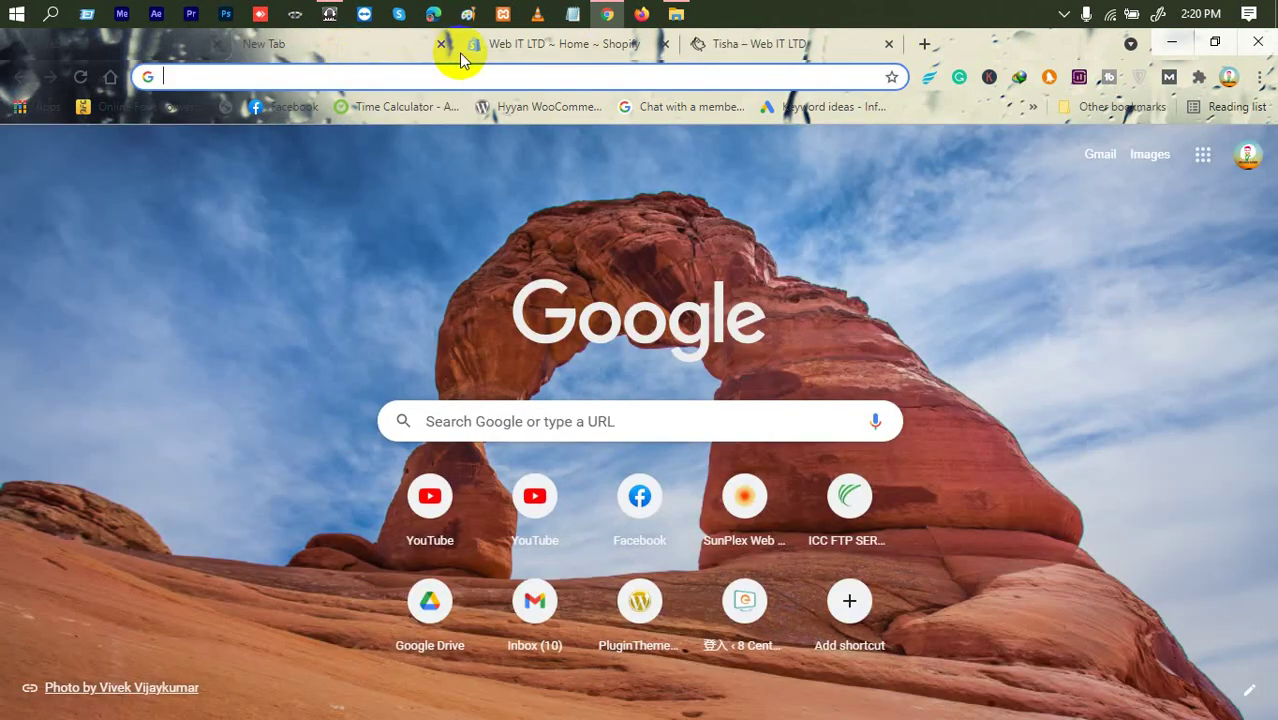
left_click(567, 42)
left_click(731, 50)
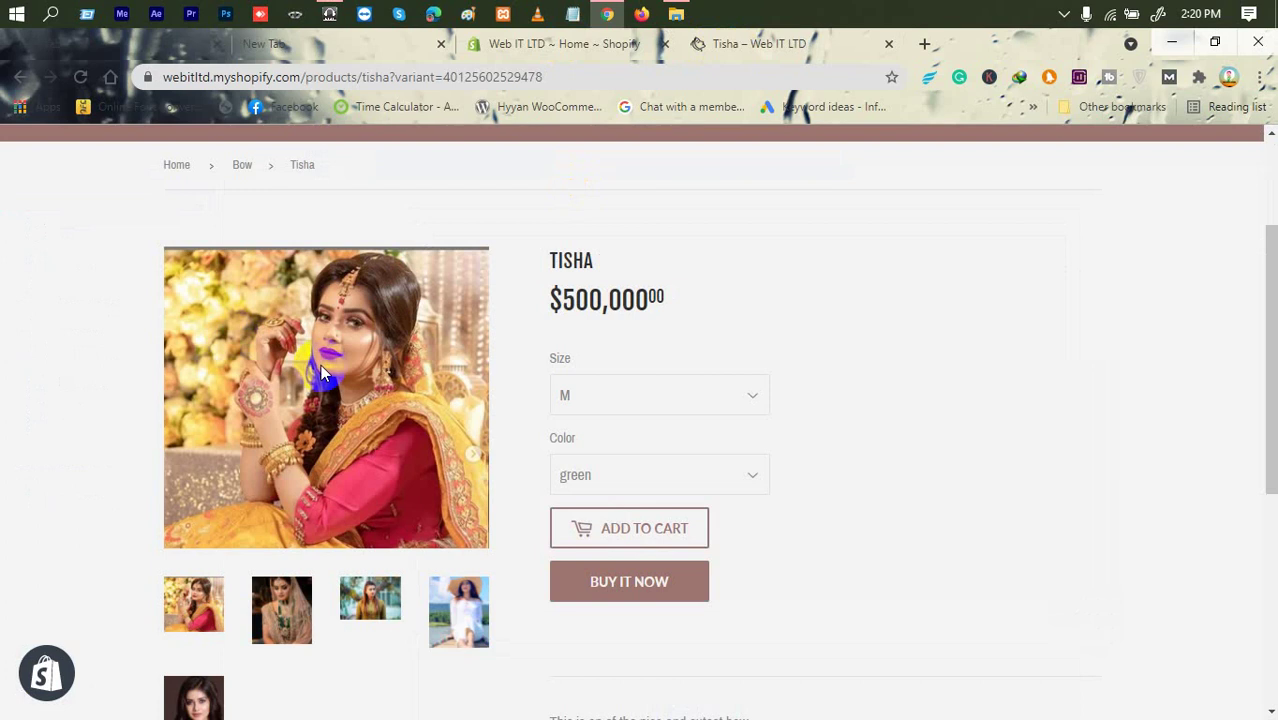
scroll(321, 366, "up", 2)
left_click_drag(563, 486, 713, 485)
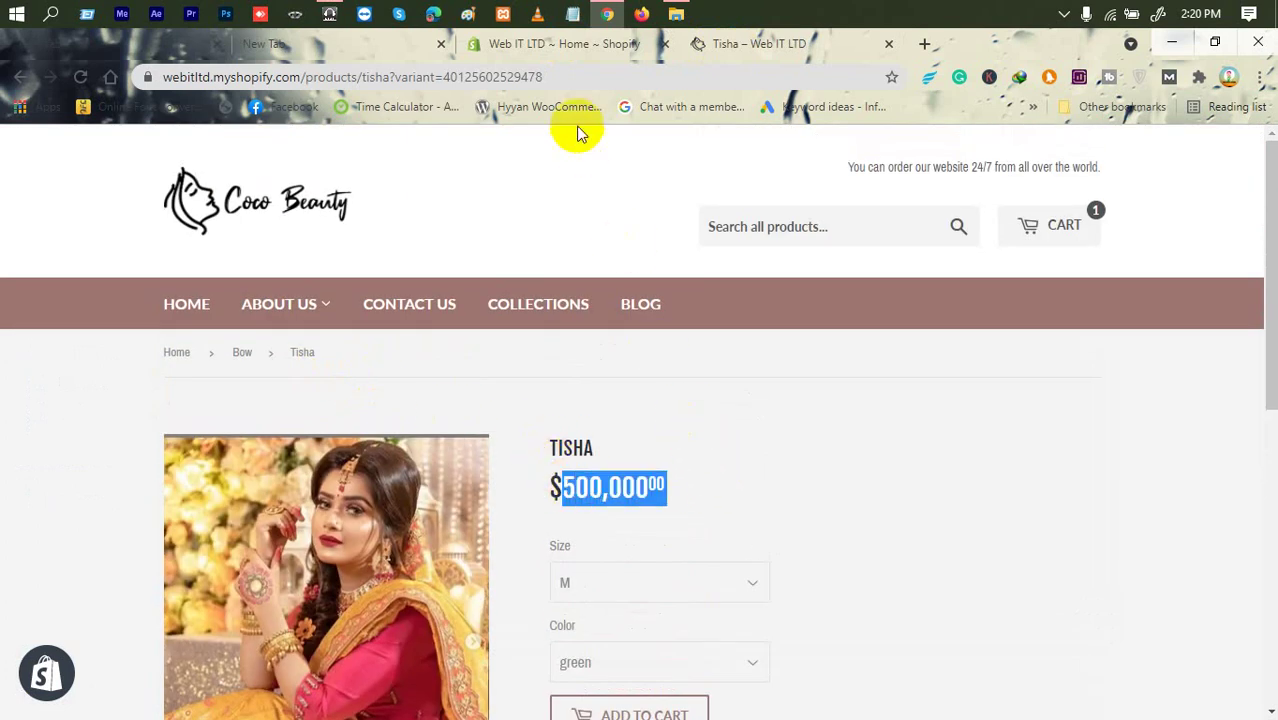
Return to the Shopify admin and start creating a discount code in the Discounts section.
left_click(549, 44)
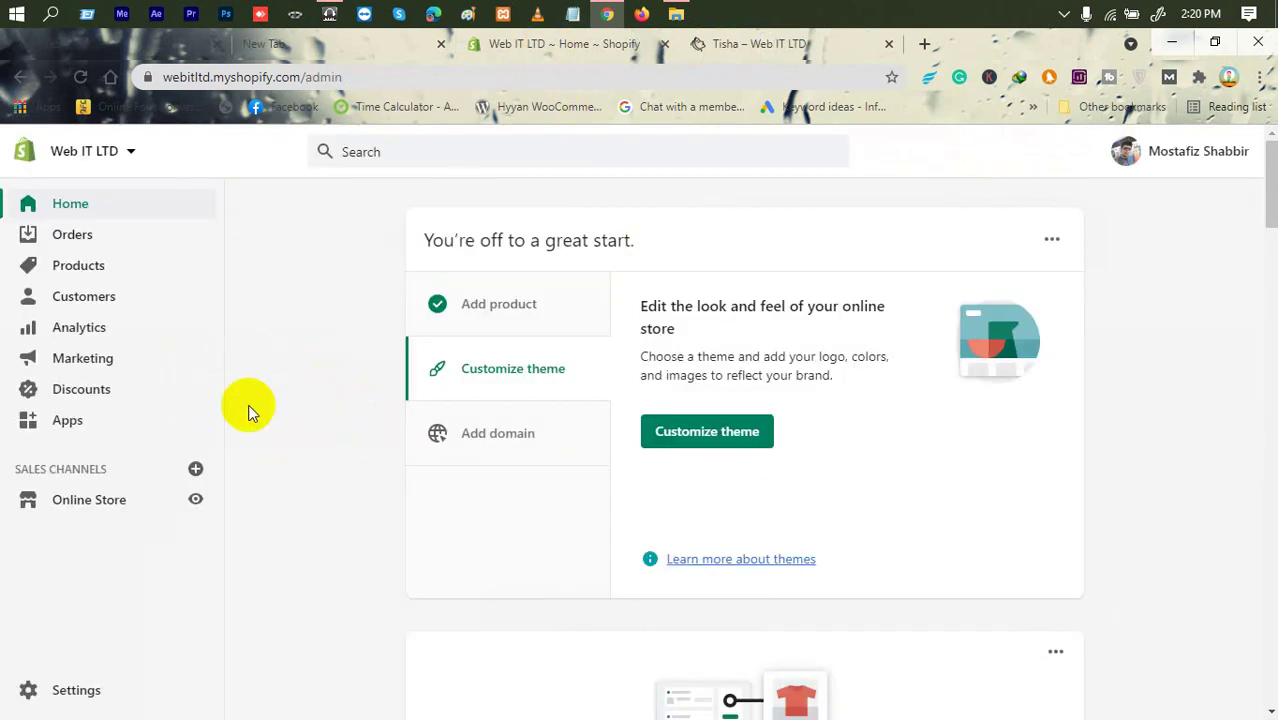
left_click(89, 398)
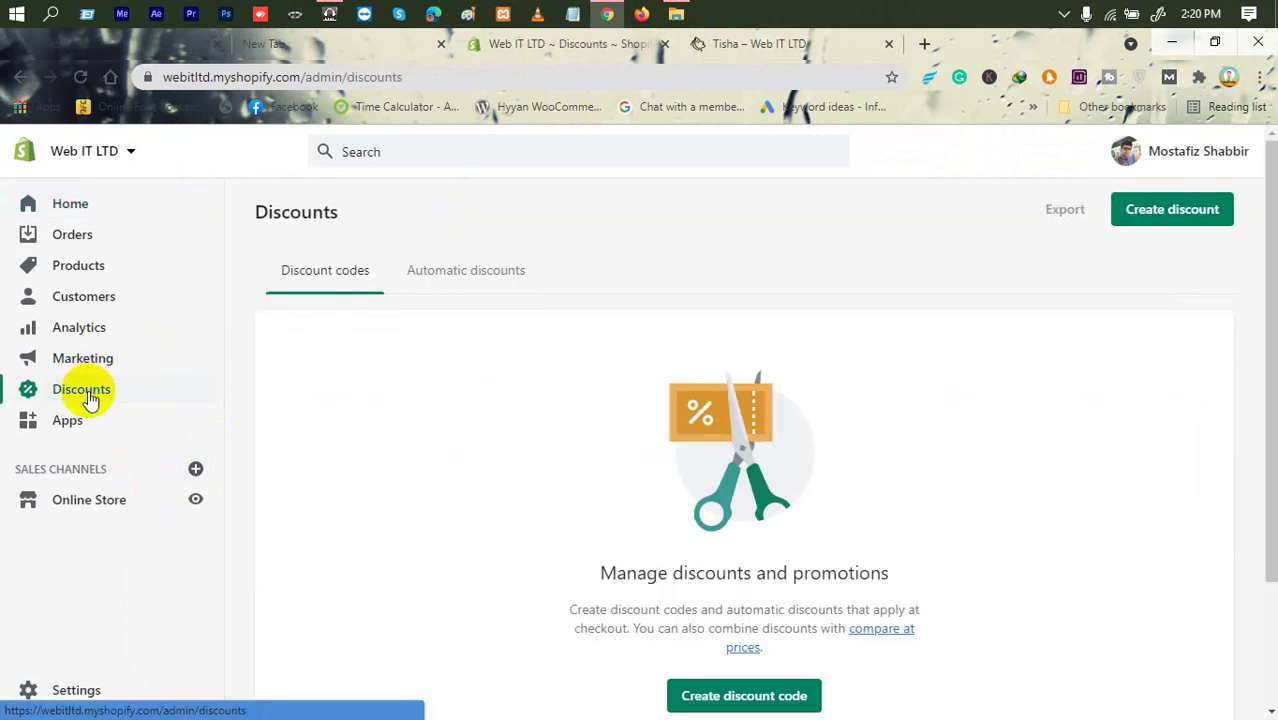
scroll(636, 354, "down", 2)
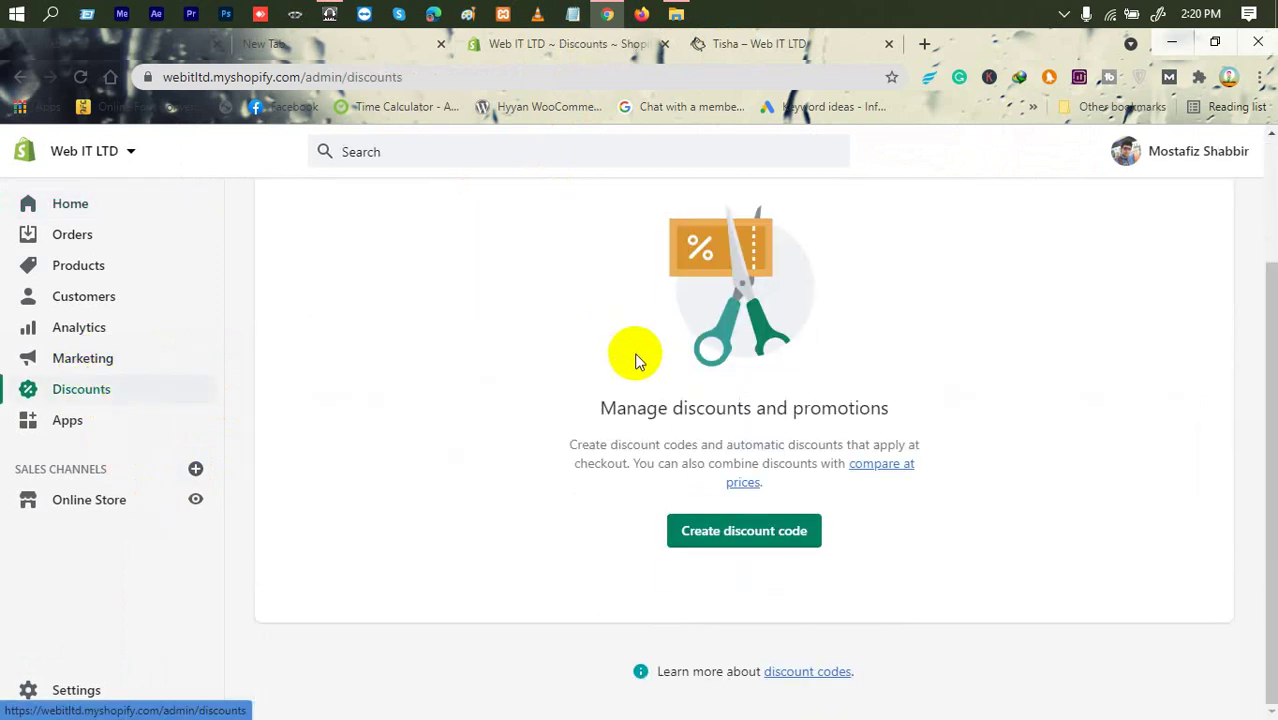
scroll(635, 354, "up", 2)
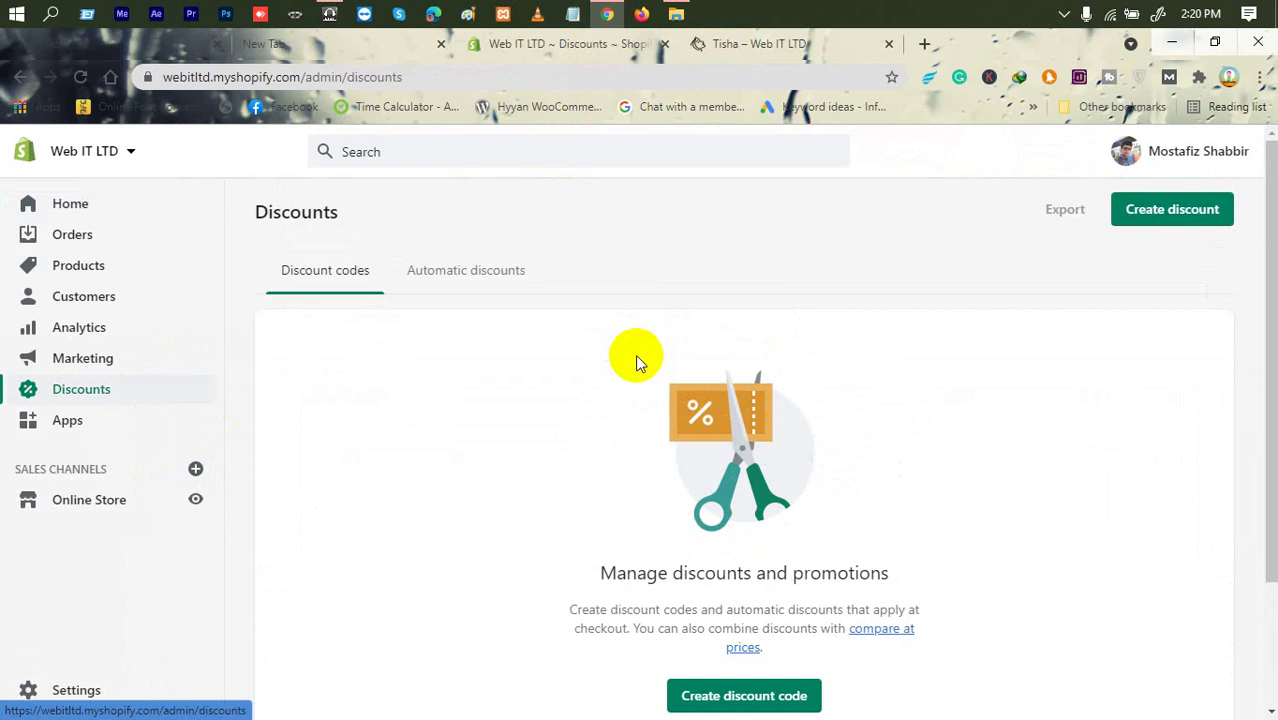
left_click(740, 695)
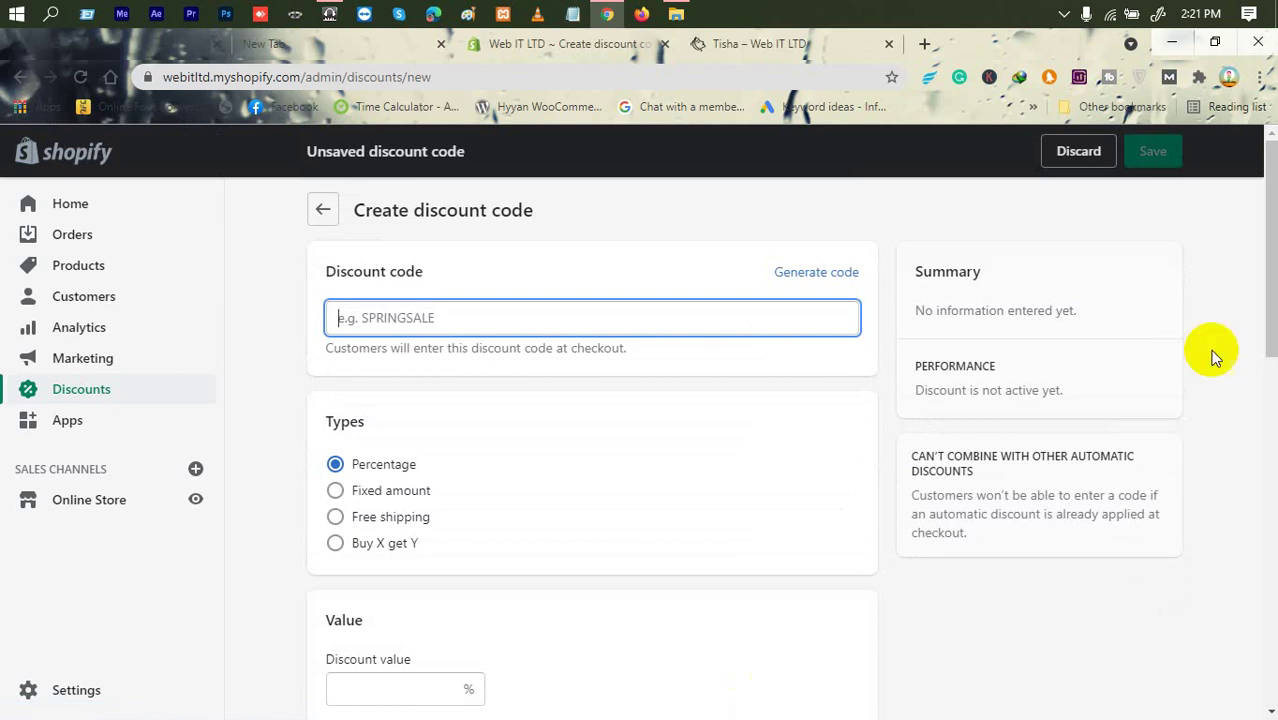
Check the Tisha product page and enter TISHA420 as the new discount code.
left_click(777, 52)
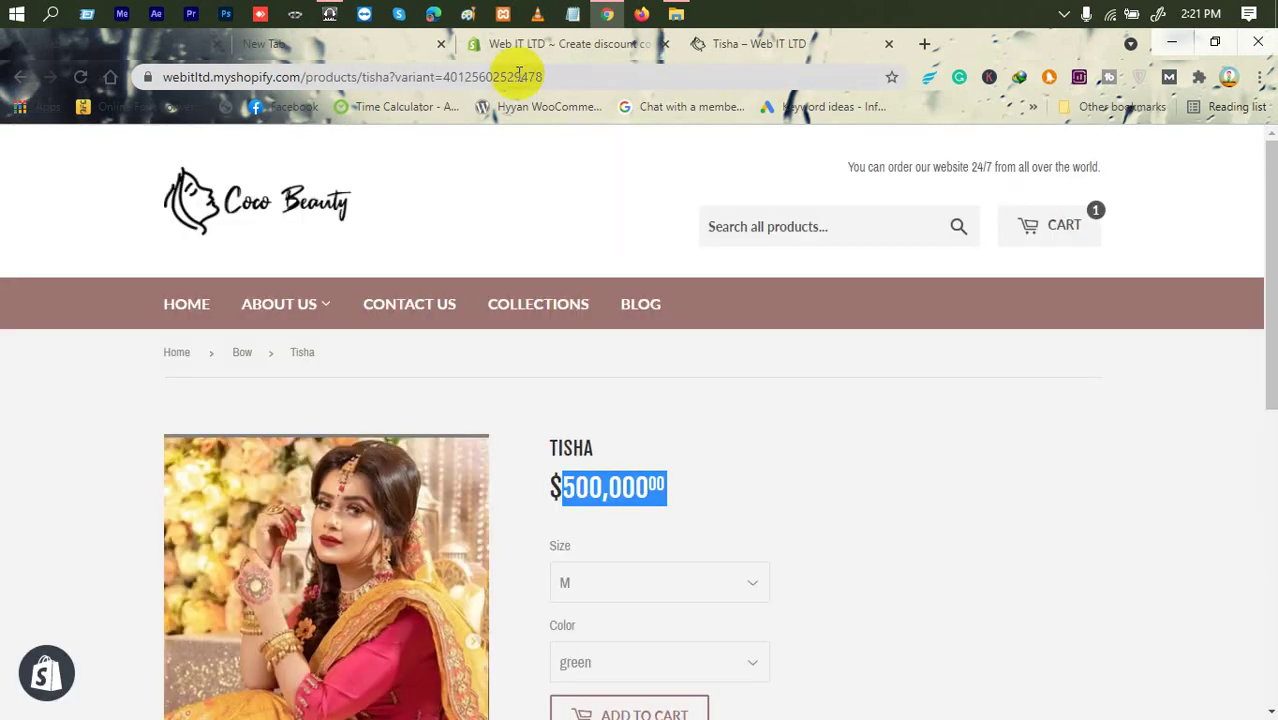
left_click(582, 48)
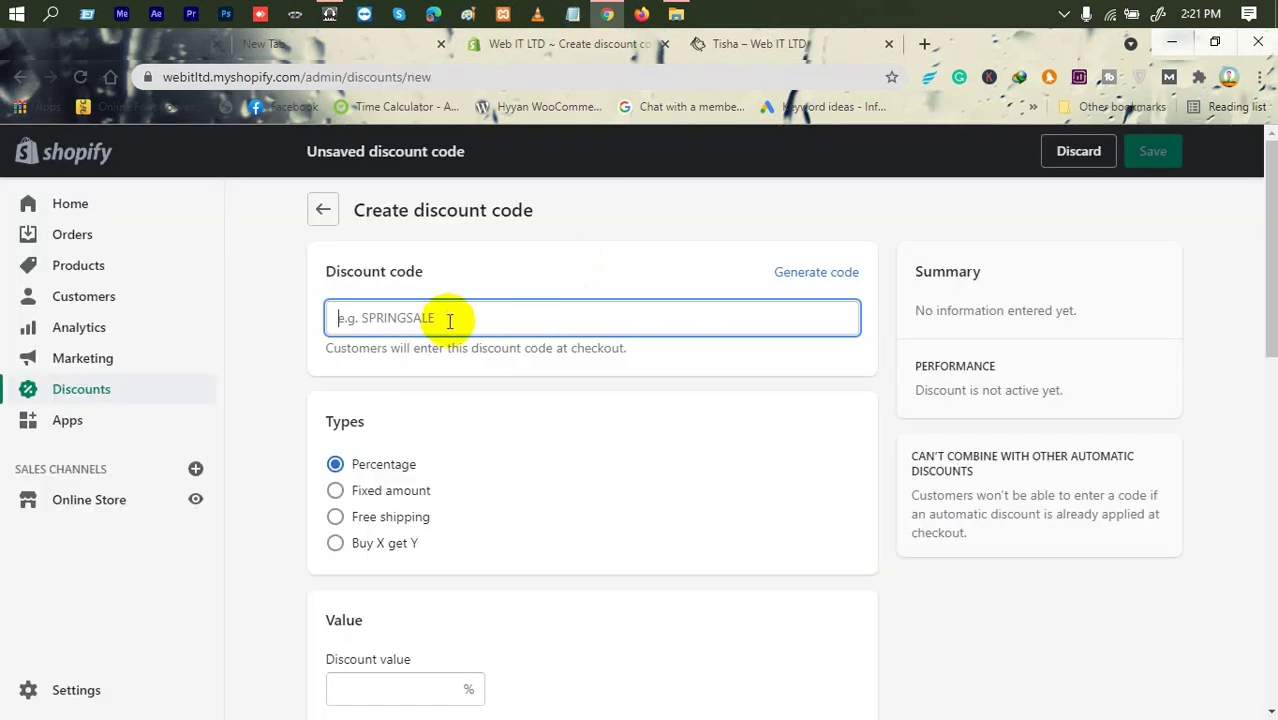
type("T")
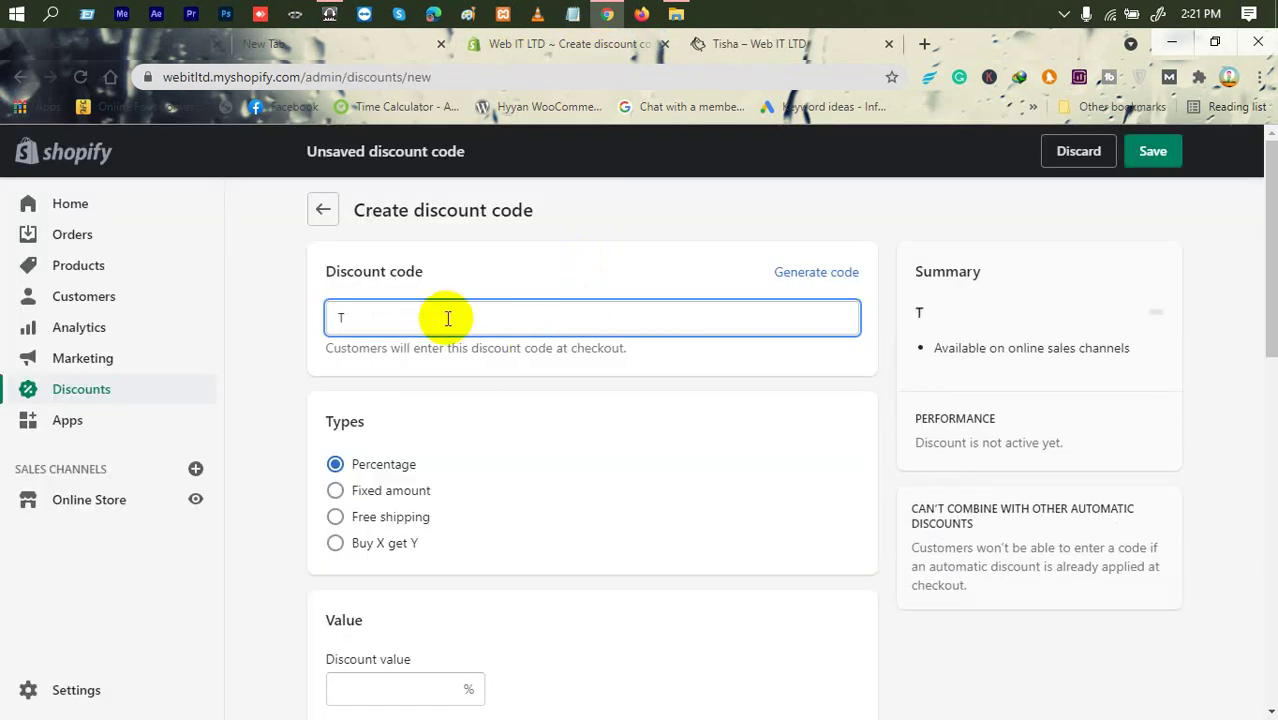
type("ISHA420")
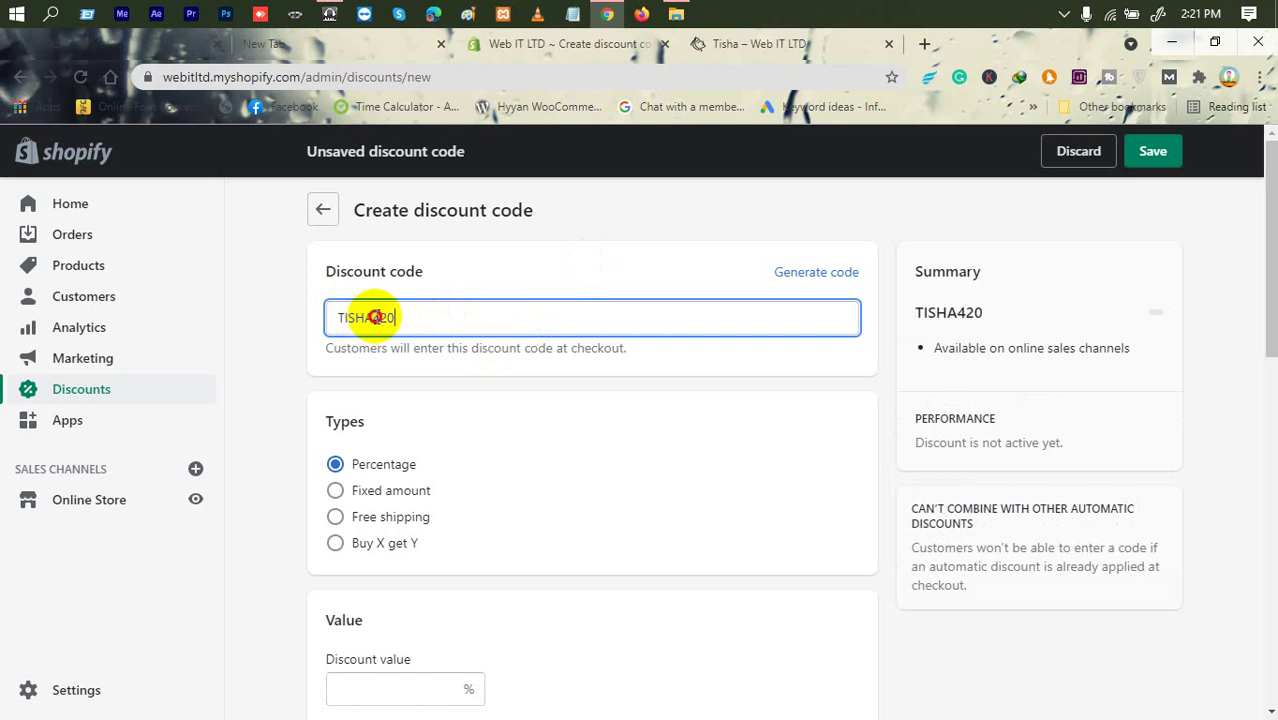
left_click_drag(372, 320, 333, 322)
left_click_drag(456, 314, 287, 316)
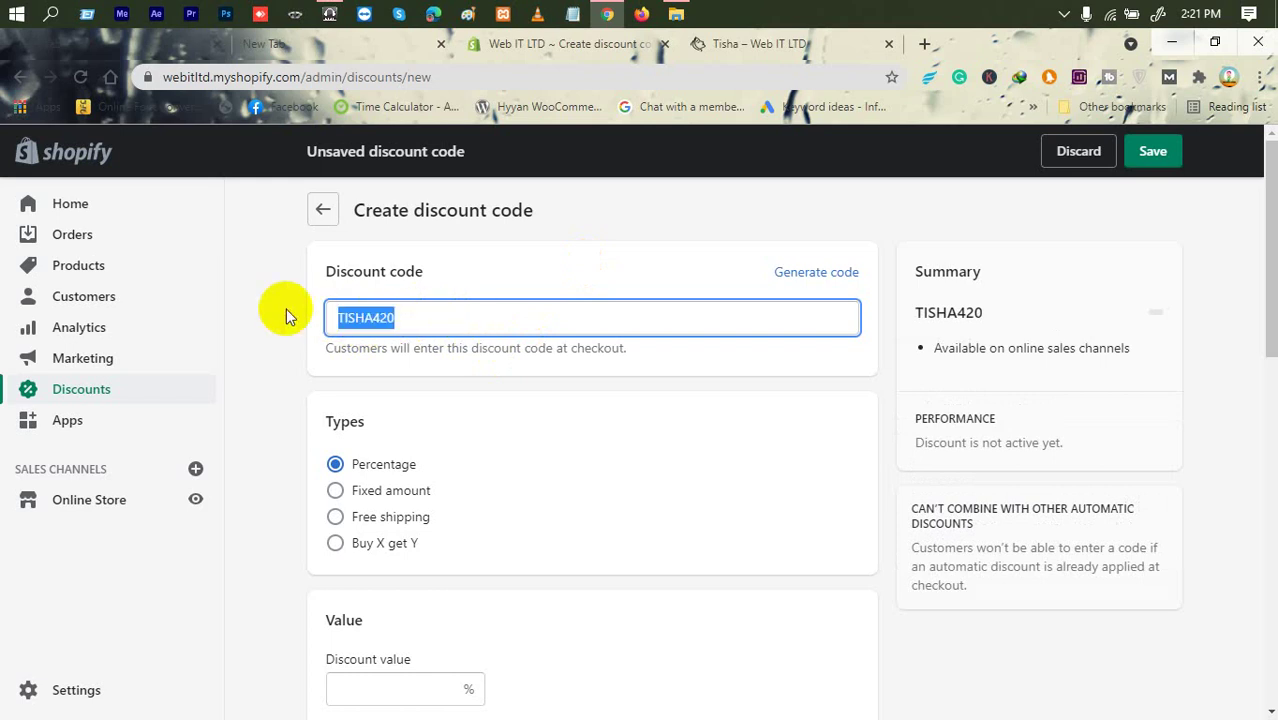
left_click(555, 284)
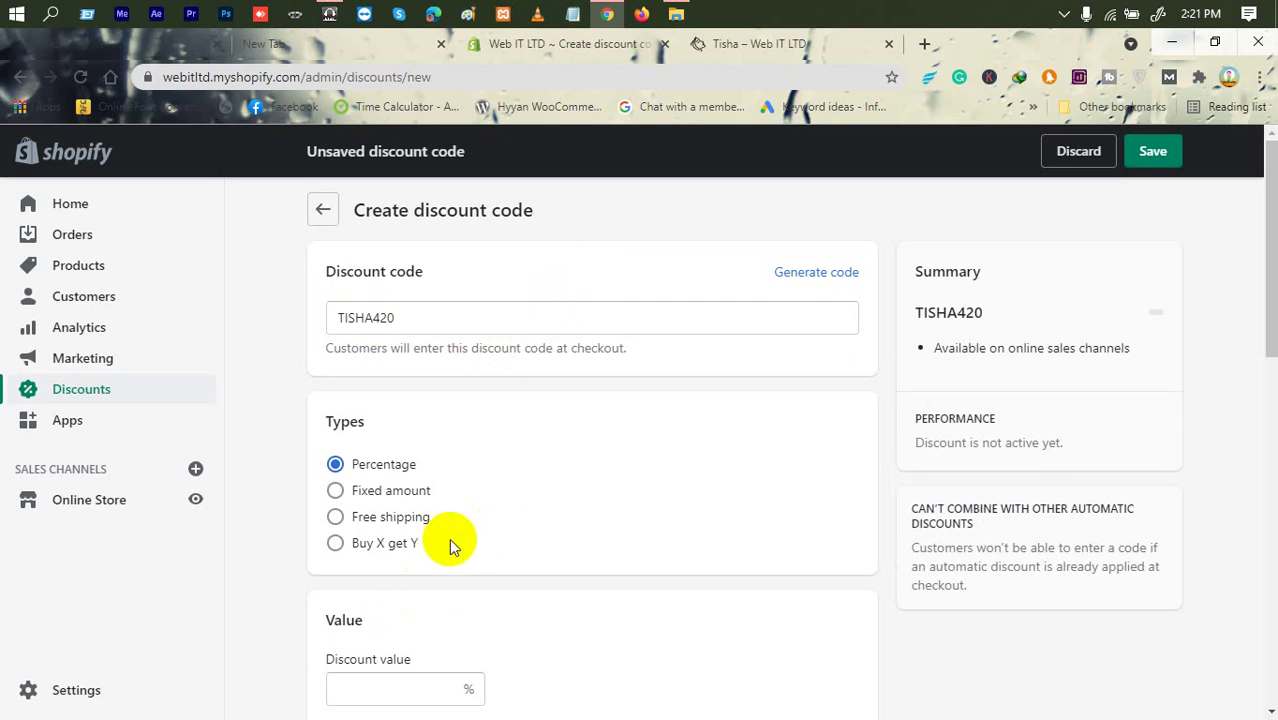
Set the percentage discount value to 10% and compare it with the product's price on the storefront.
scroll(449, 538, "down", 1)
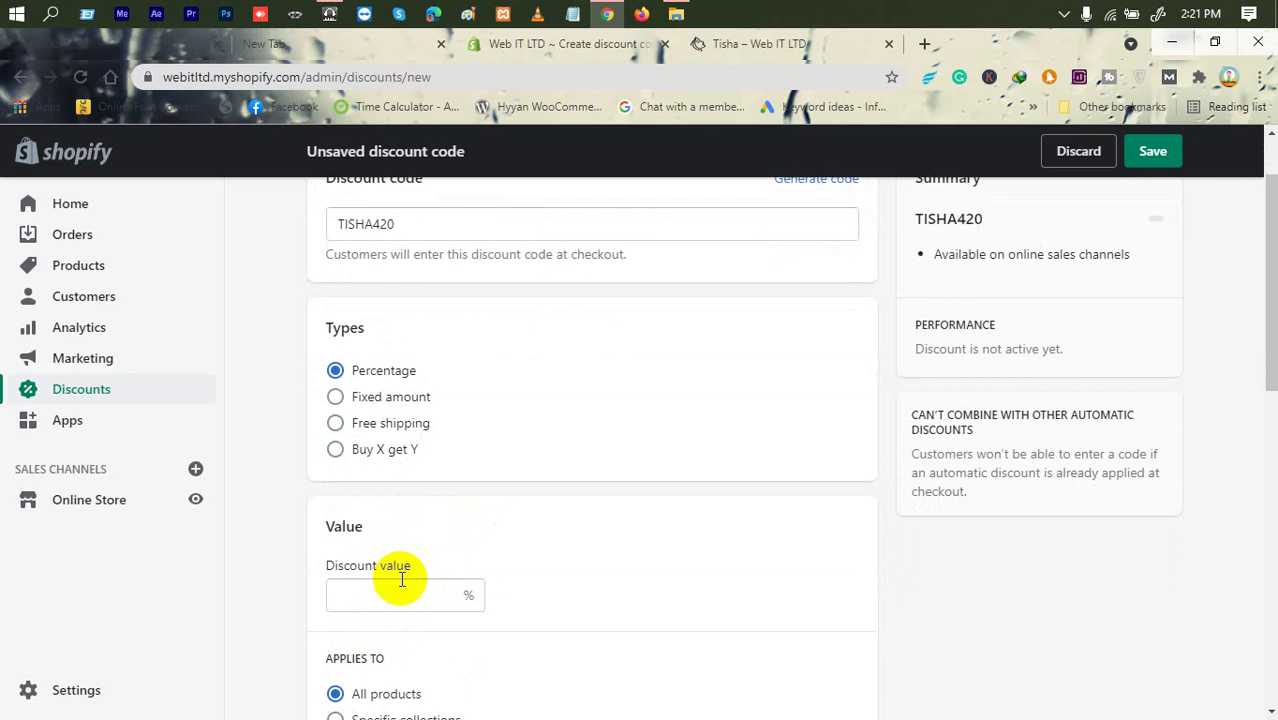
left_click(401, 580)
type("10")
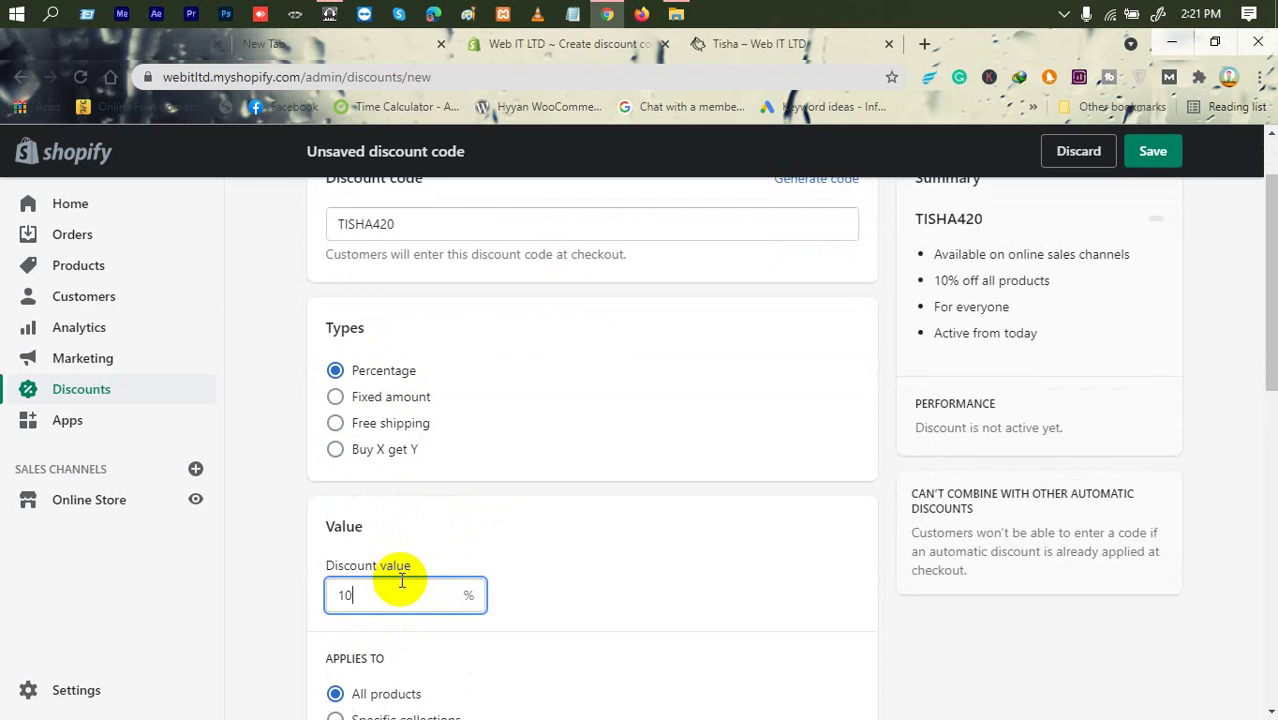
left_click_drag(399, 591, 294, 586)
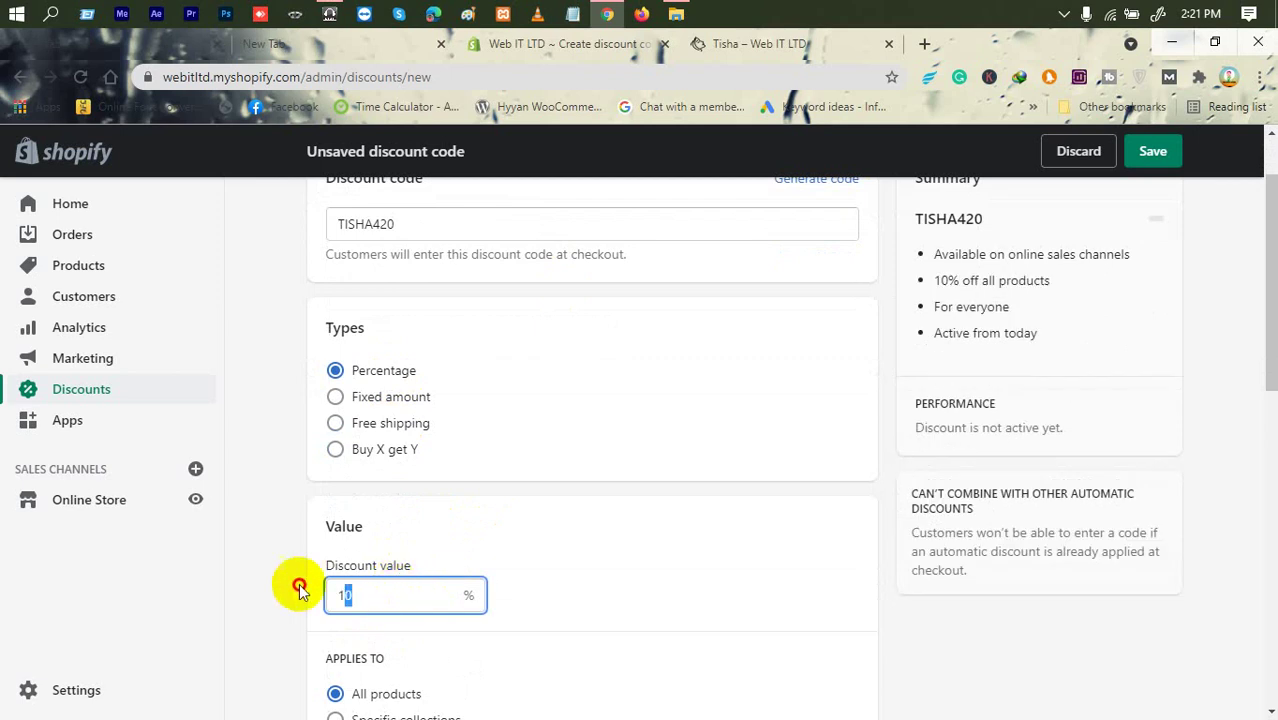
left_click(845, 37)
scroll(585, 371, "down", 2)
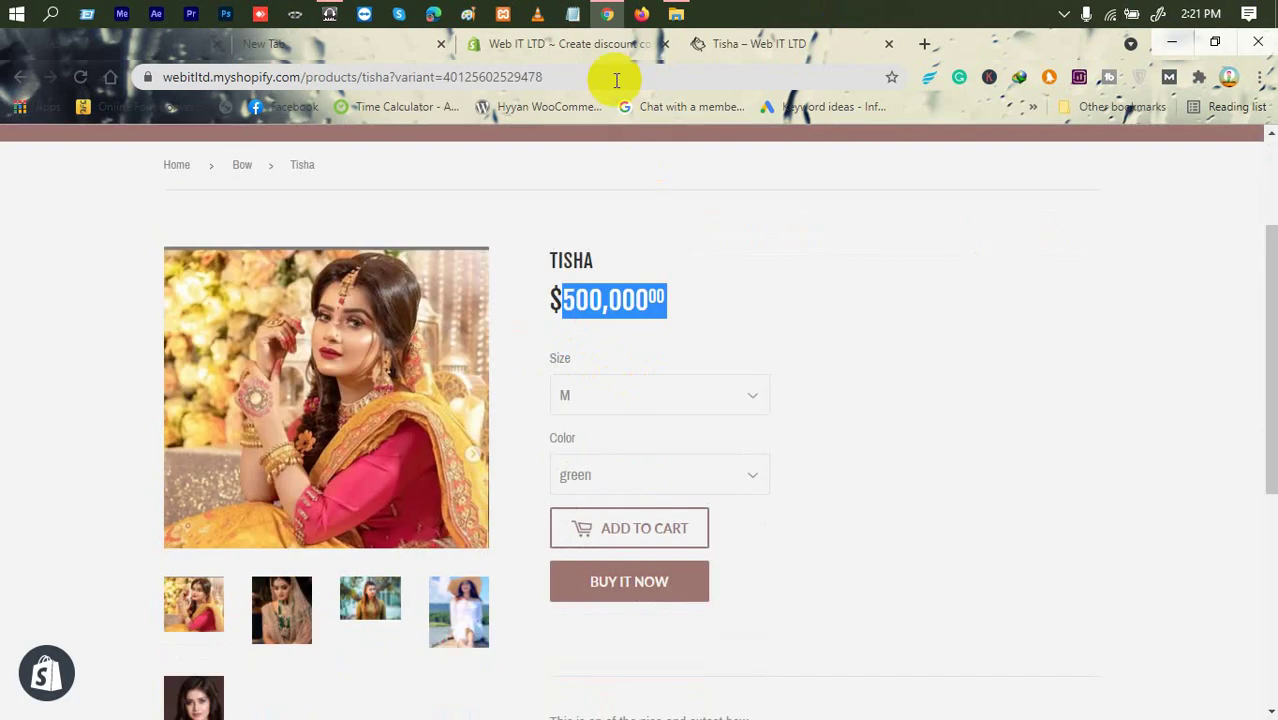
left_click(530, 44)
scroll(365, 422, "down", 2)
left_click_drag(408, 414, 210, 393)
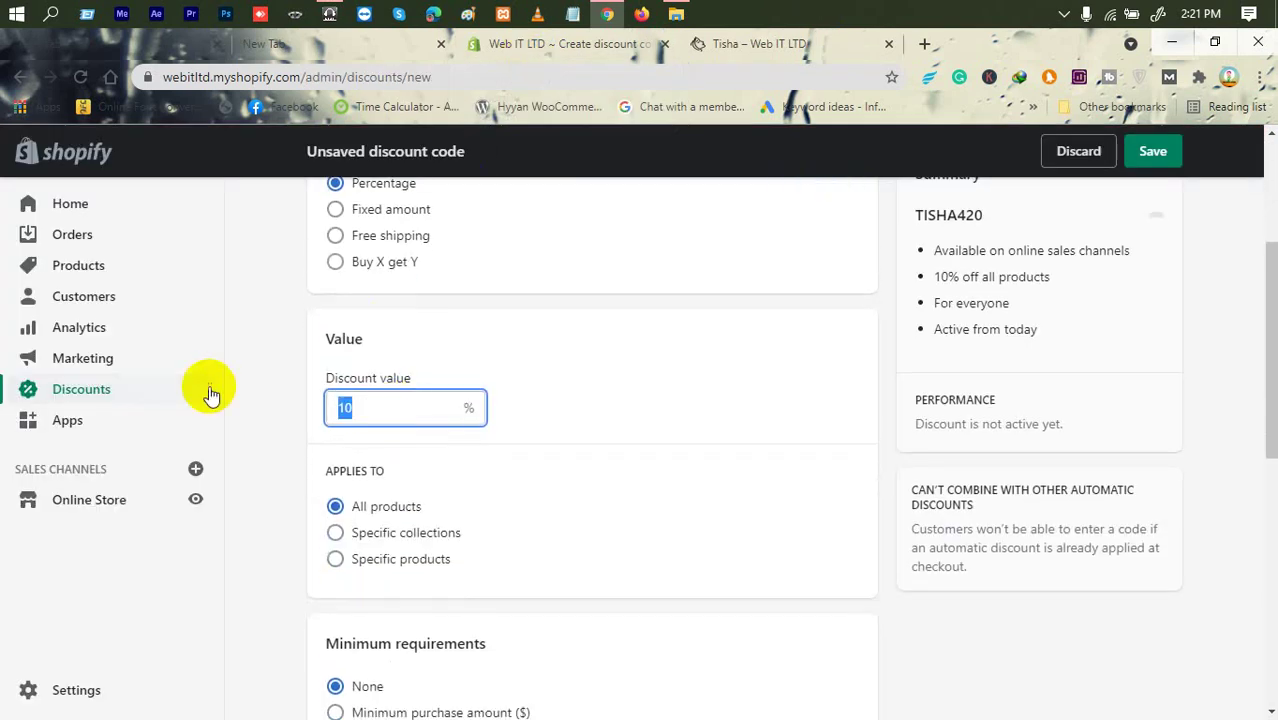
Change the discount type to Fixed amount and set the discount value to $500.
left_click(382, 214)
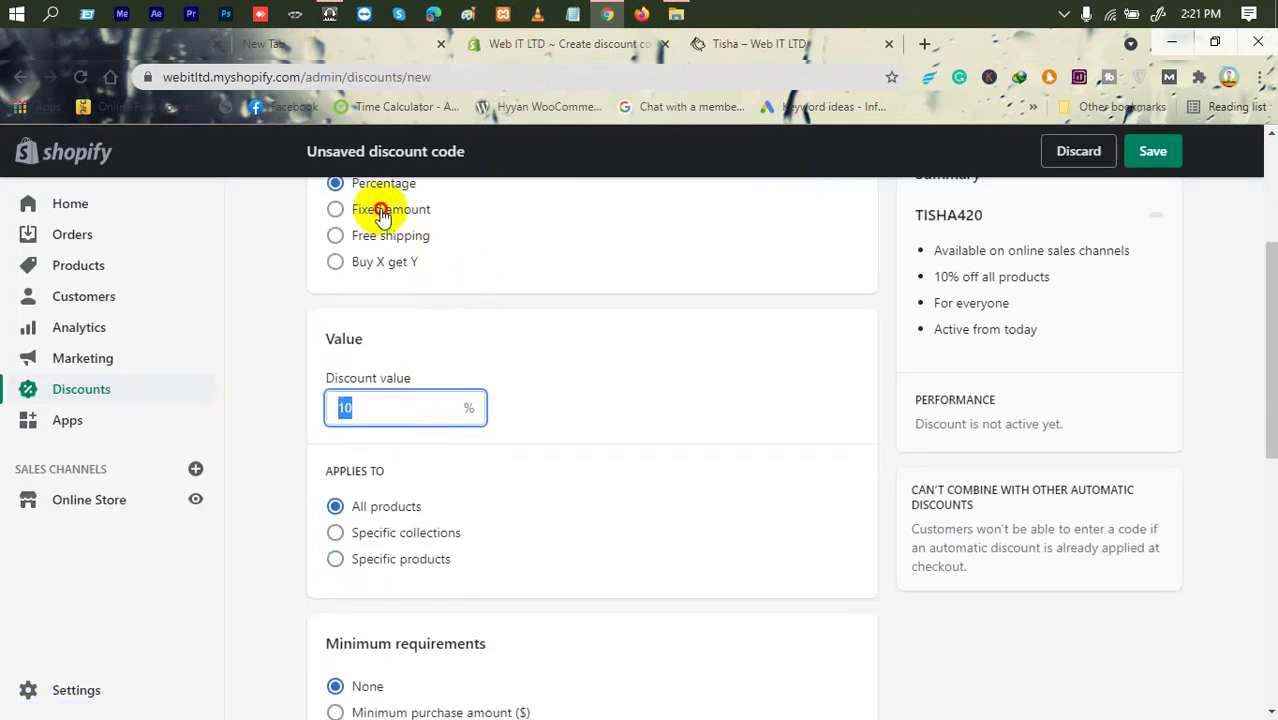
left_click(395, 396)
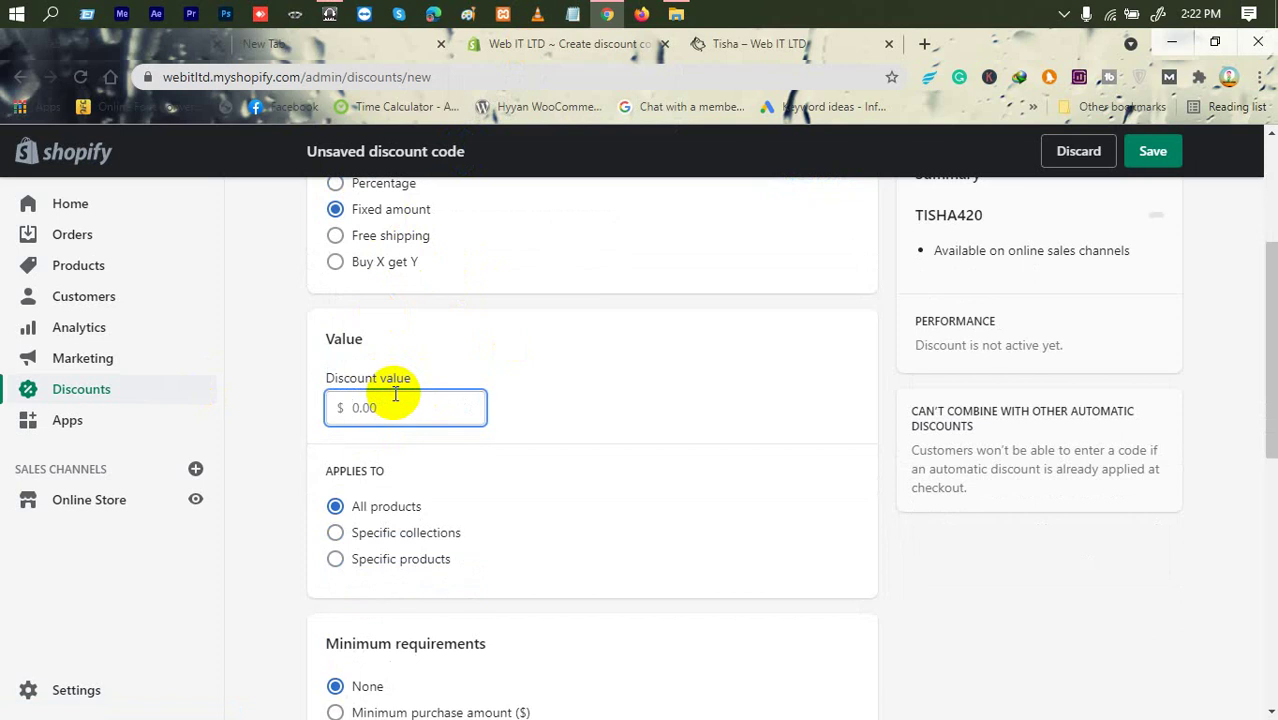
type("500")
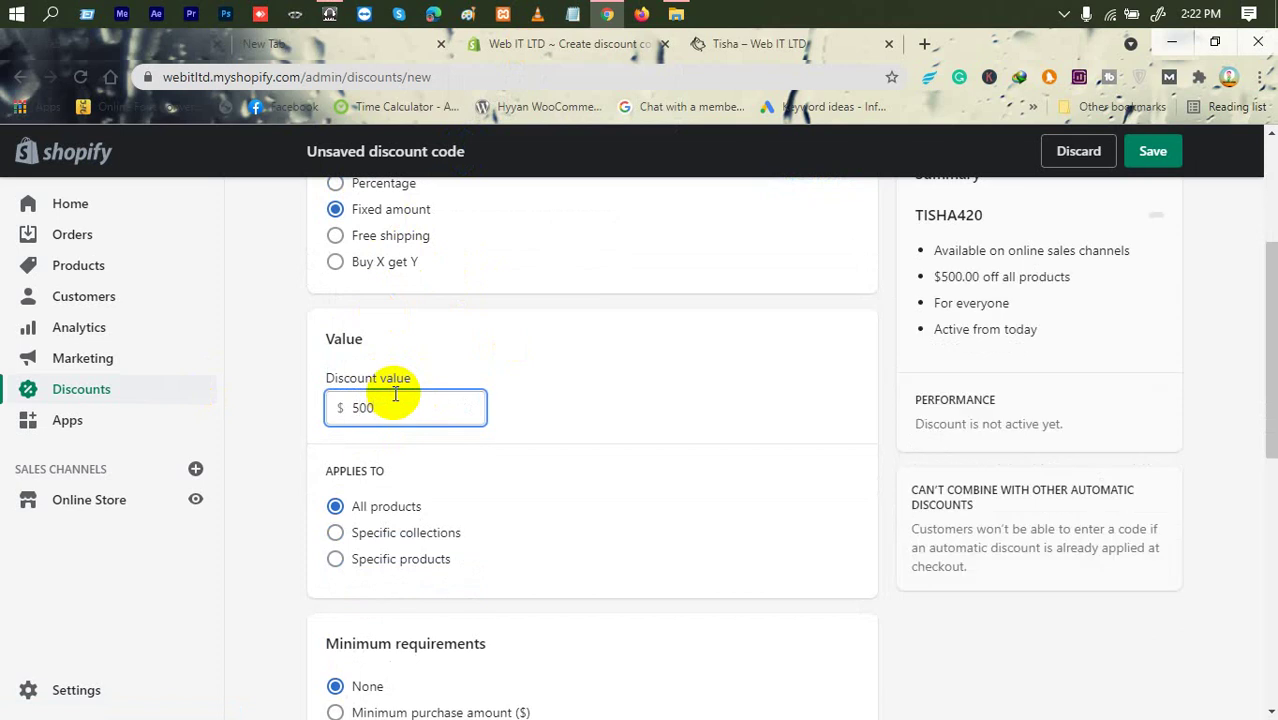
left_click_drag(395, 395, 304, 412)
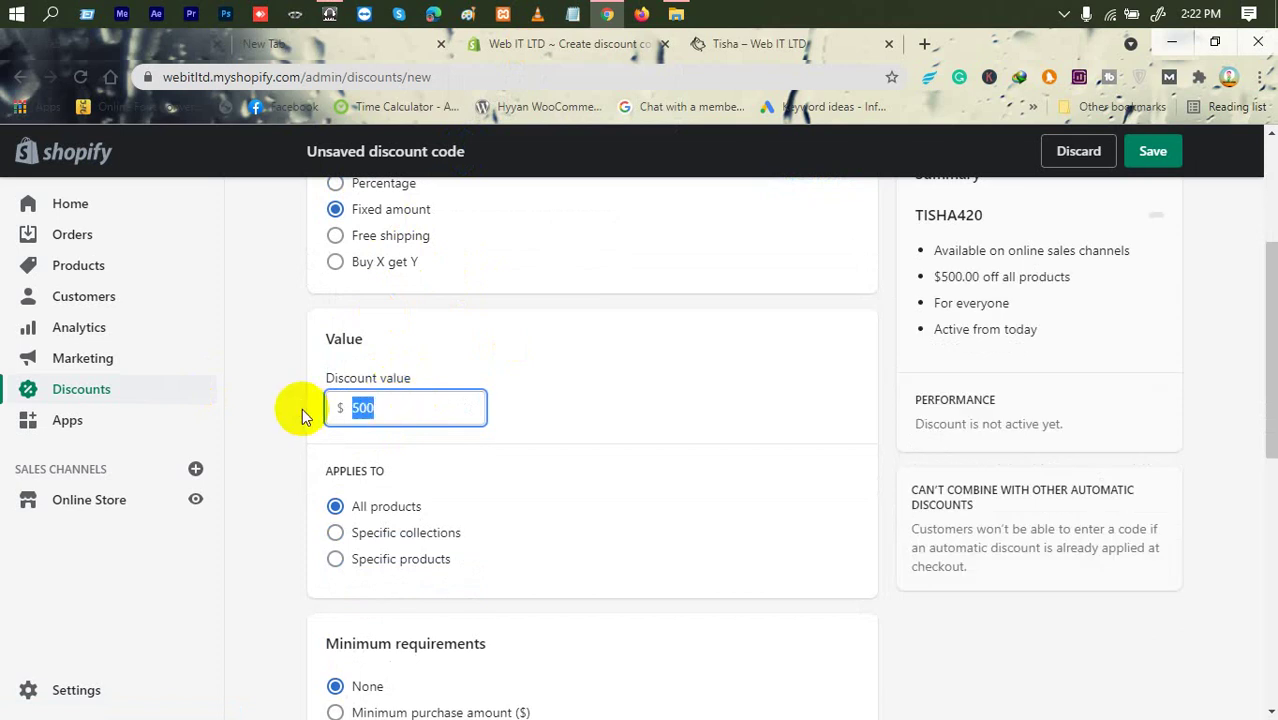
Set the fixed amount discount value to $2,500.
type("2500")
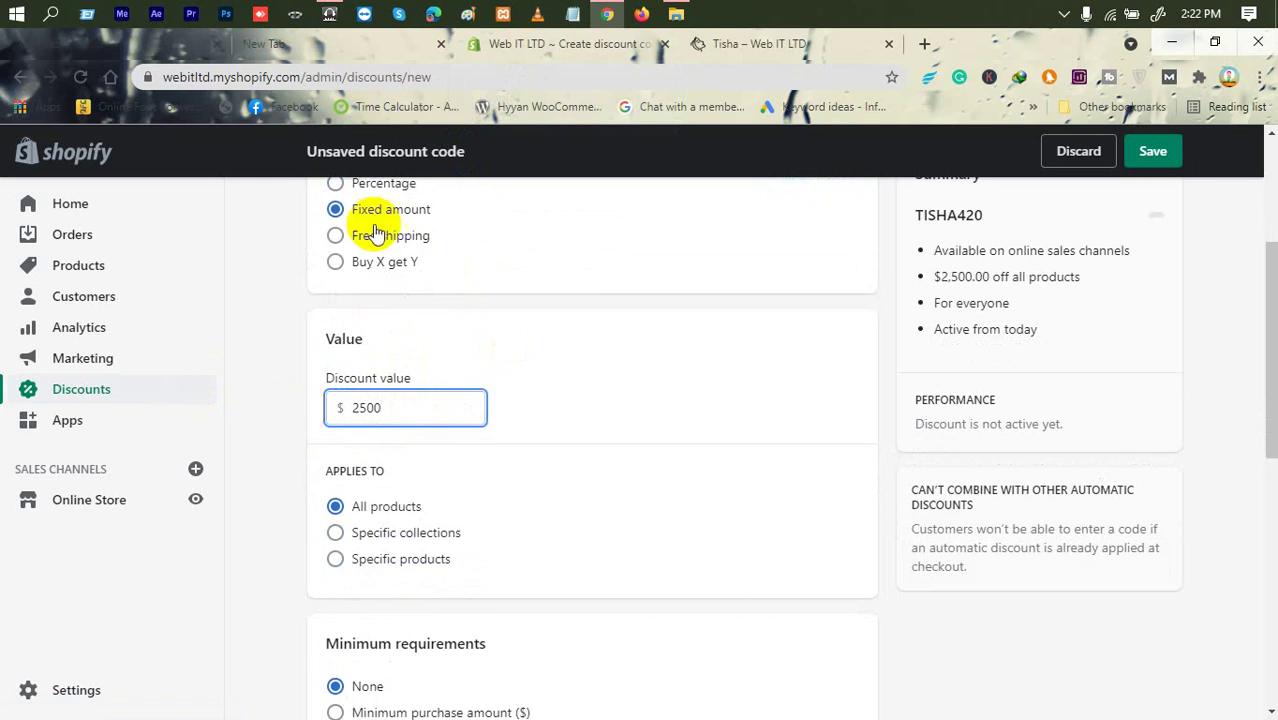
scroll(459, 216, "up", 1)
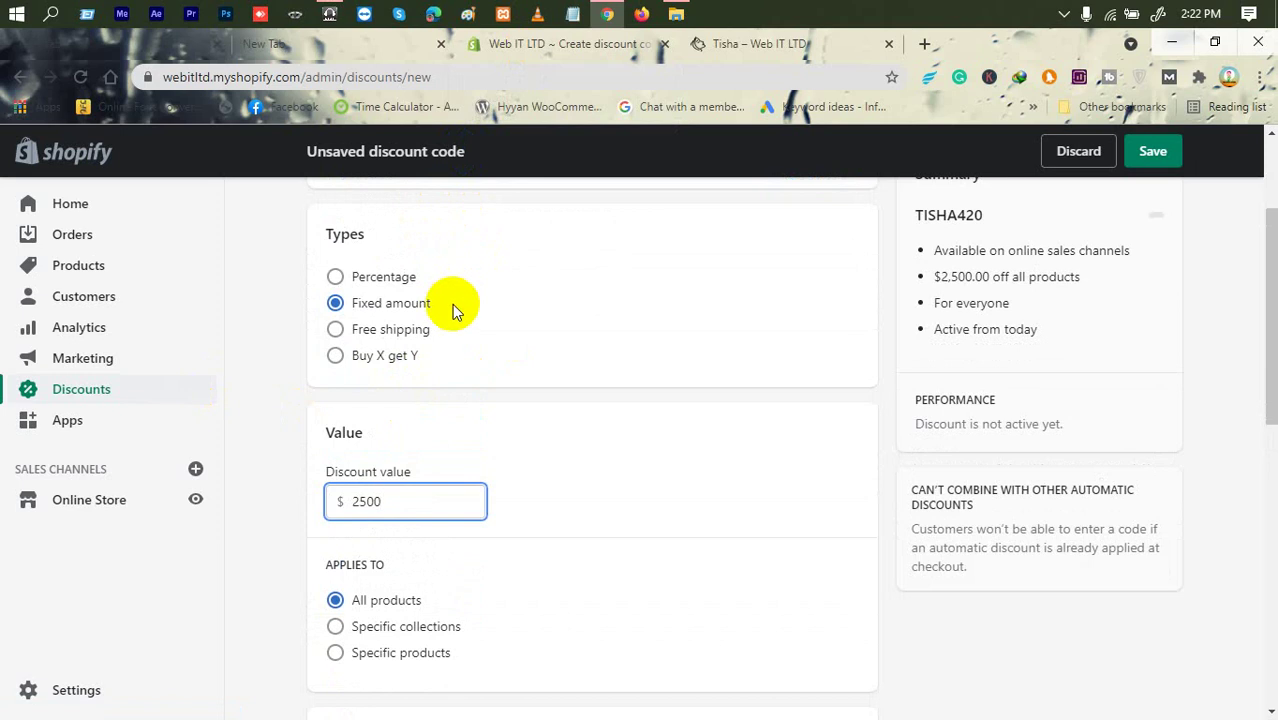
left_click_drag(455, 313, 340, 262)
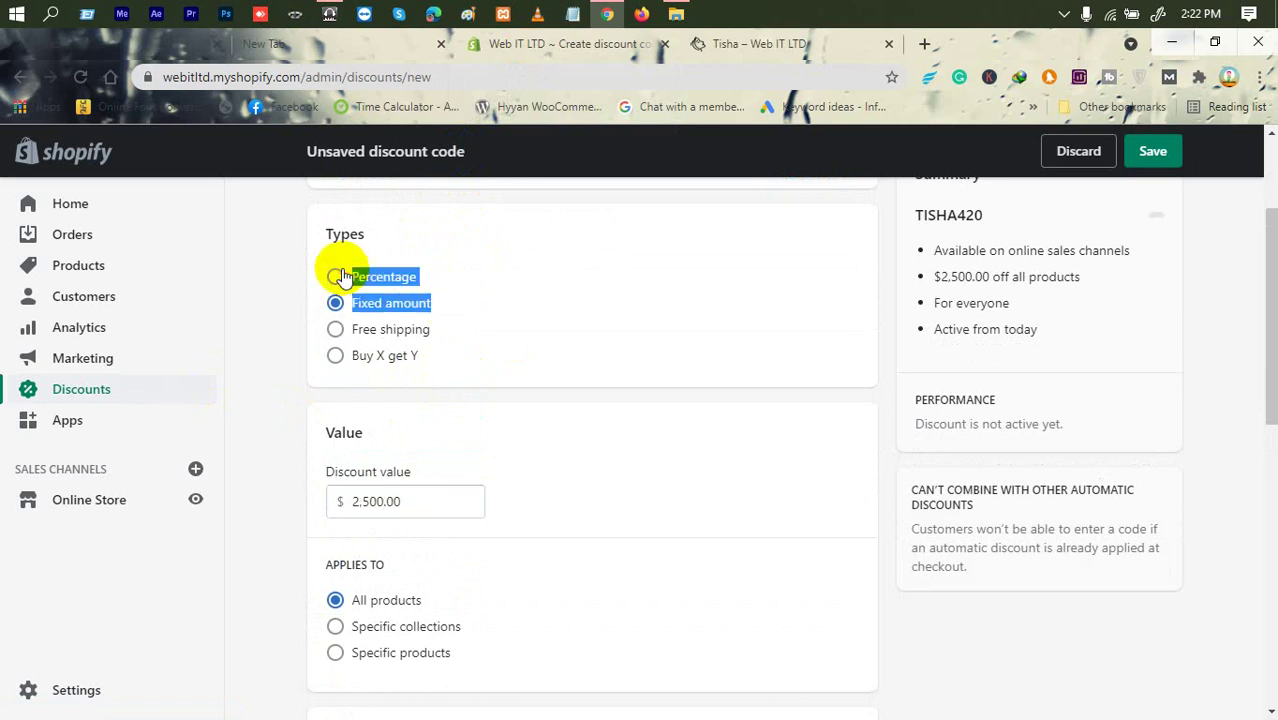
left_click(476, 248)
Try the Free shipping type, switch the discount to Buy X get Y, and check the Tisha product page on the storefront.
left_click(391, 330)
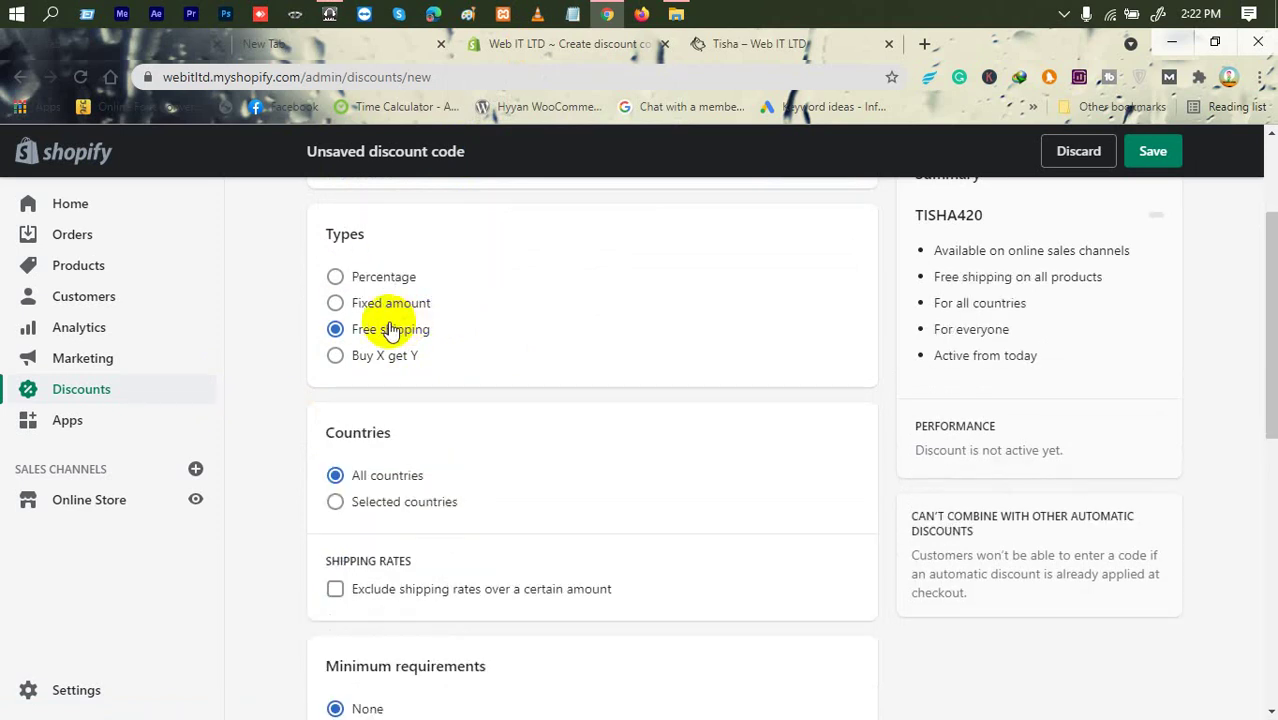
left_click(378, 356)
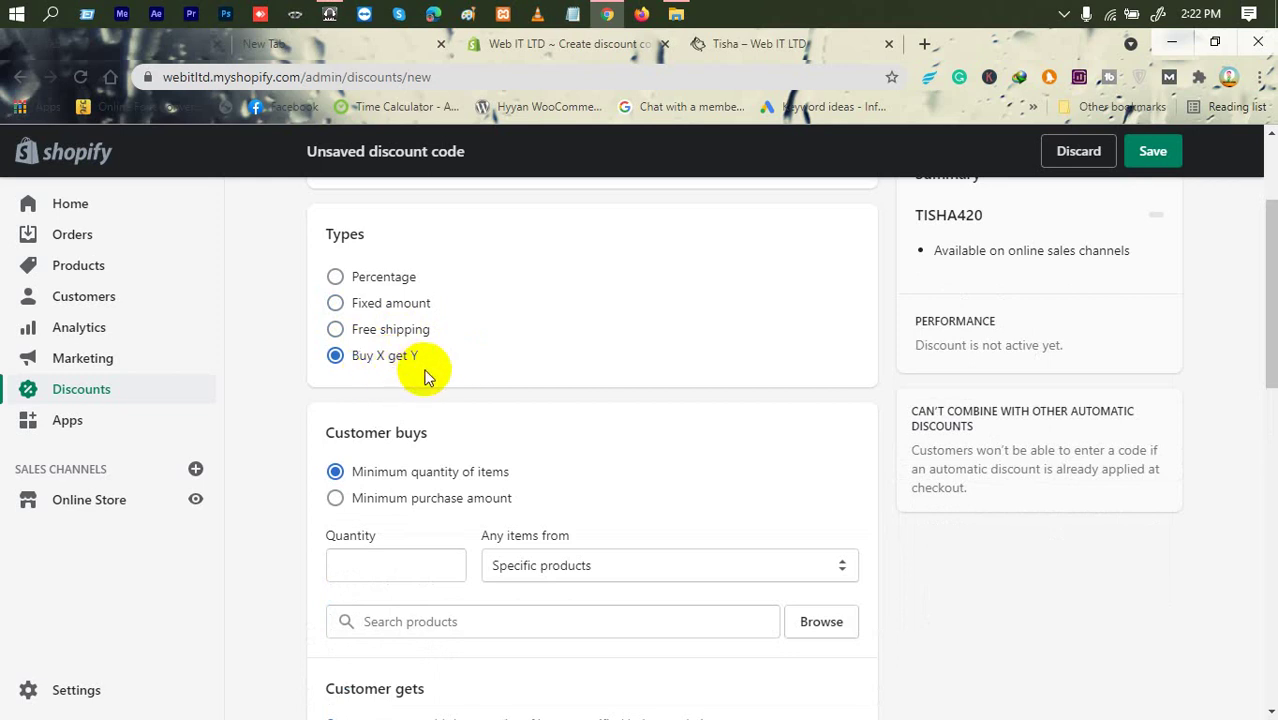
left_click(738, 43)
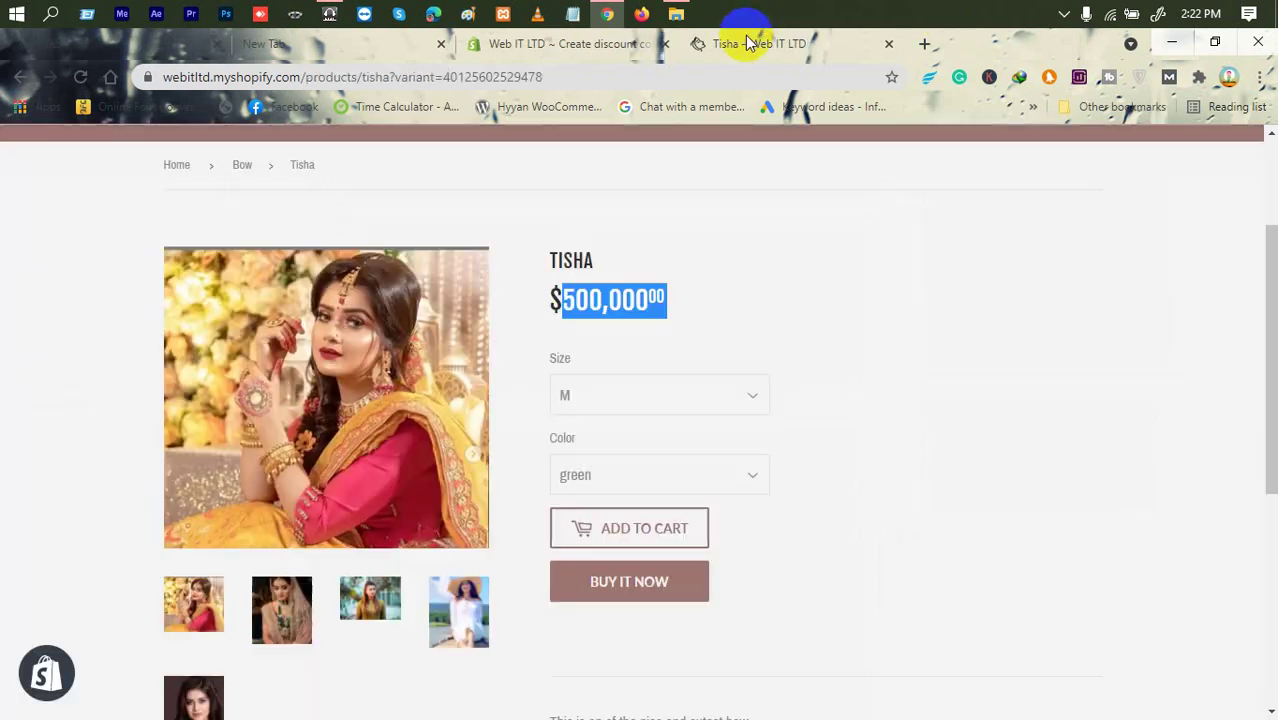
left_click(568, 44)
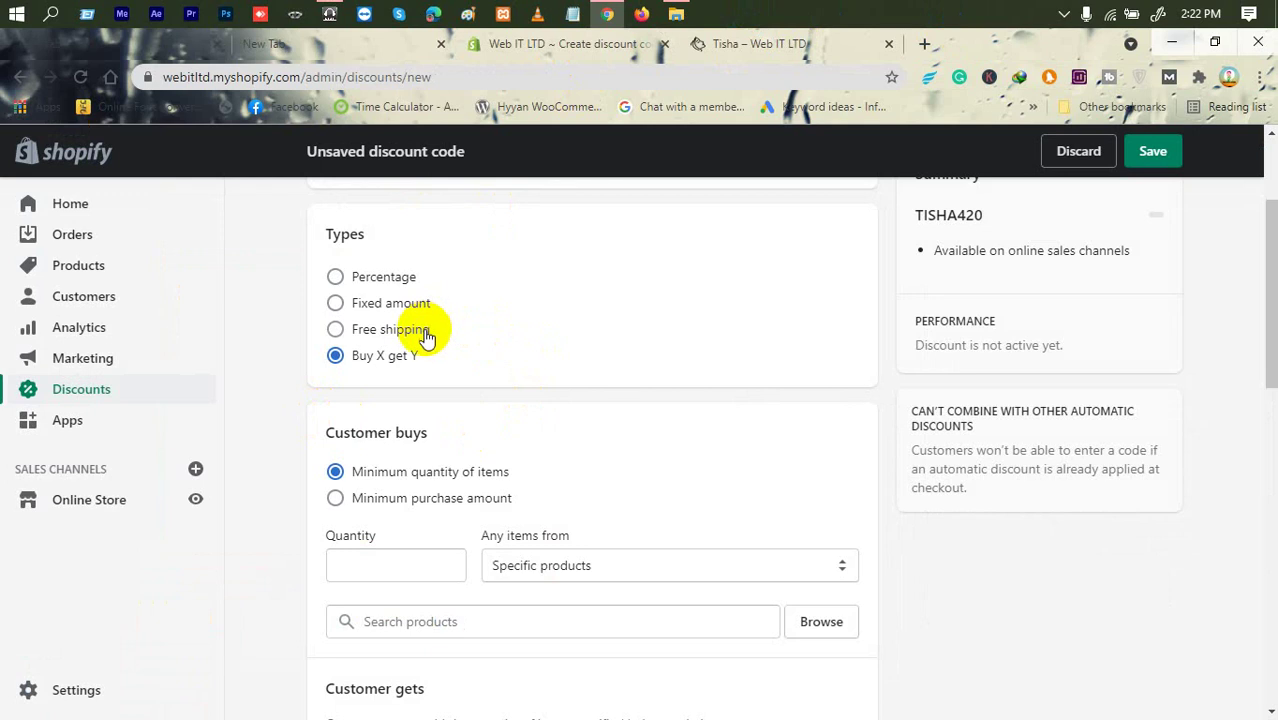
Make the customer requirement a minimum purchase amount of $500,000.
scroll(371, 491, "down", 1)
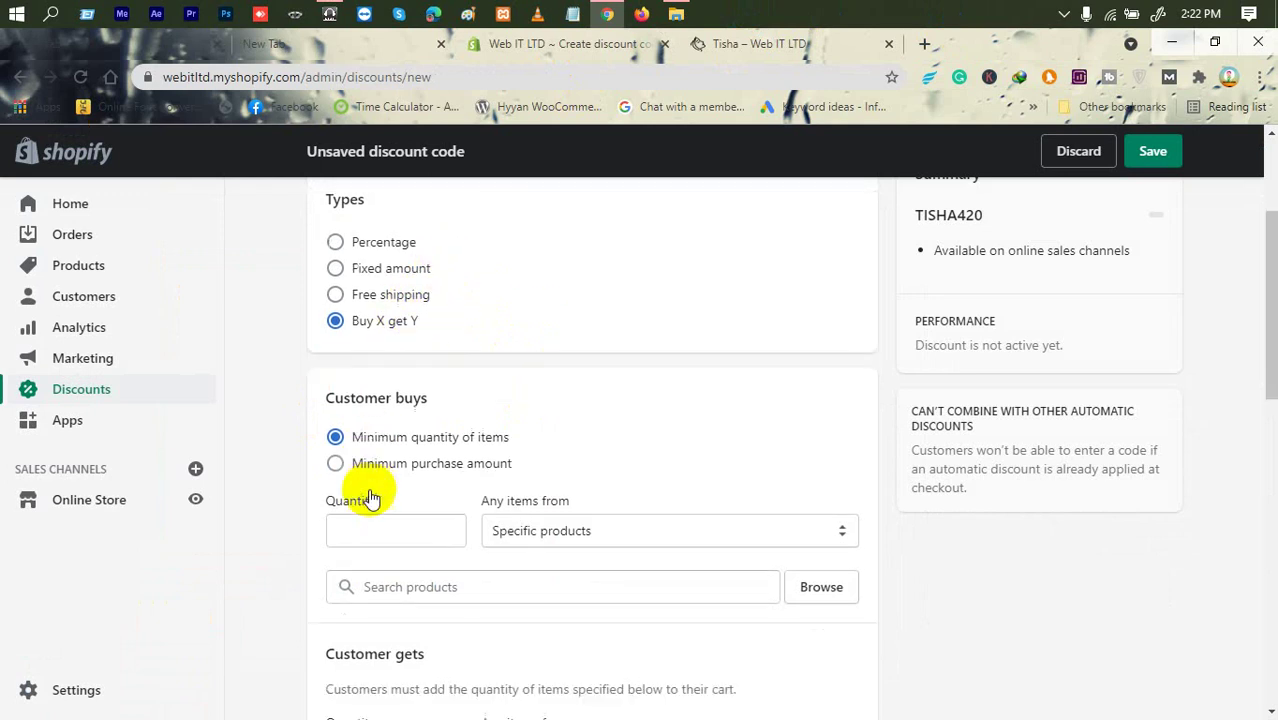
left_click_drag(327, 343, 456, 334)
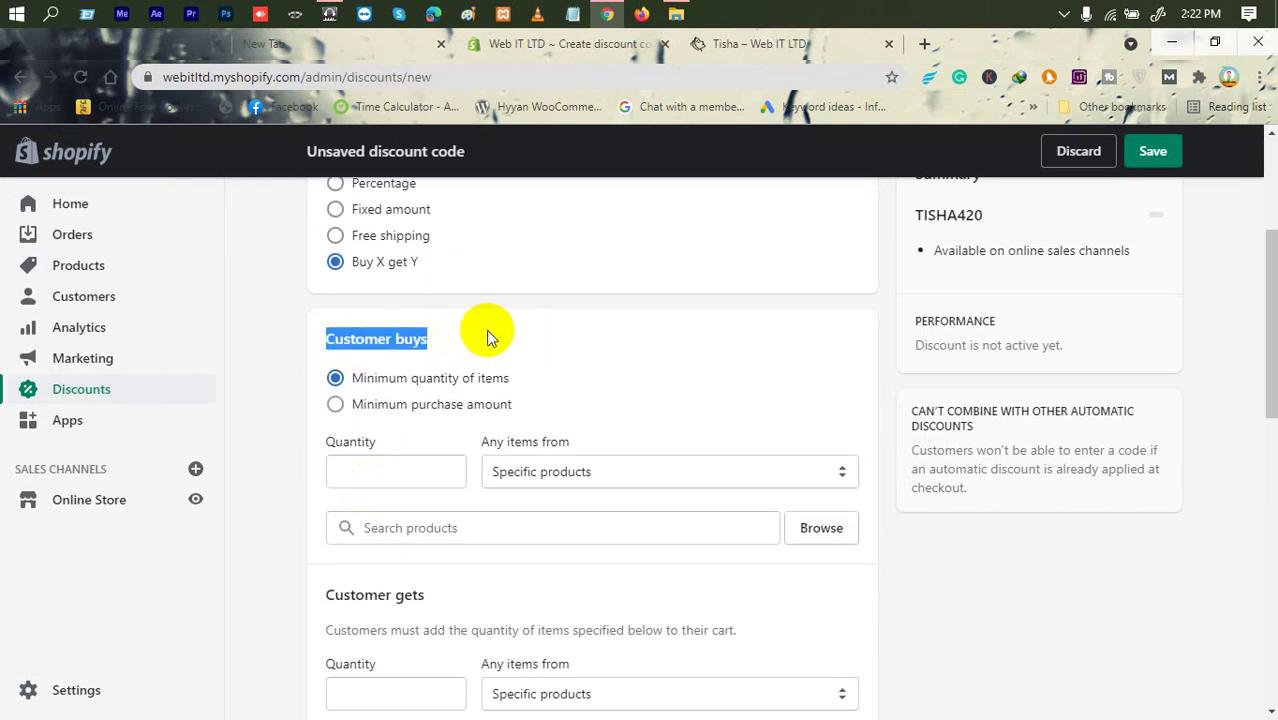
left_click(408, 371)
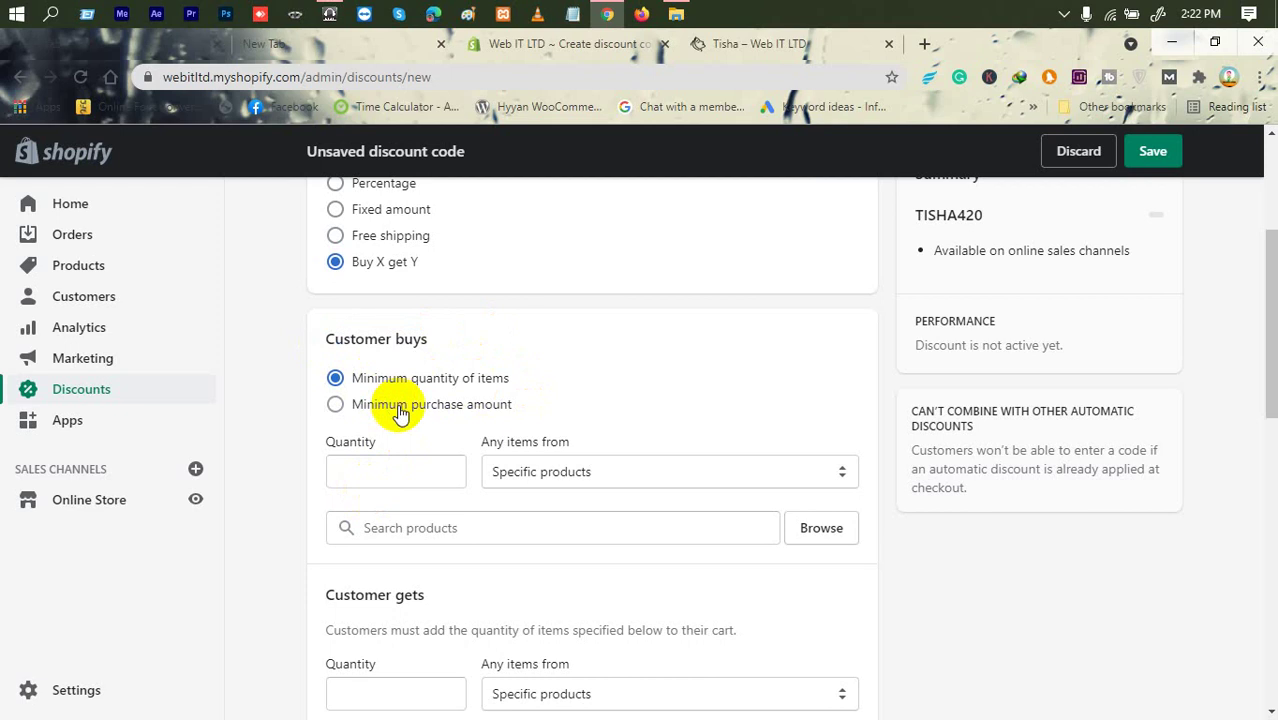
left_click(391, 483)
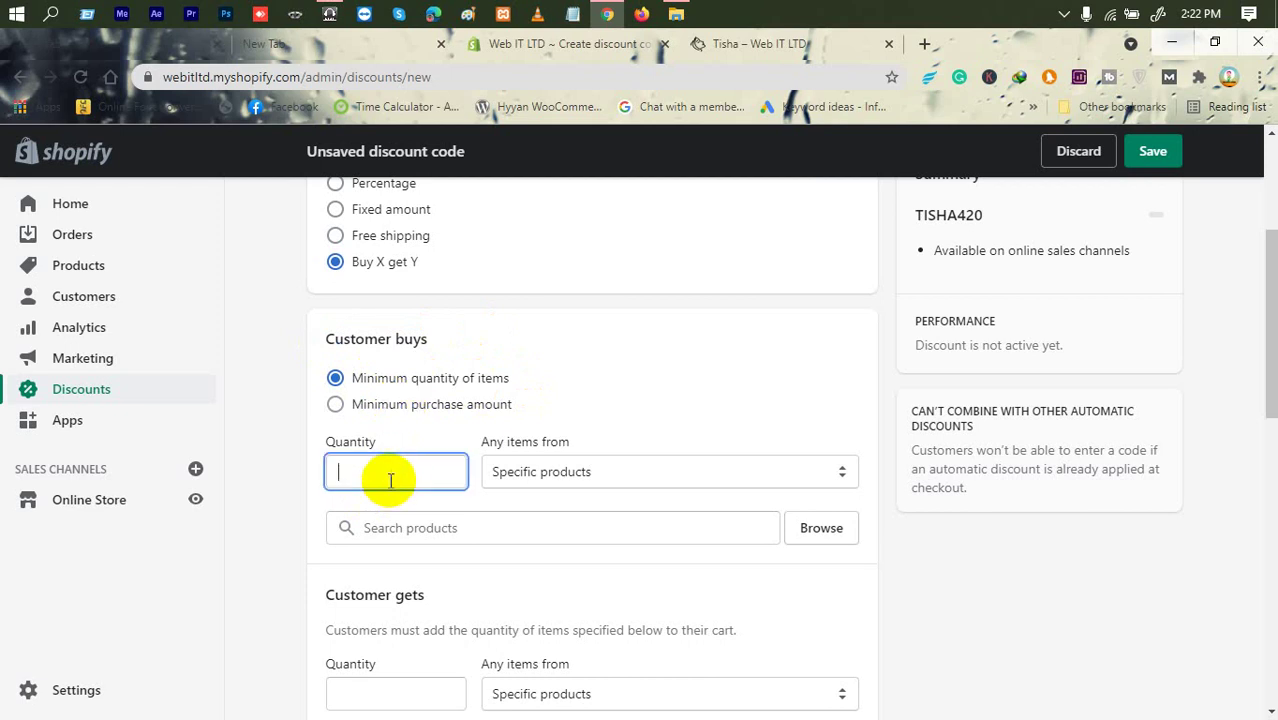
left_click(405, 405)
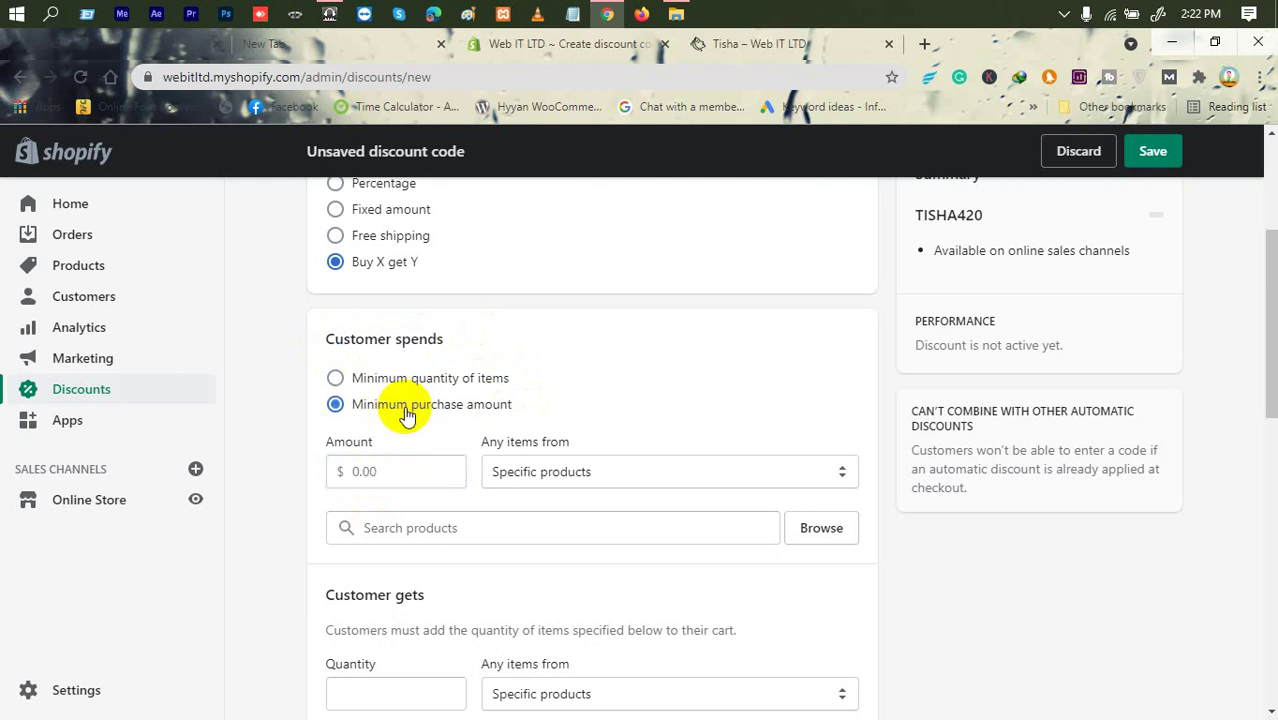
left_click(396, 464)
type("500000")
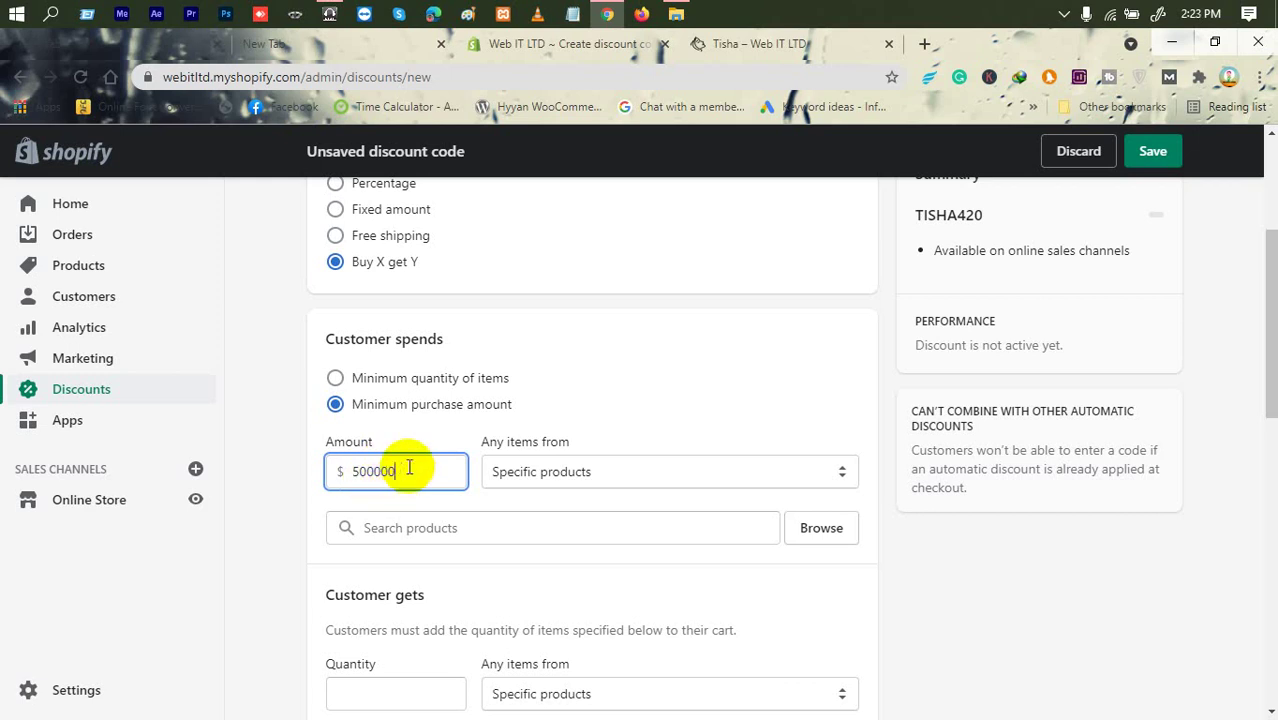
Try Specific collections as the source of qualifying items in the customer spends section, then return it to Specific products.
left_click(583, 470)
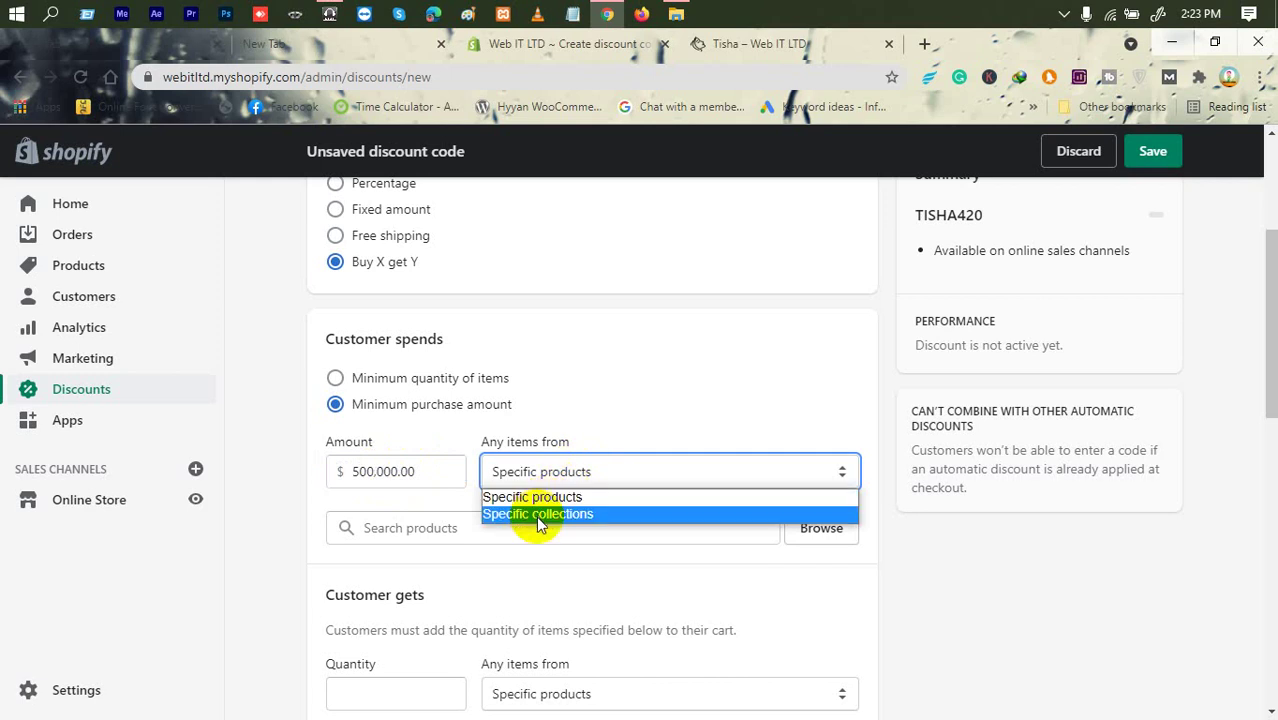
left_click(585, 471)
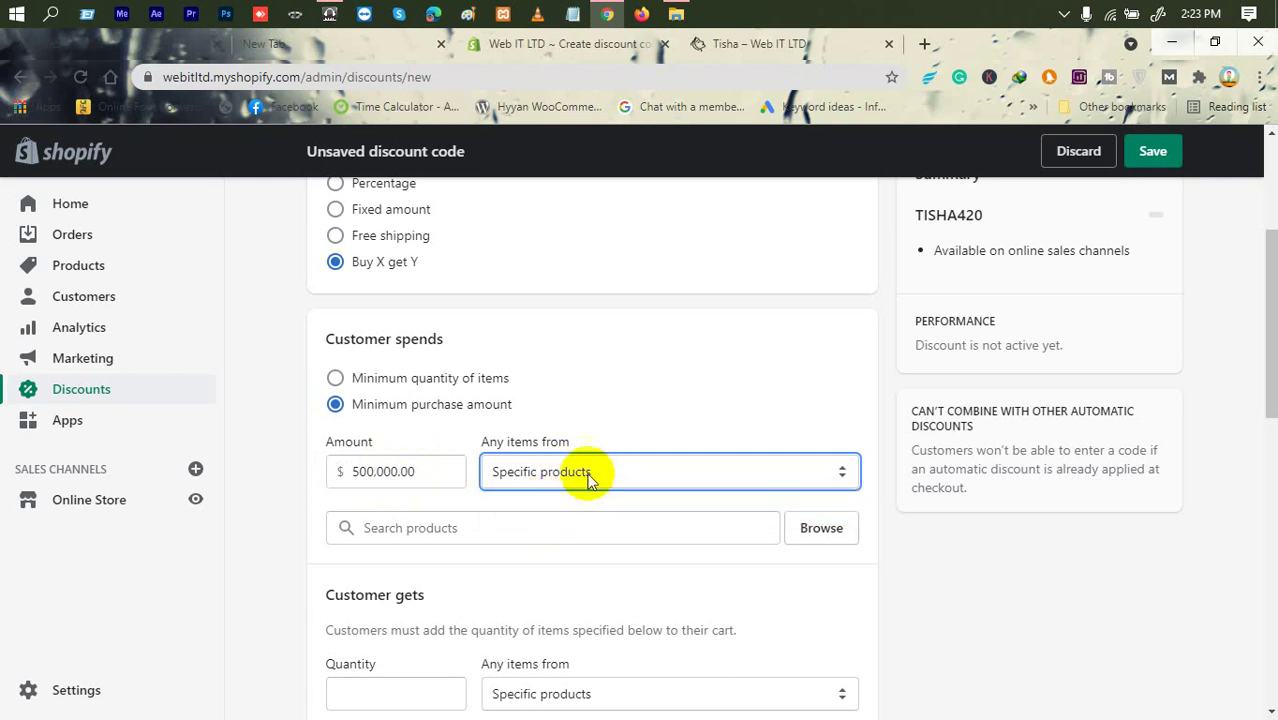
left_click(585, 475)
left_click(565, 514)
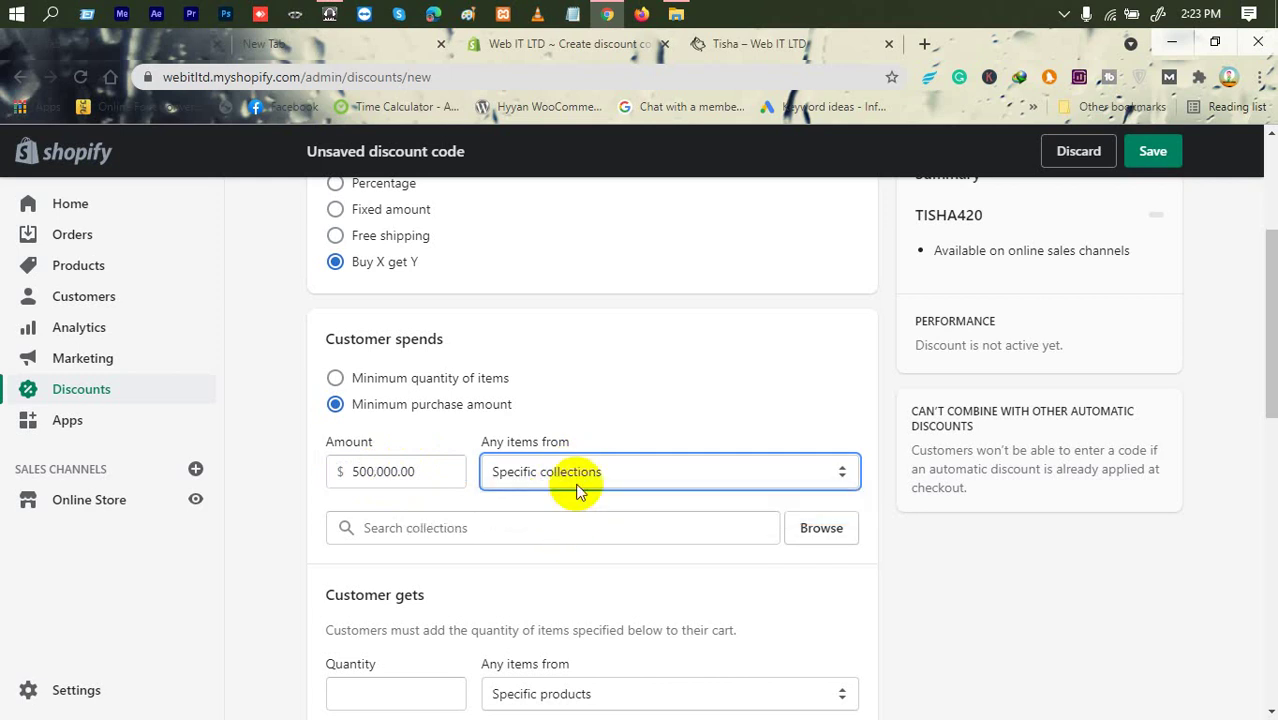
left_click(579, 482)
left_click(536, 498)
left_click(442, 528)
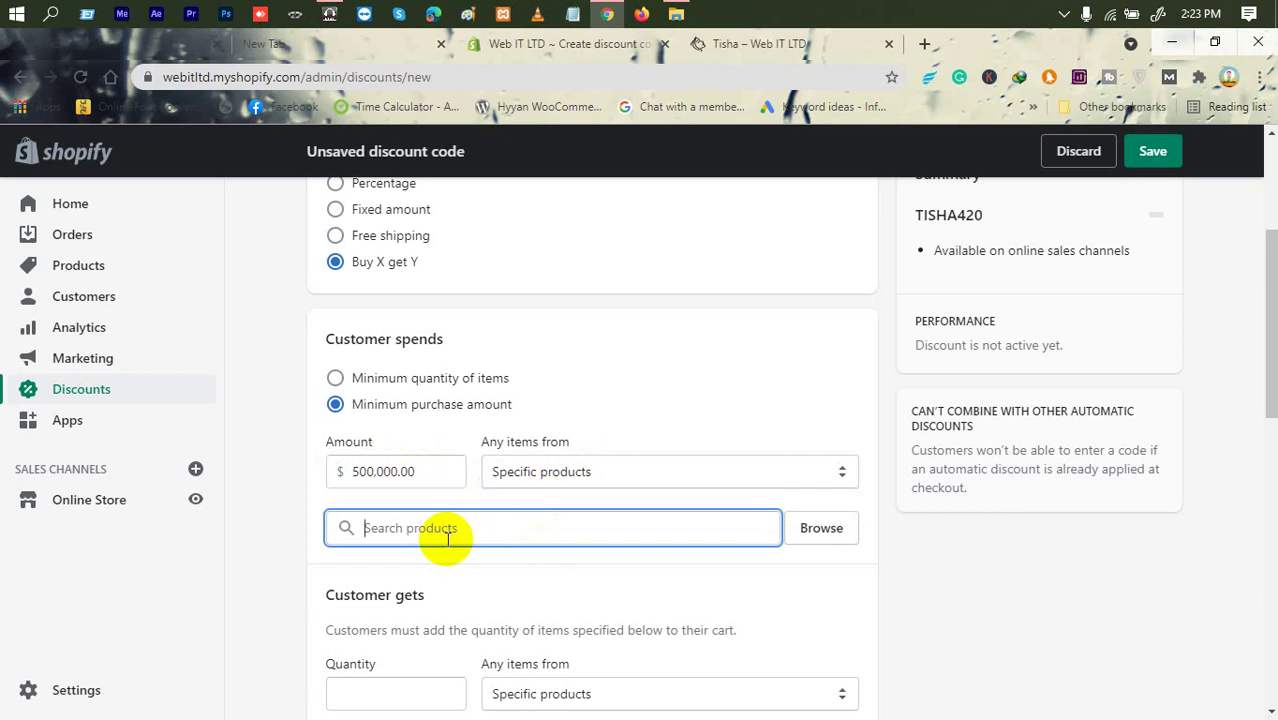
left_click(575, 472)
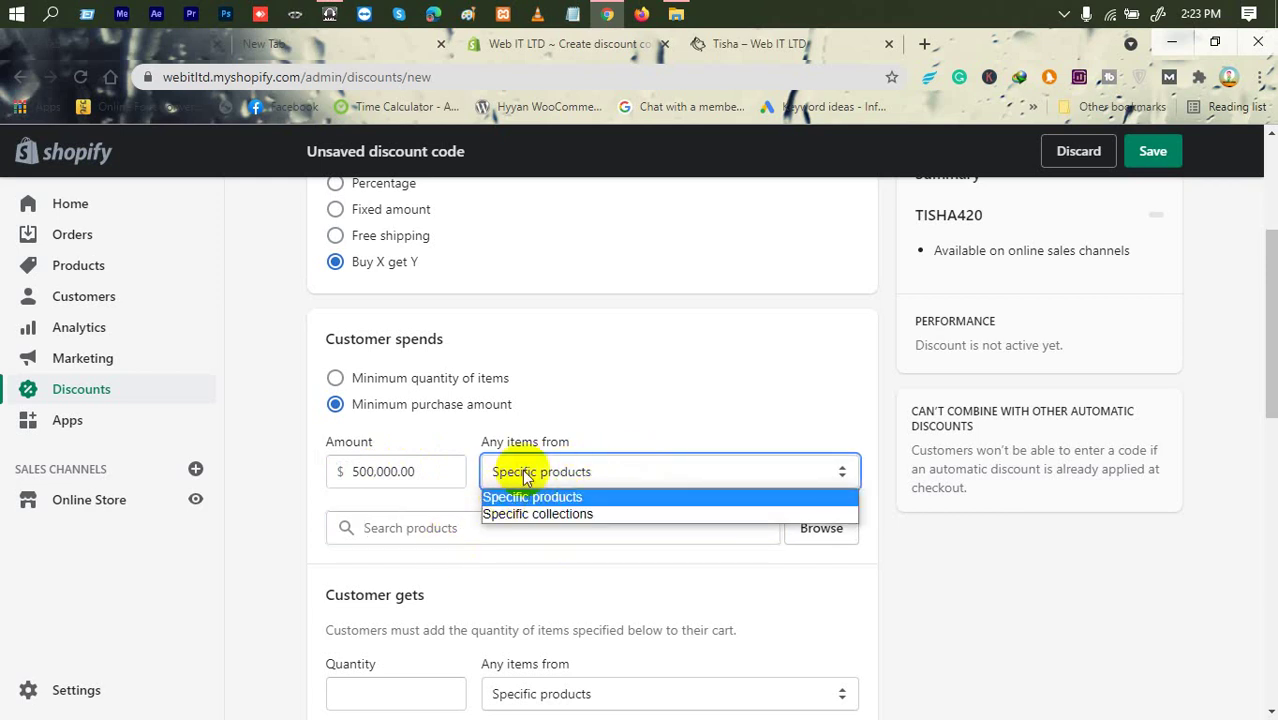
left_click(525, 474)
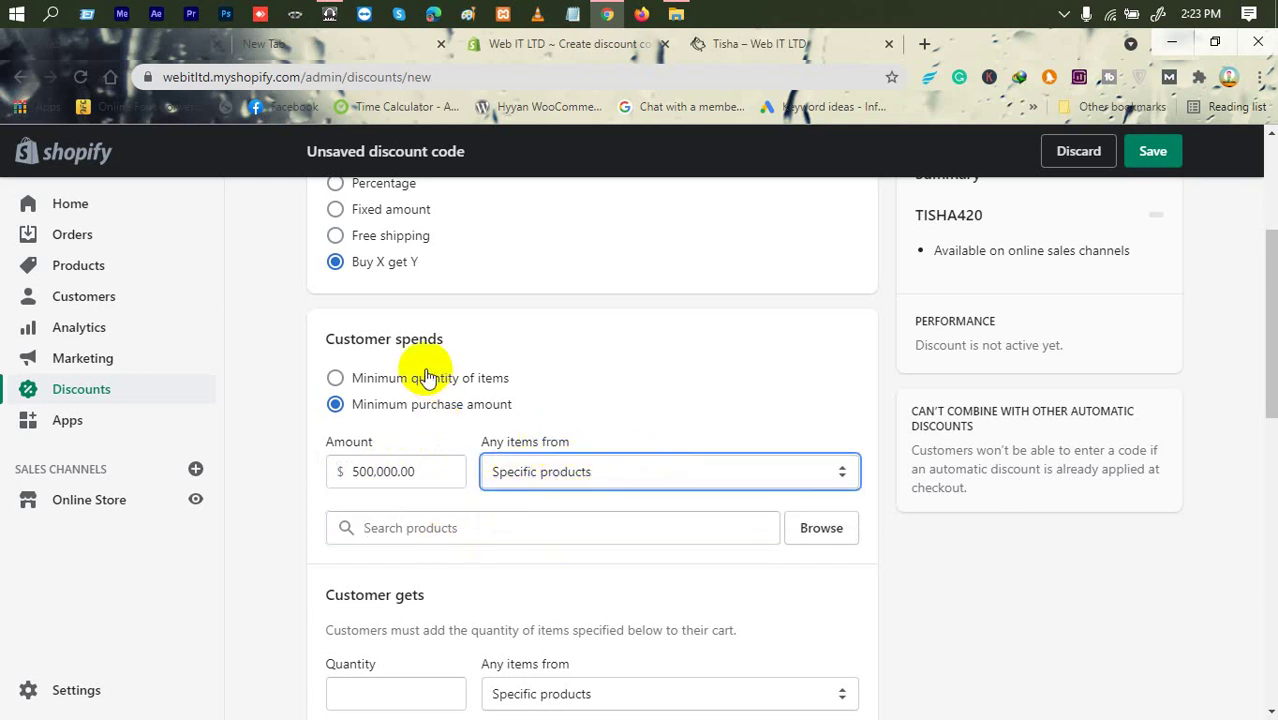
Switch the customer requirement to Minimum quantity of items to view its quantity field, then restore Minimum purchase amount.
scroll(392, 517, "down", 2)
scroll(408, 365, "up", 1)
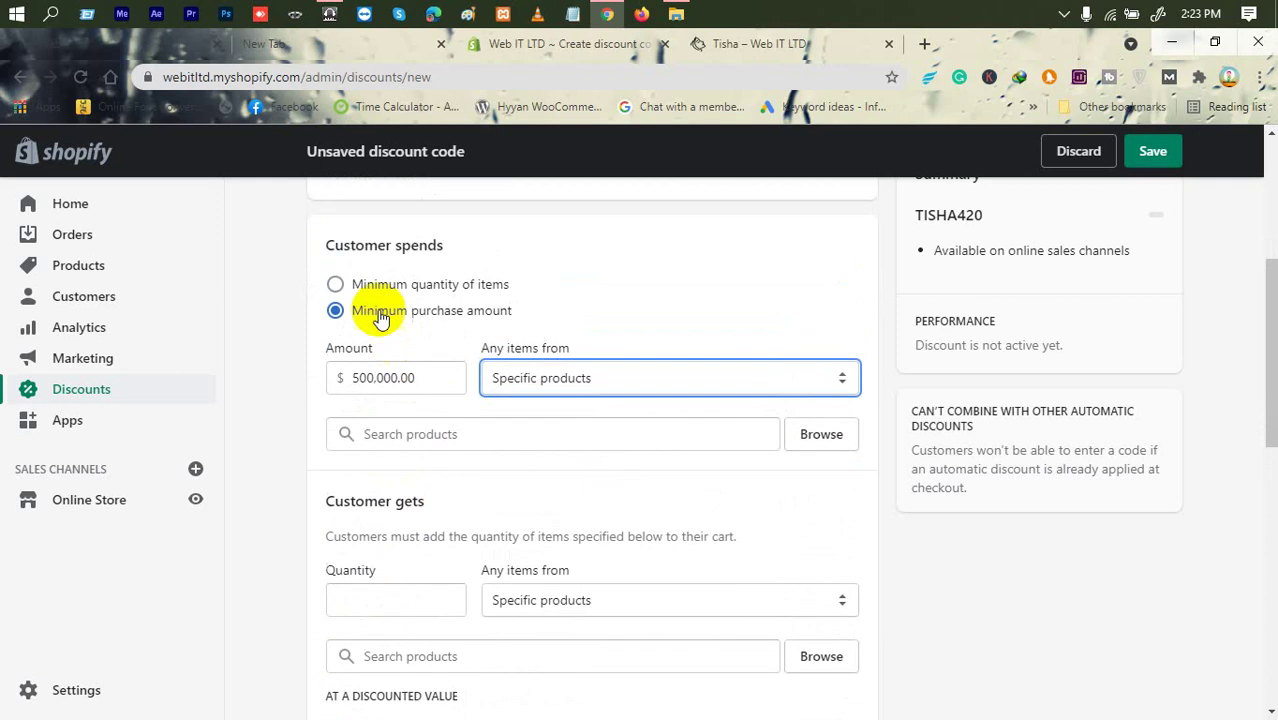
left_click(372, 285)
scroll(380, 322, "up", 3)
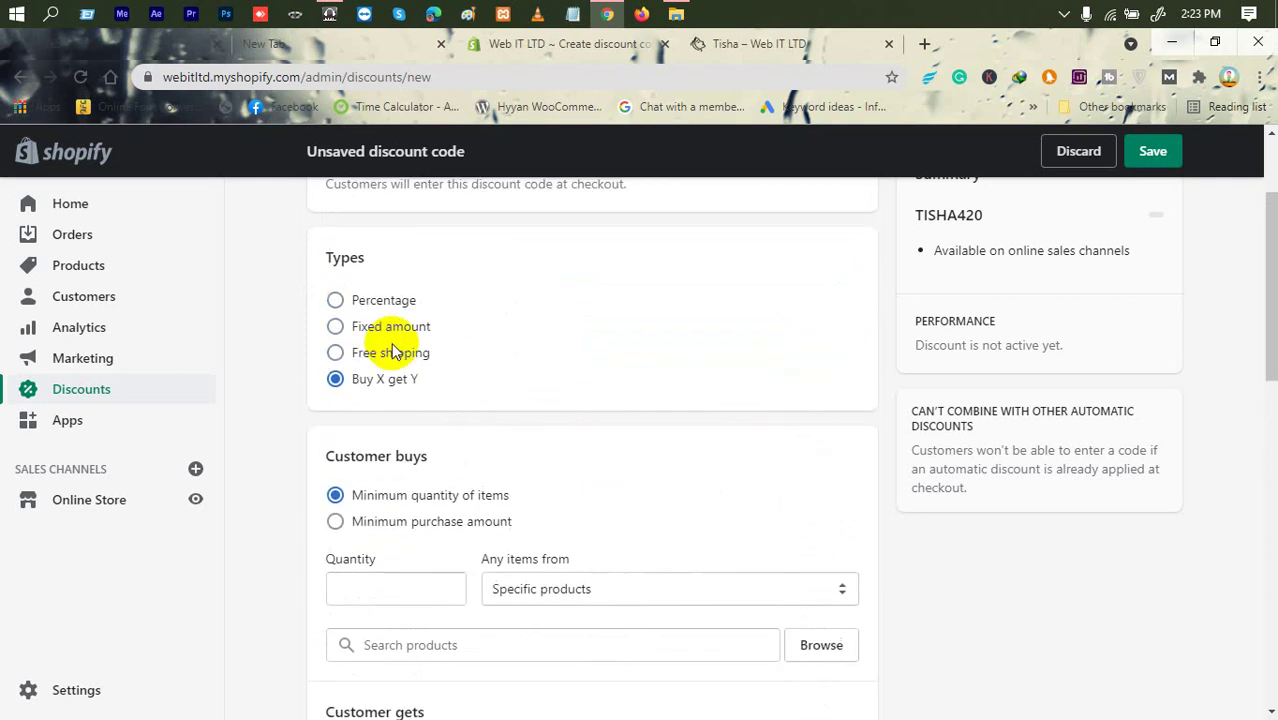
scroll(371, 399, "down", 2)
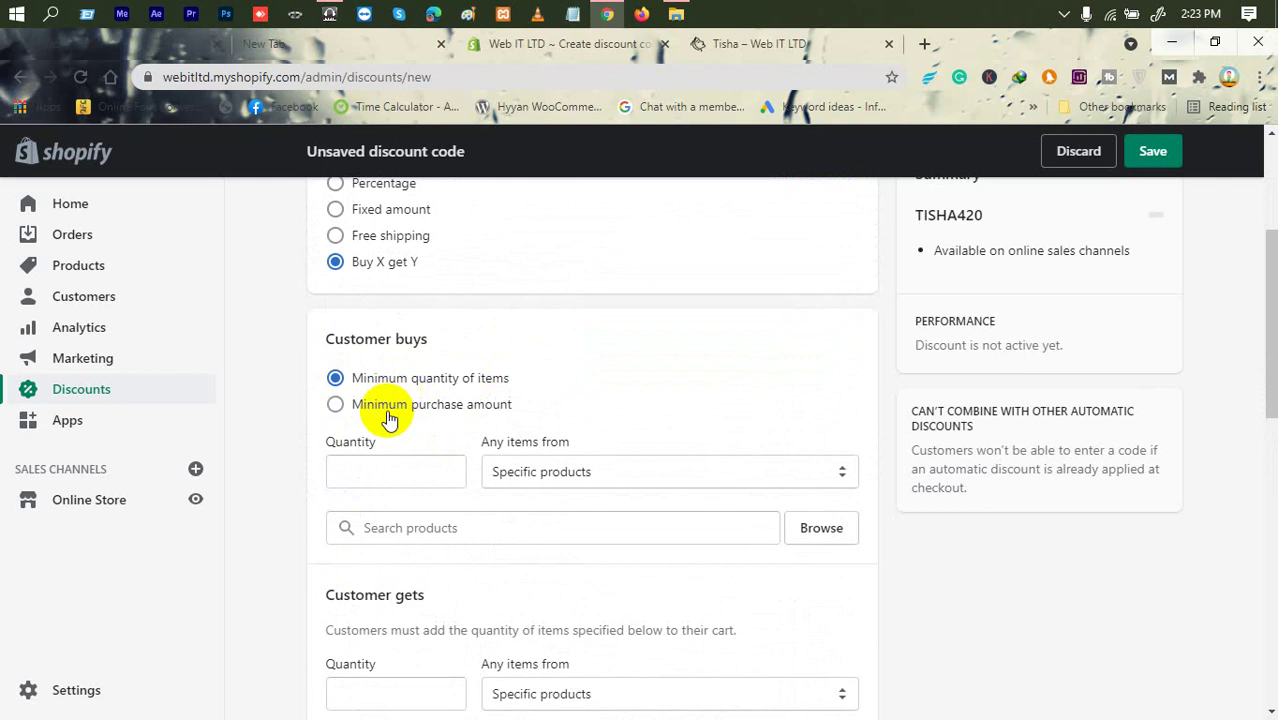
left_click(361, 475)
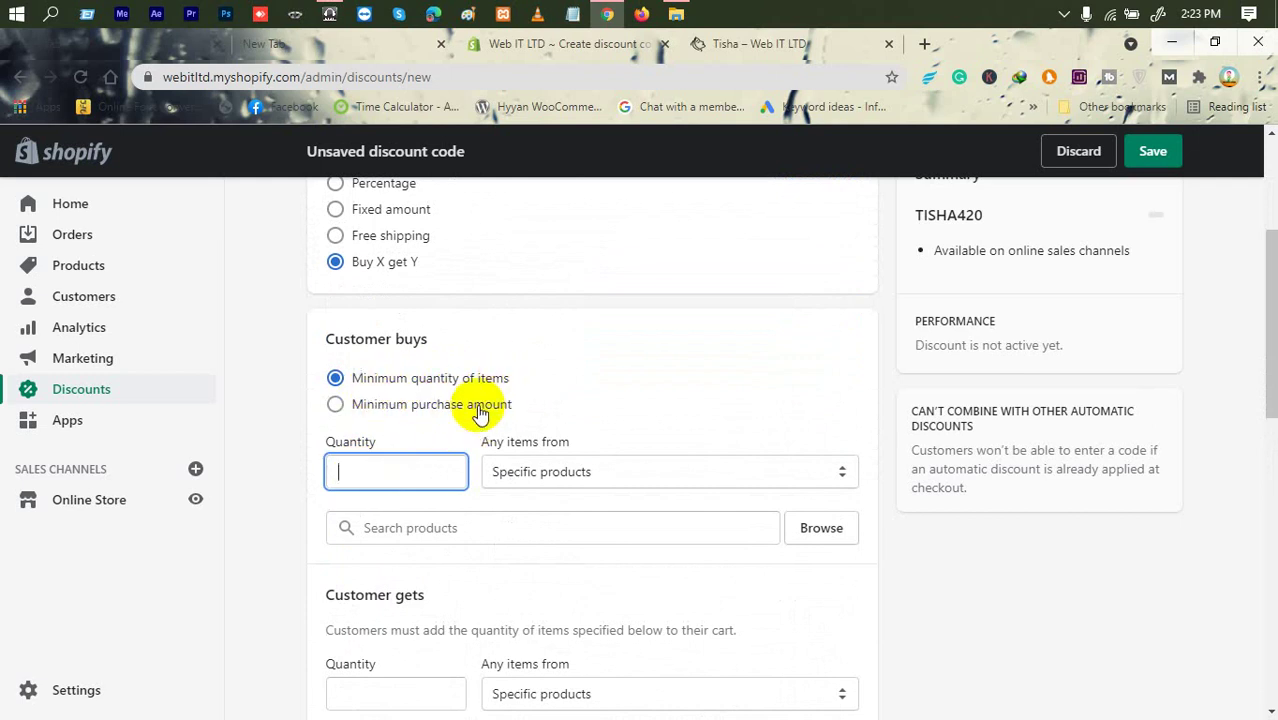
left_click(389, 410)
Review the Customer gets section, including its quantity instructions, discounted value options and maximum uses setting, down to Customer eligibility.
scroll(419, 400, "down", 2)
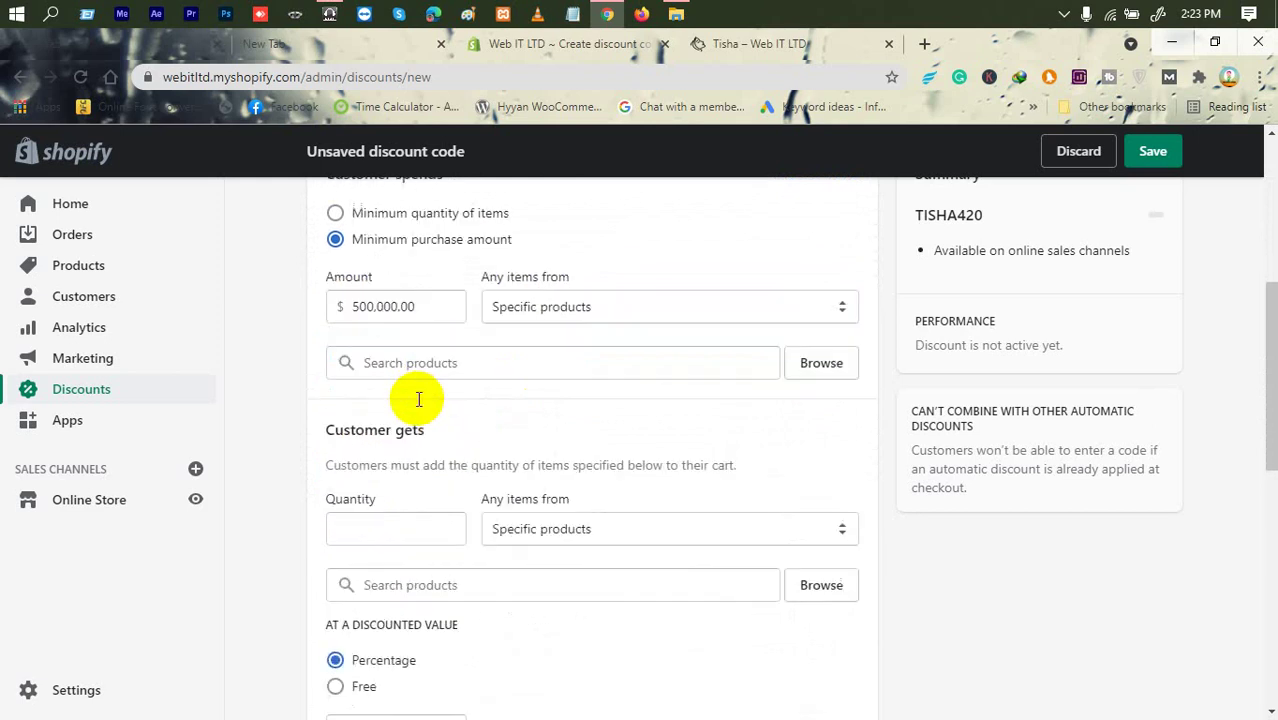
scroll(419, 404, "down", 2)
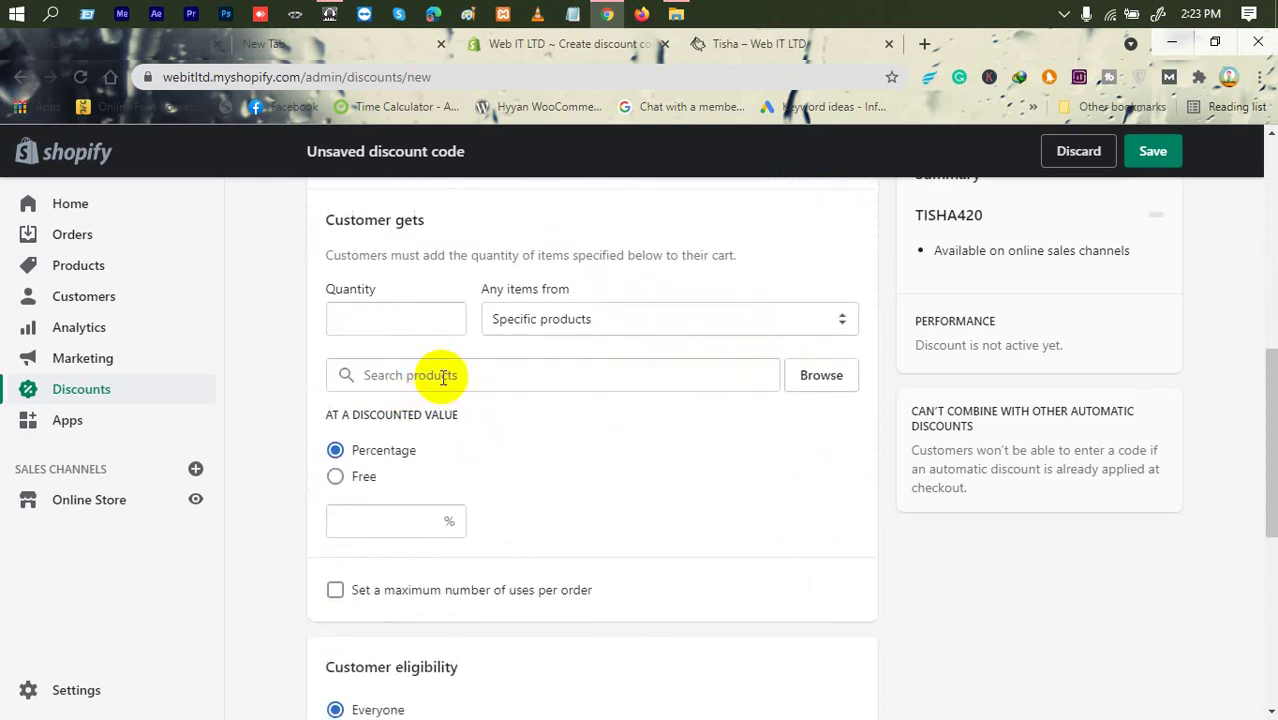
left_click_drag(314, 218, 755, 270)
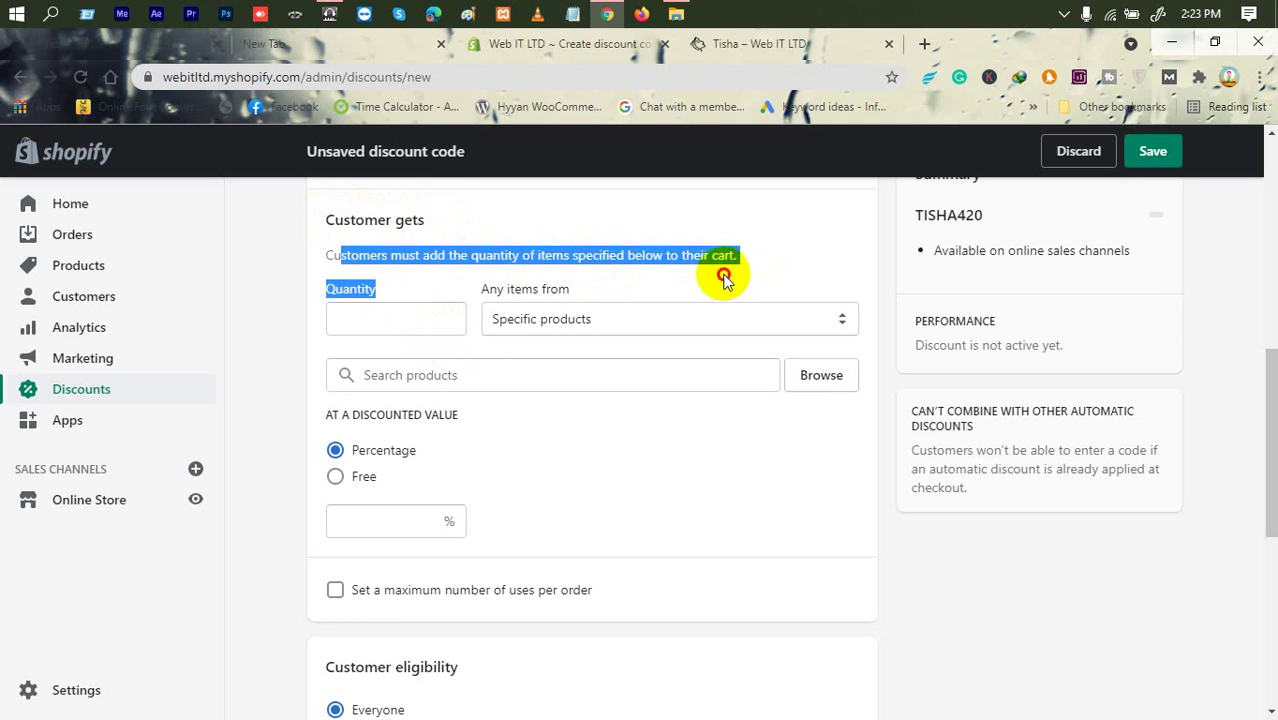
left_click(724, 278)
scroll(300, 422, "down", 1)
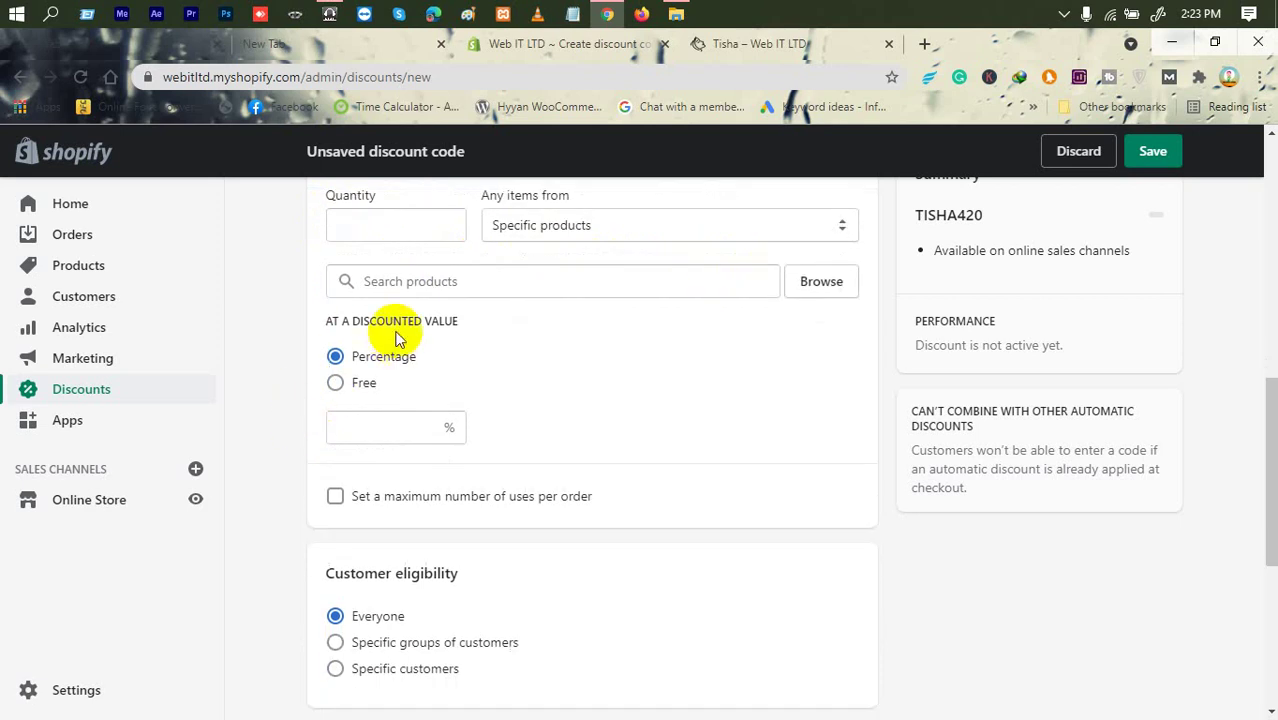
left_click_drag(322, 321, 467, 318)
left_click(467, 318)
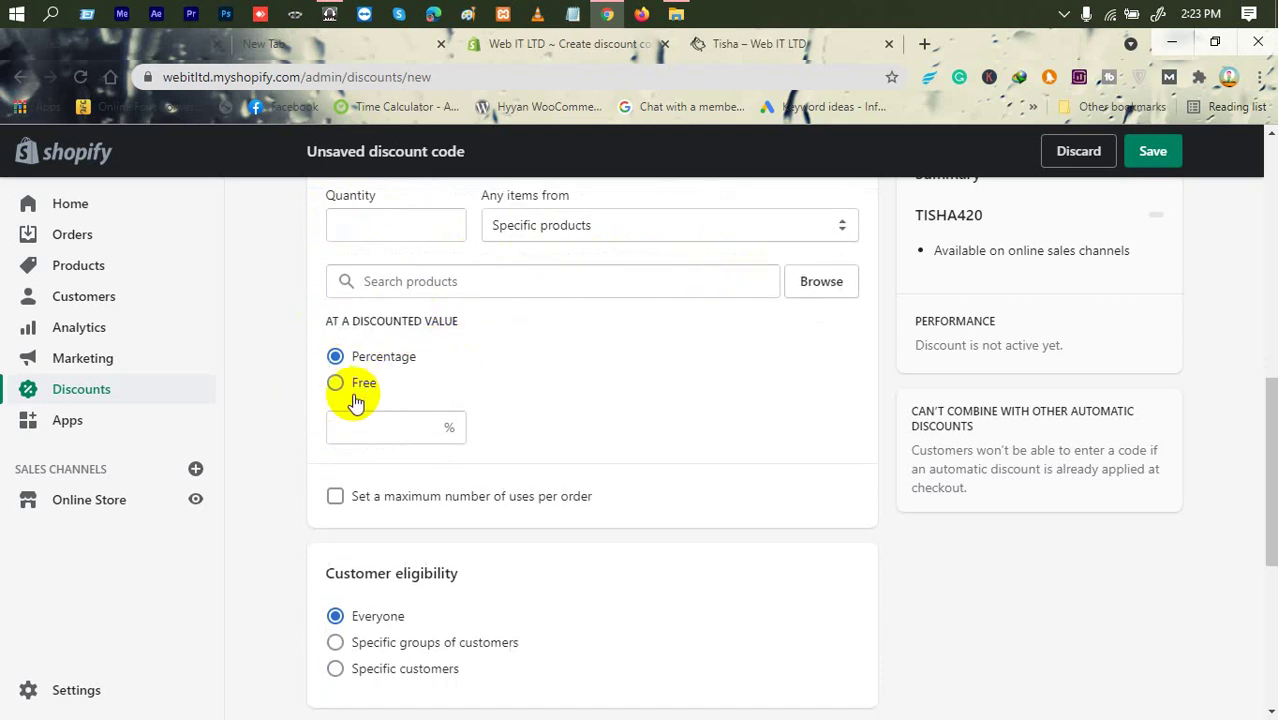
left_click_drag(333, 321, 422, 321)
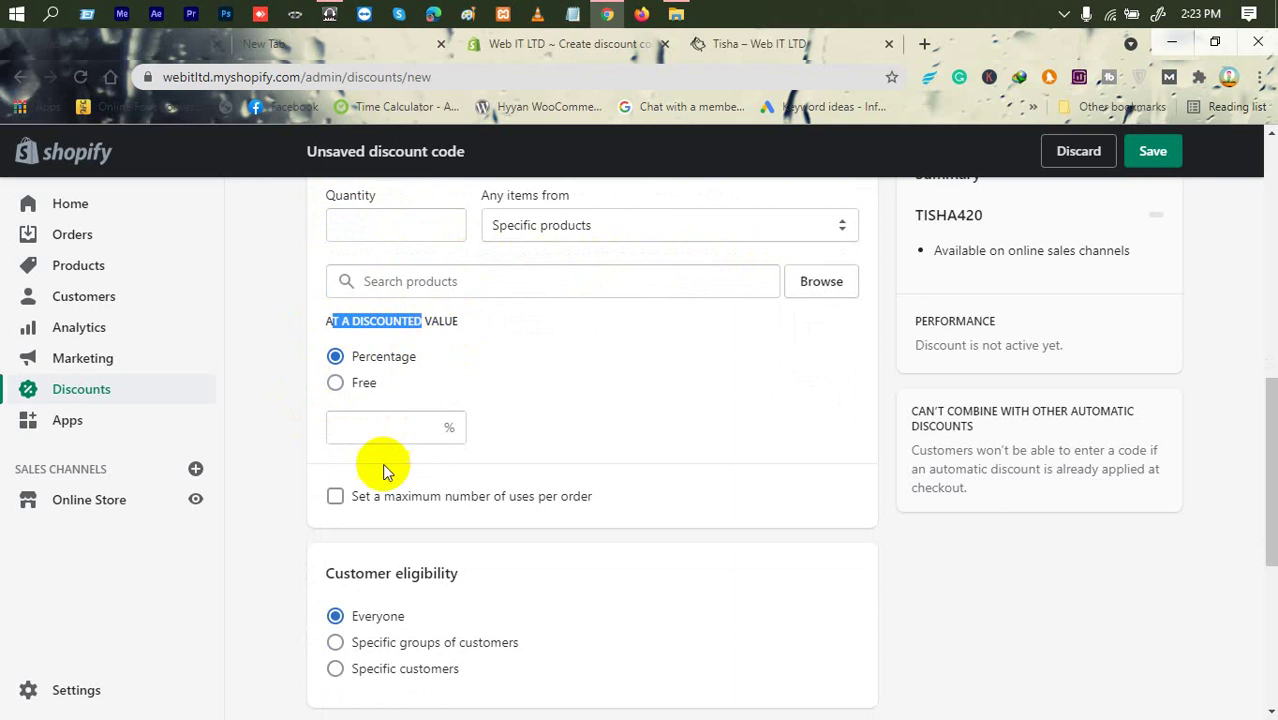
scroll(382, 463, "down", 3)
scroll(442, 277, "up", 1)
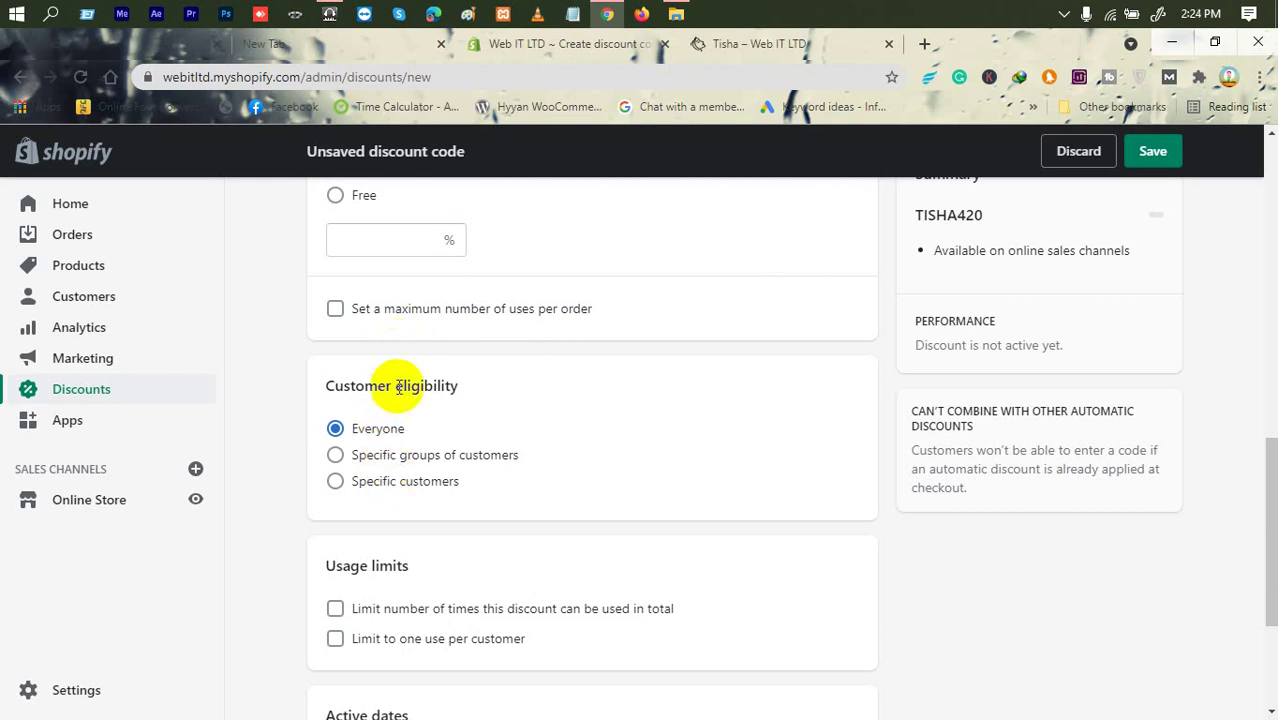
Try Specific groups of customers as the customer eligibility, then set it to Specific customers.
left_click(405, 457)
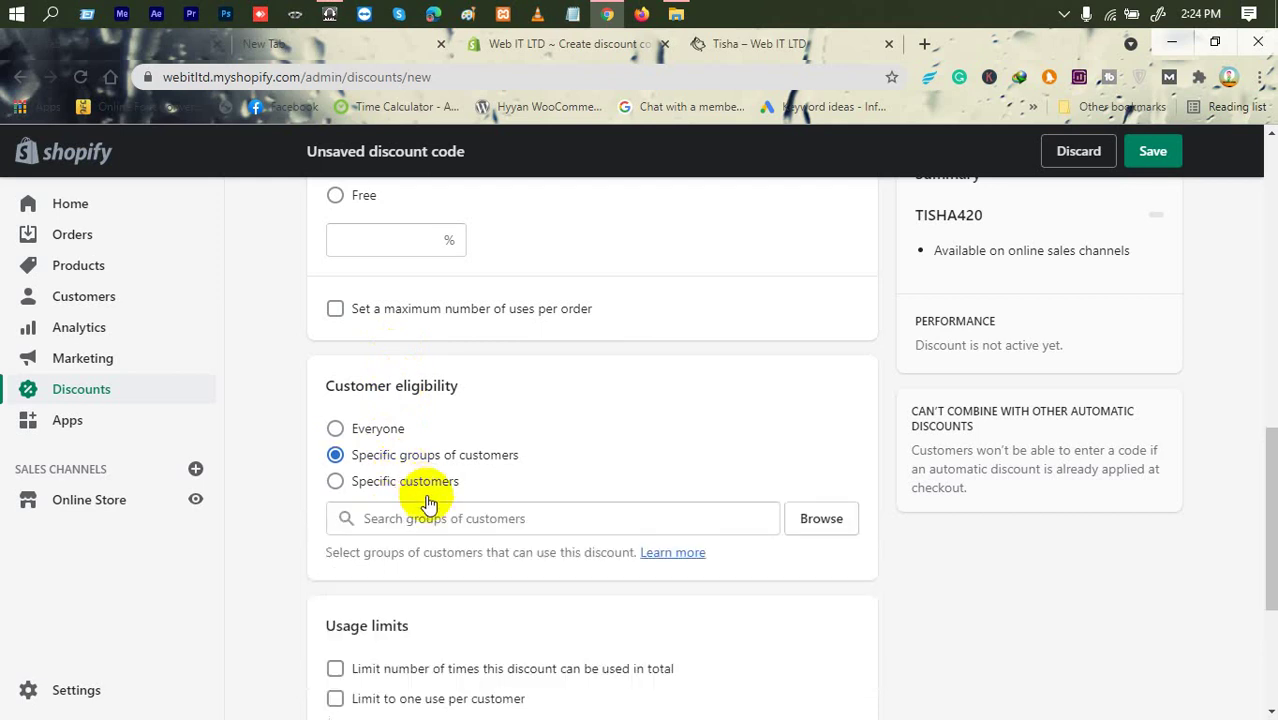
left_click(428, 481)
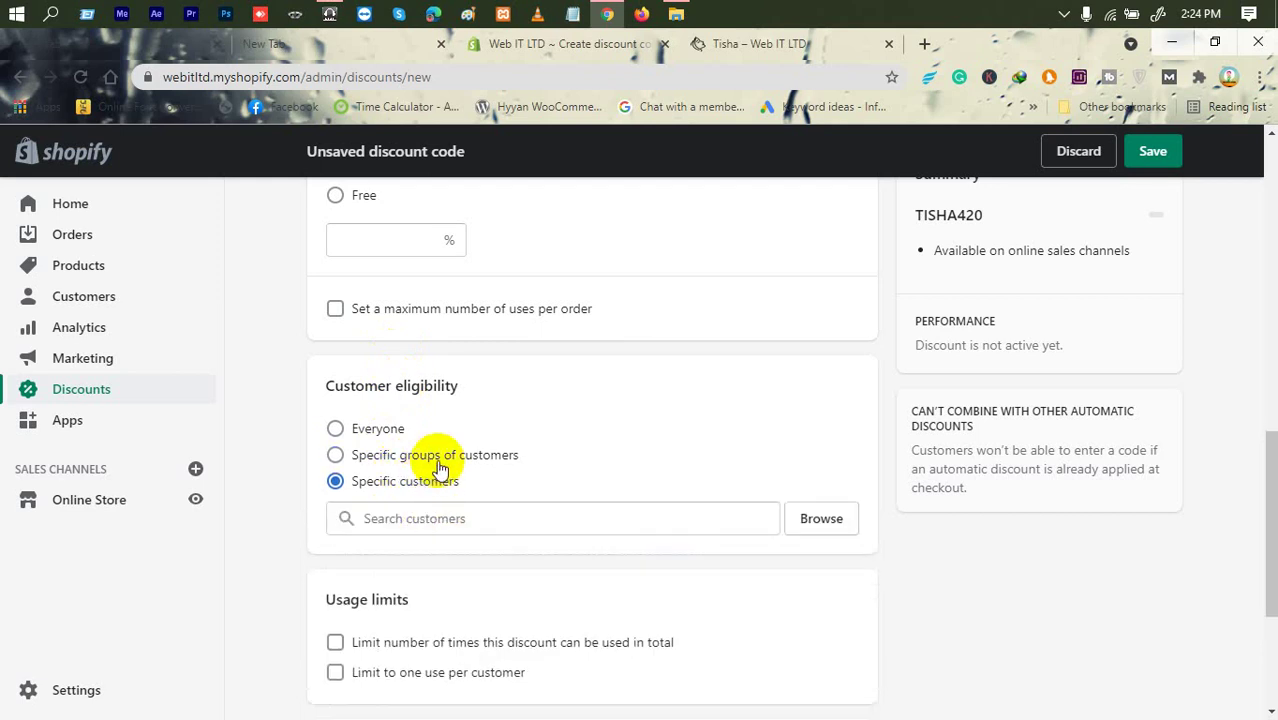
Search the eligible customers for "dsfasd" and then for a customer's name, and cancel without adding anyone.
scroll(440, 469, "down", 1)
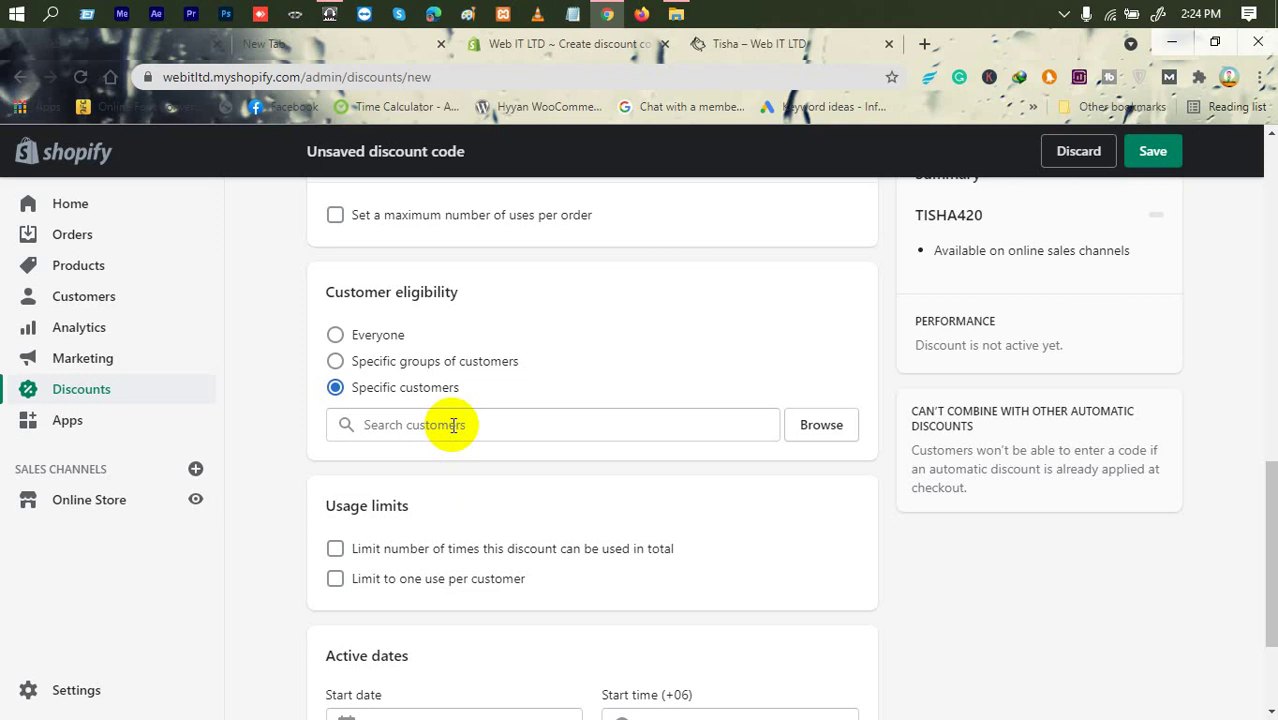
left_click(453, 425)
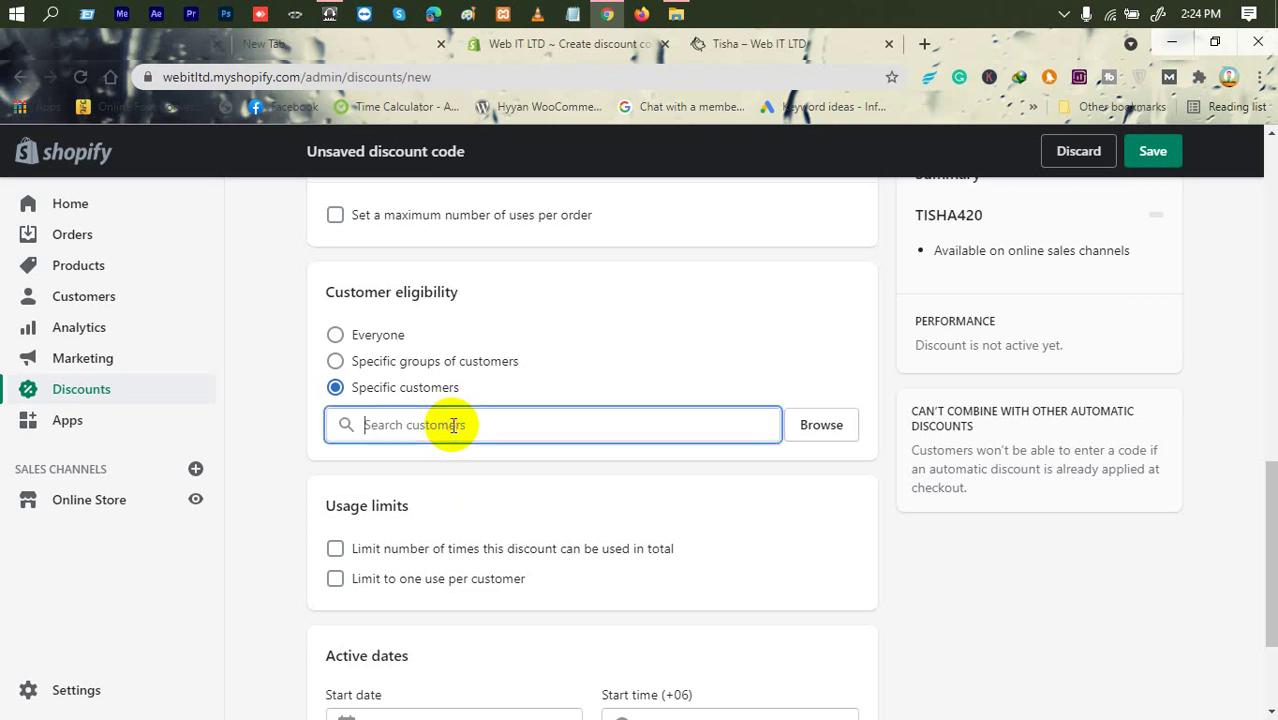
type("dsfasd")
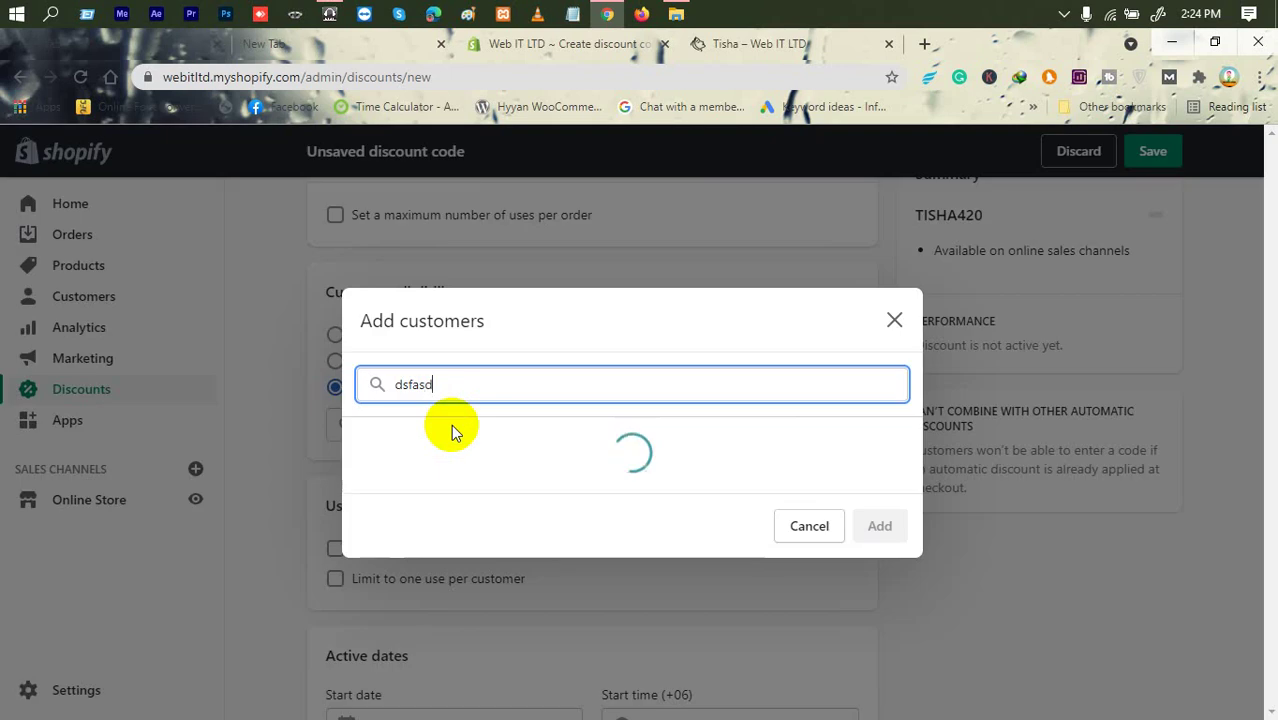
left_click_drag(479, 389, 383, 395)
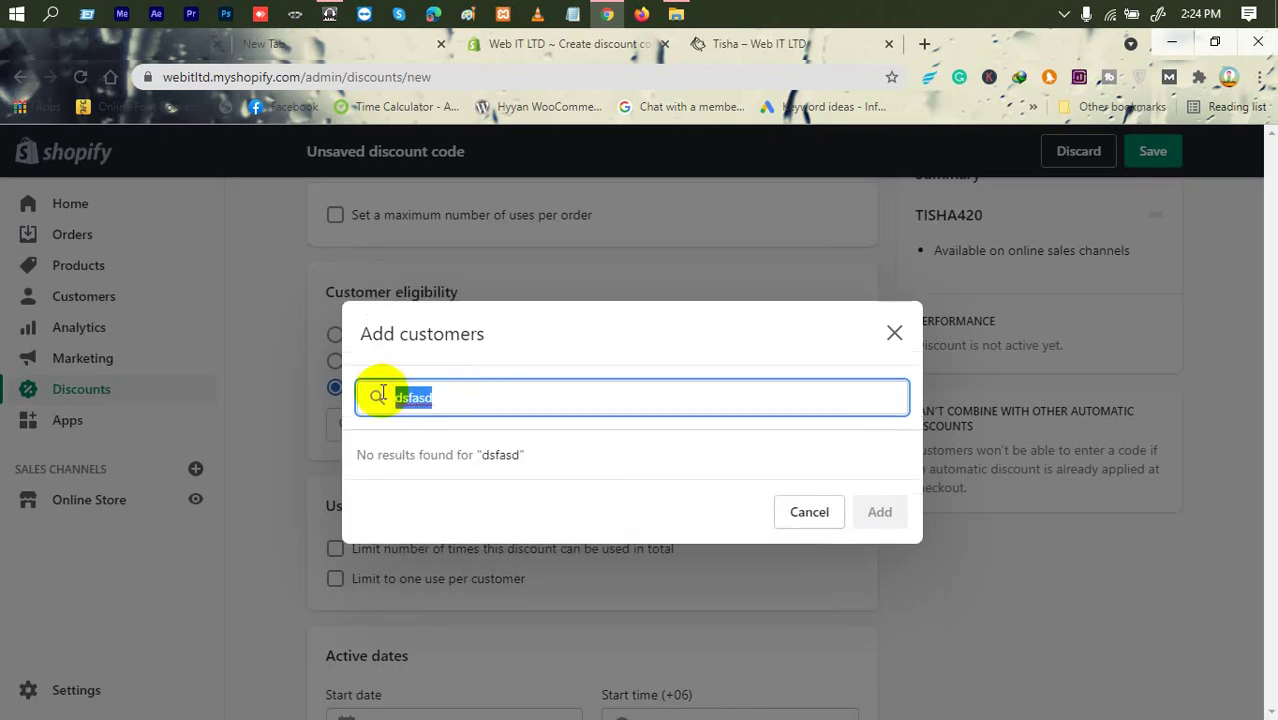
key("BackSpace")
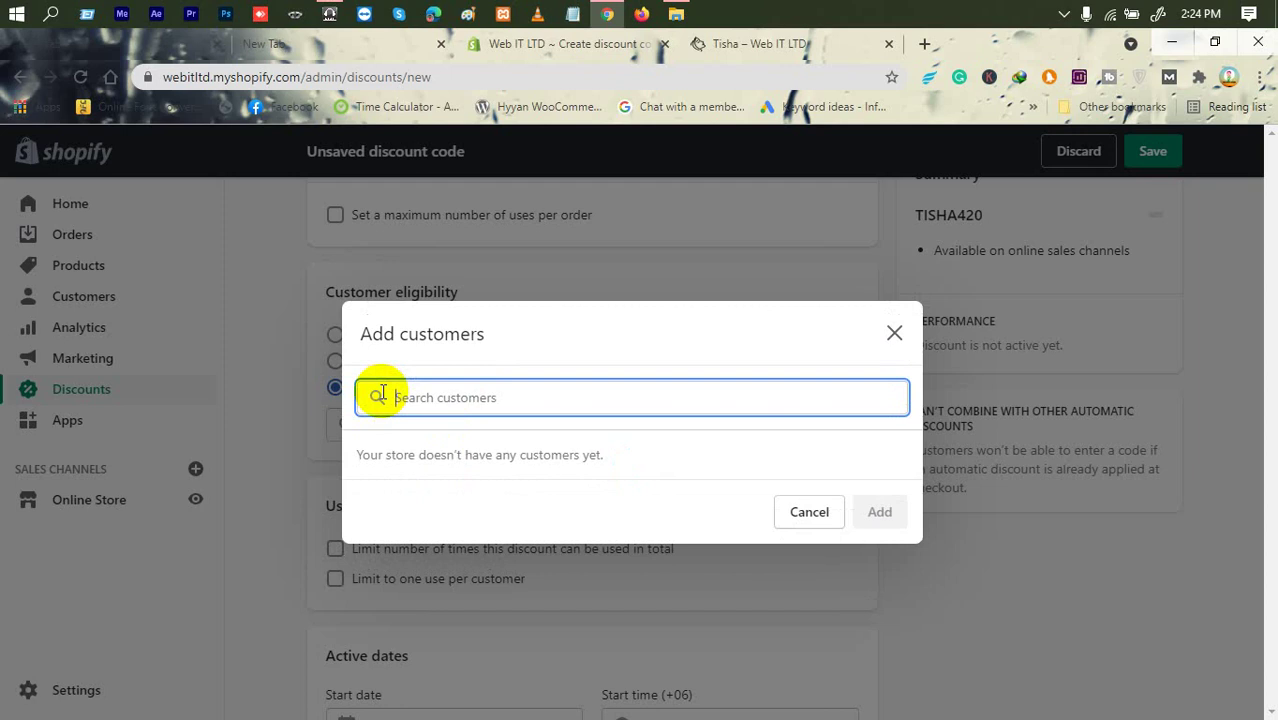
type("kulsum")
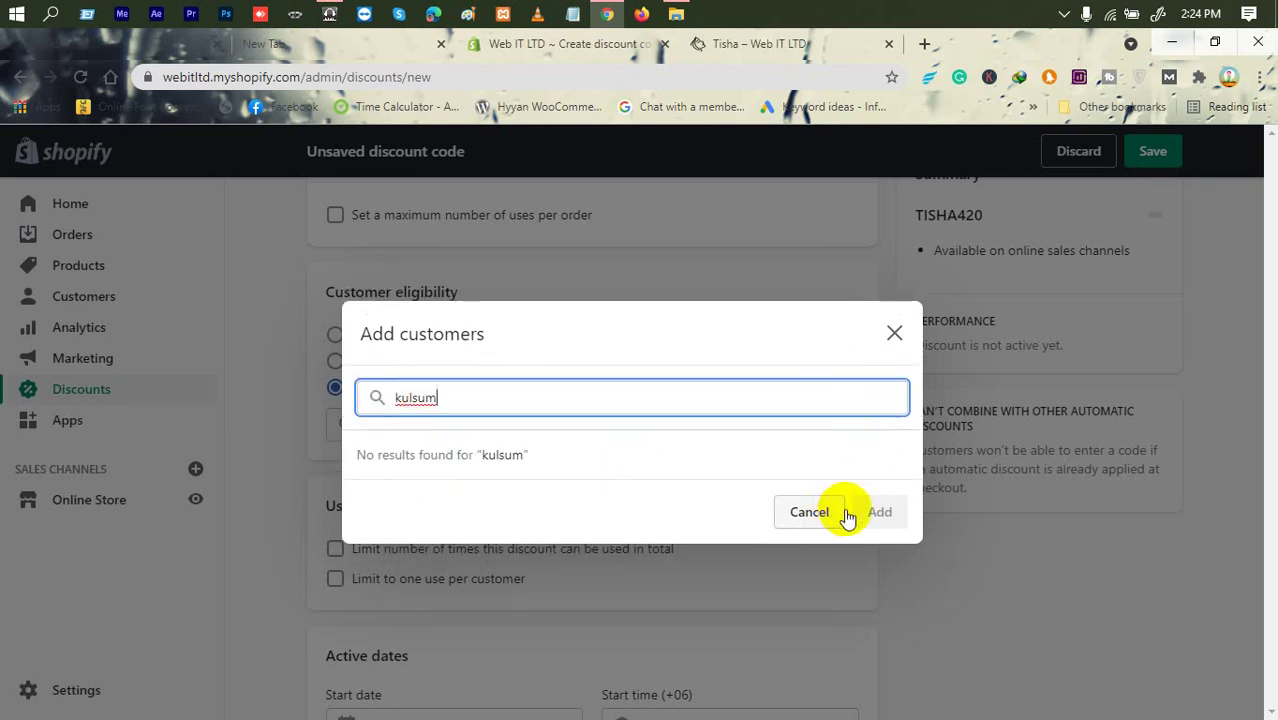
left_click(805, 515)
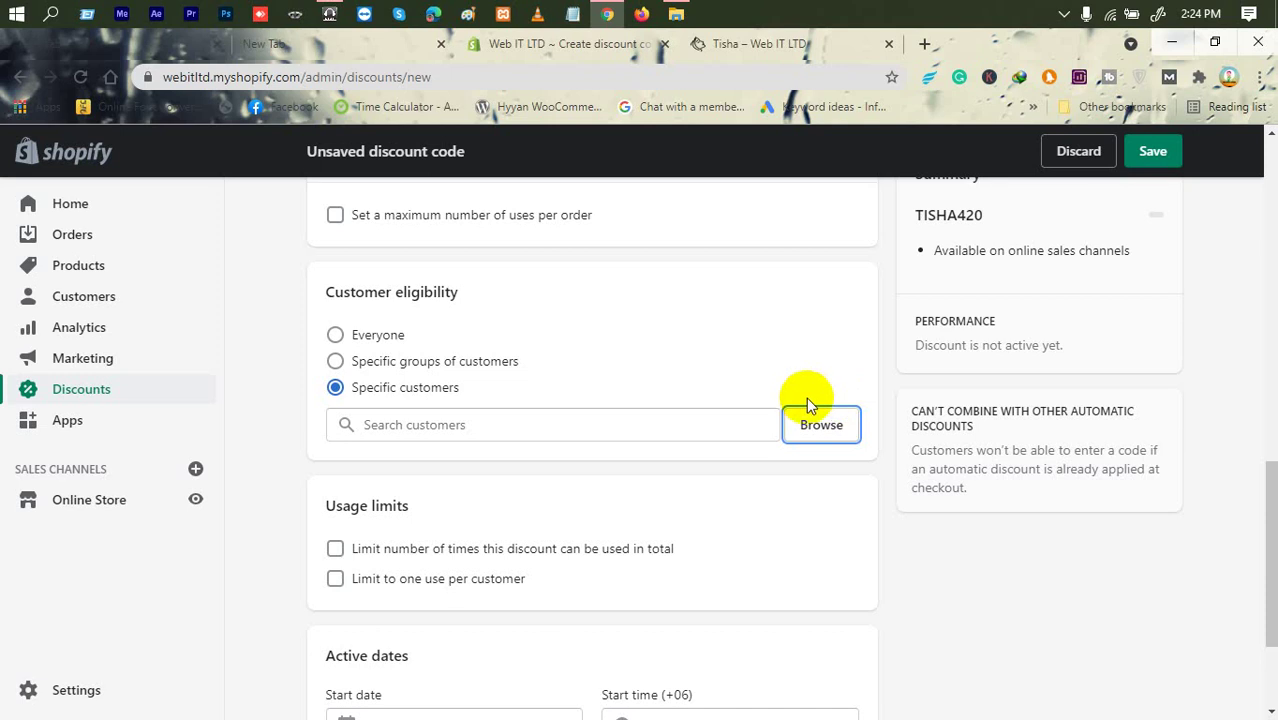
Try the total number of uses limit and the one use per customer limit, then leave both usage limits off.
scroll(640, 470, "down", 3)
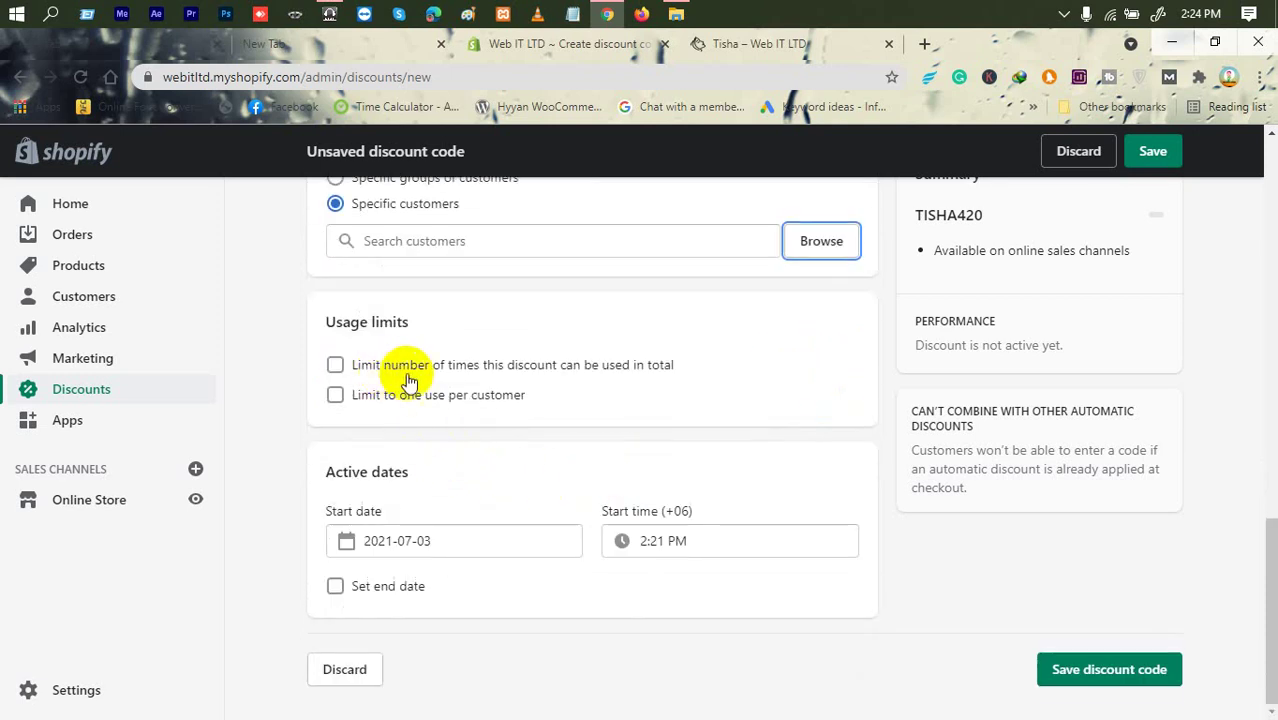
left_click(578, 368)
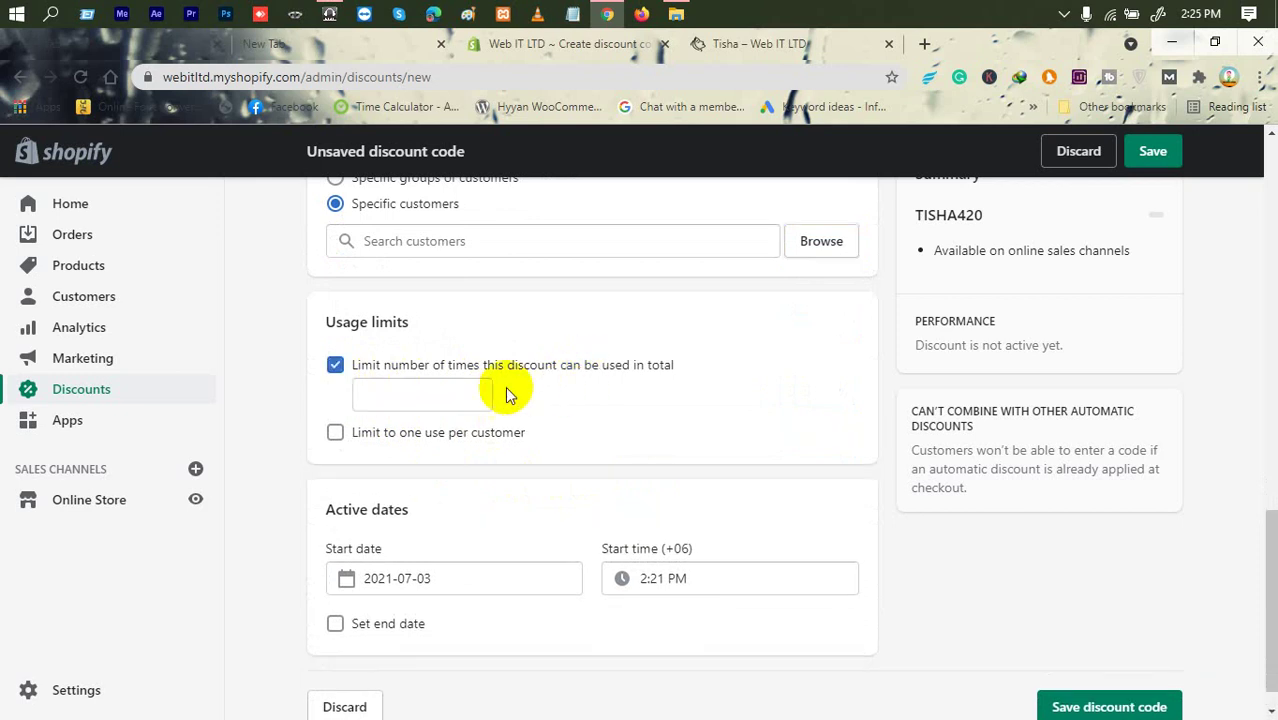
left_click(446, 395)
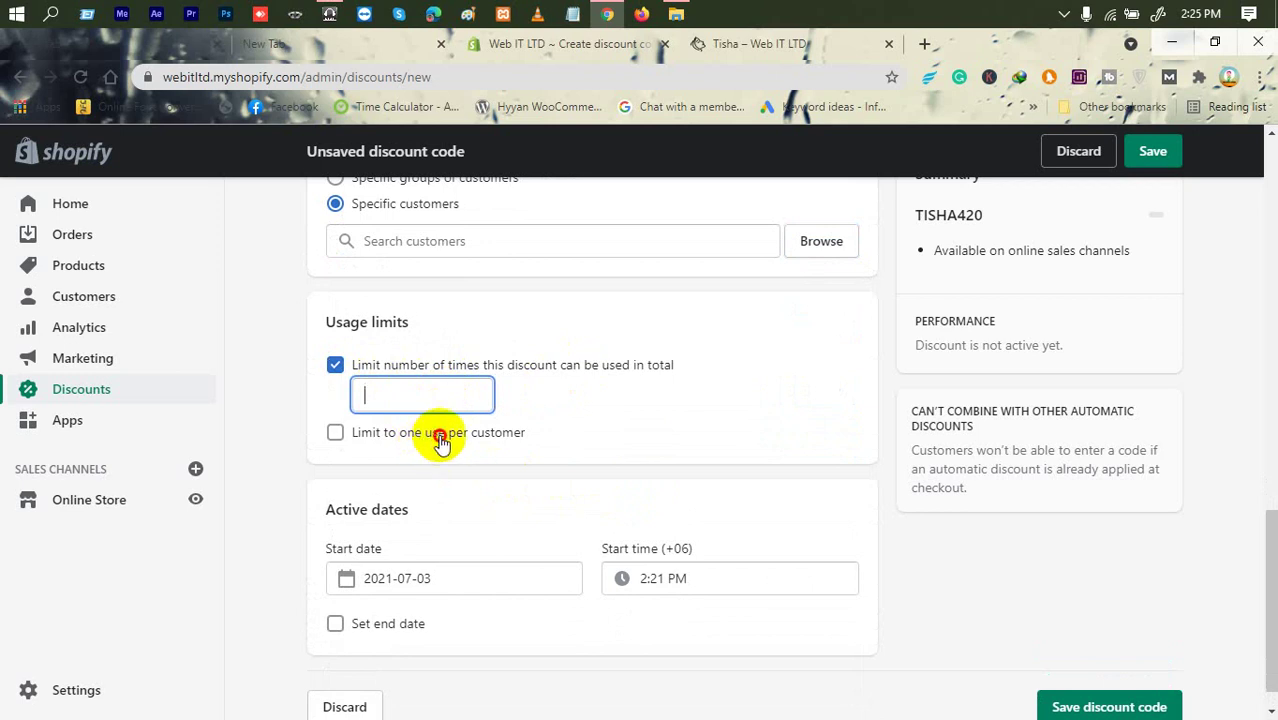
left_click(432, 438)
left_click(440, 366)
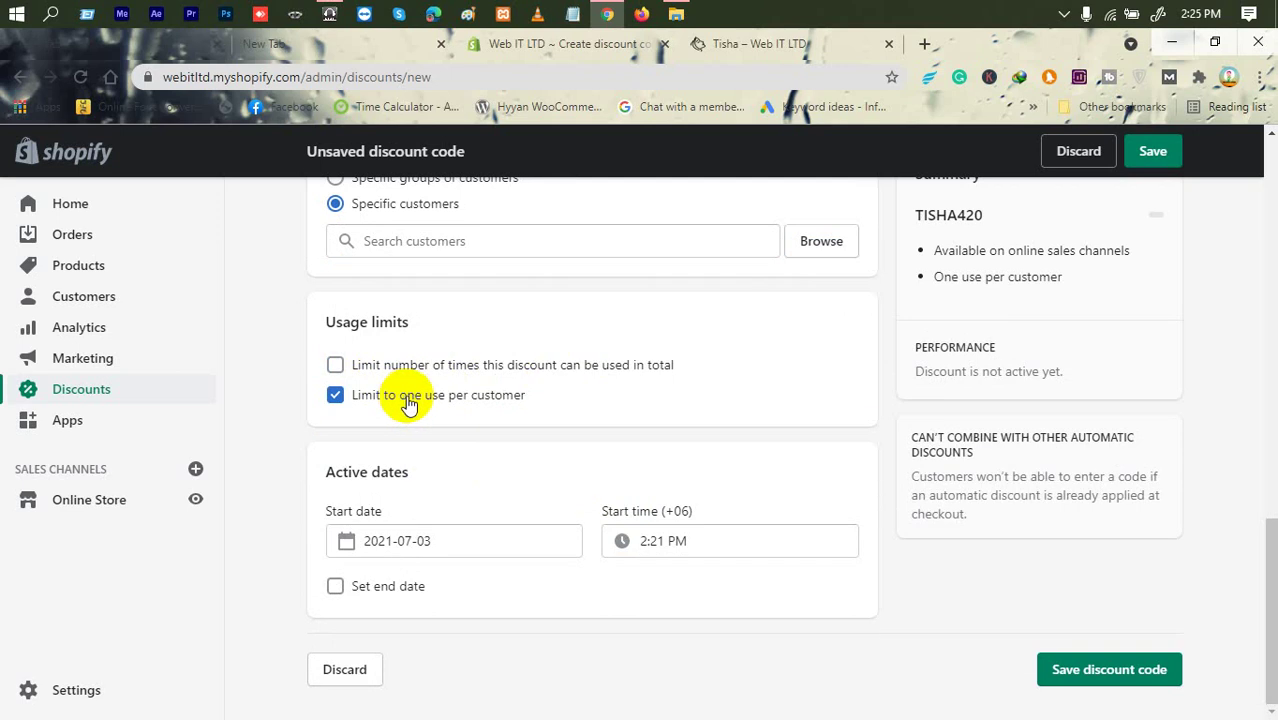
left_click(413, 401)
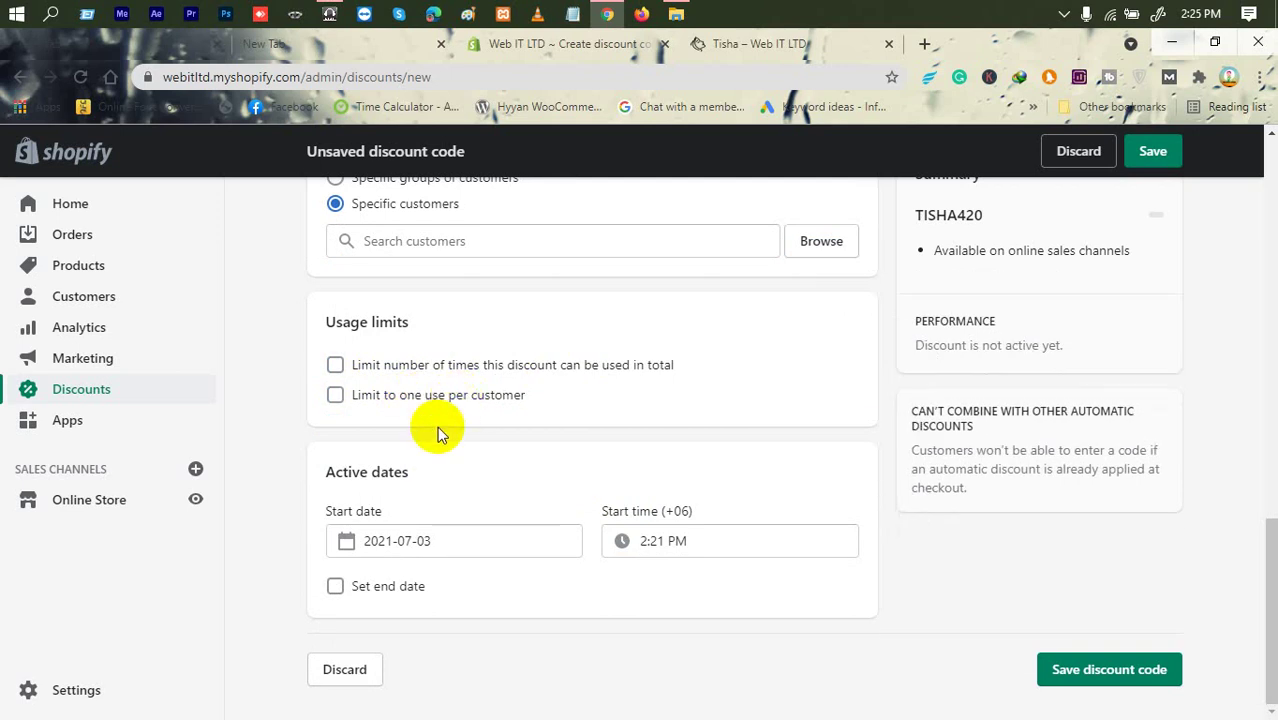
Set the discount's active dates to start on 2021-07-05 at 9:00 AM.
left_click(400, 540)
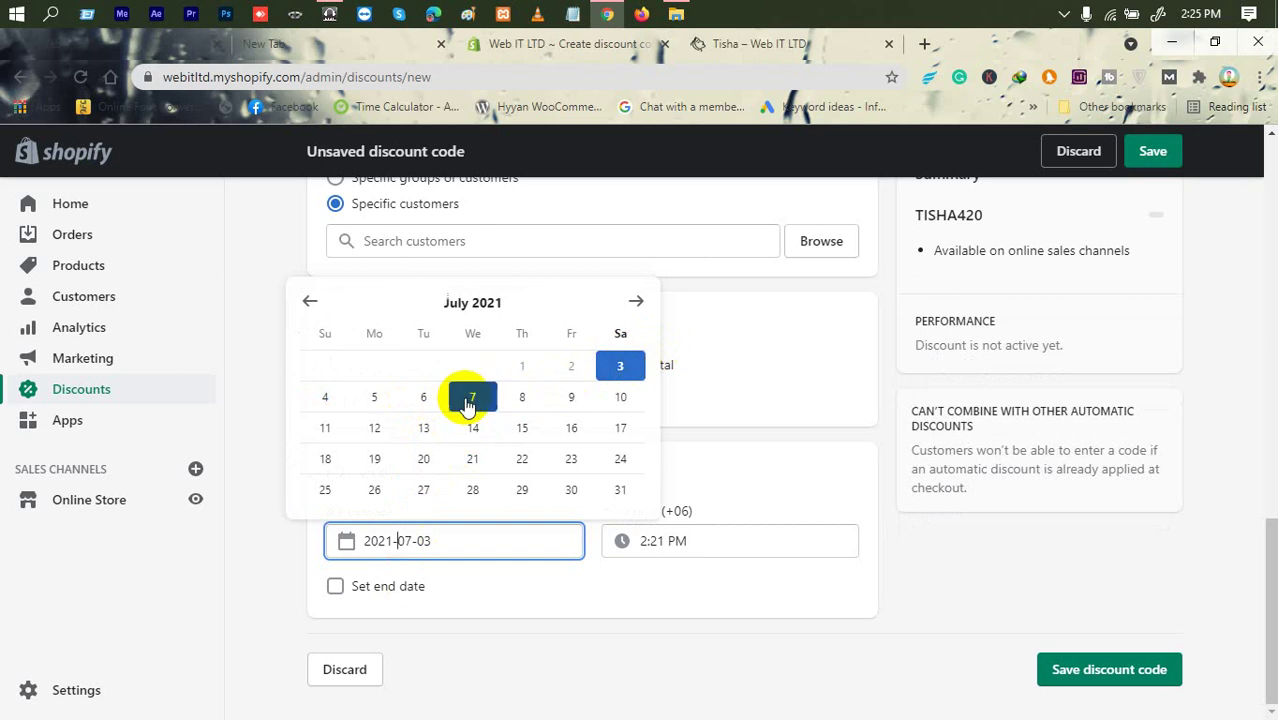
left_click(378, 400)
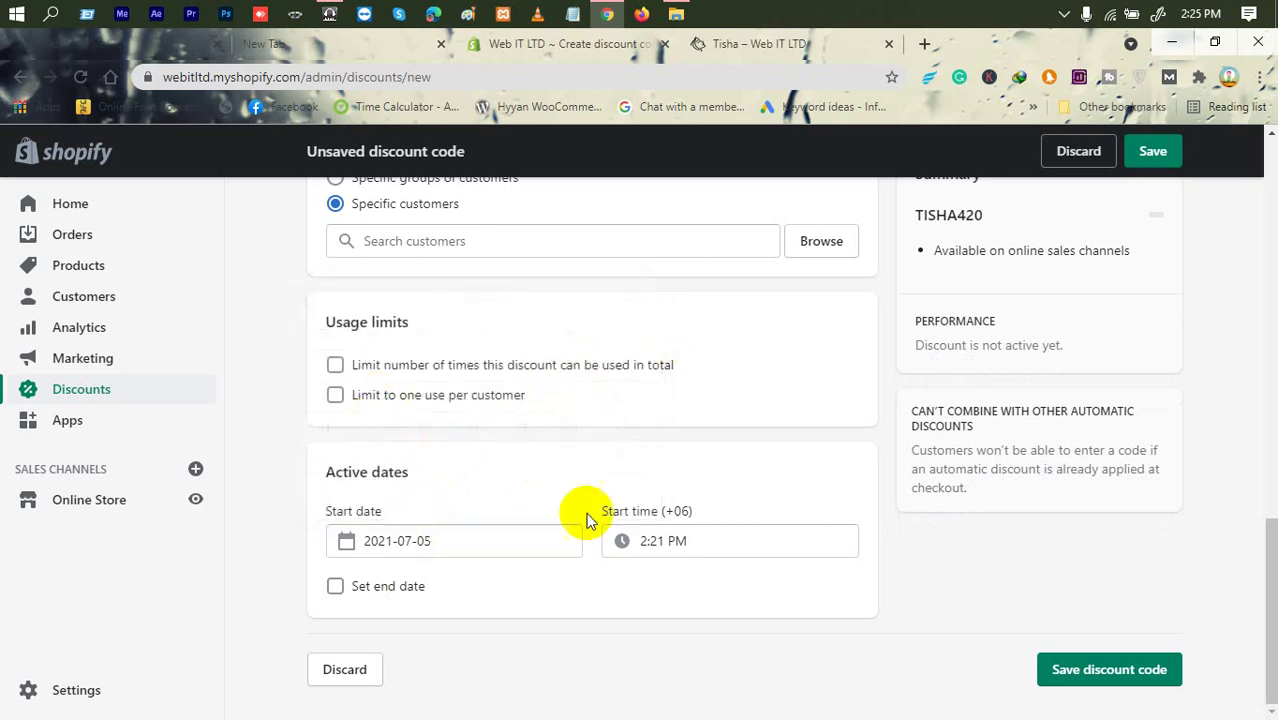
left_click(660, 542)
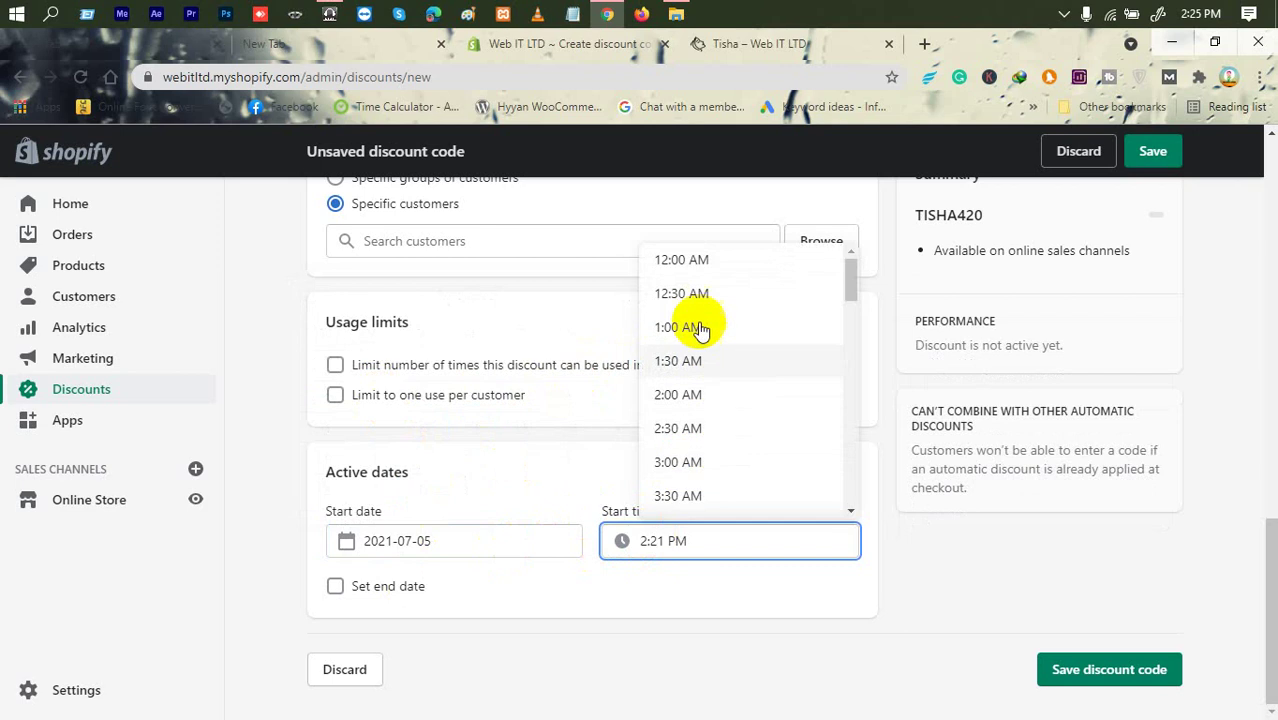
scroll(705, 342, "up", 3)
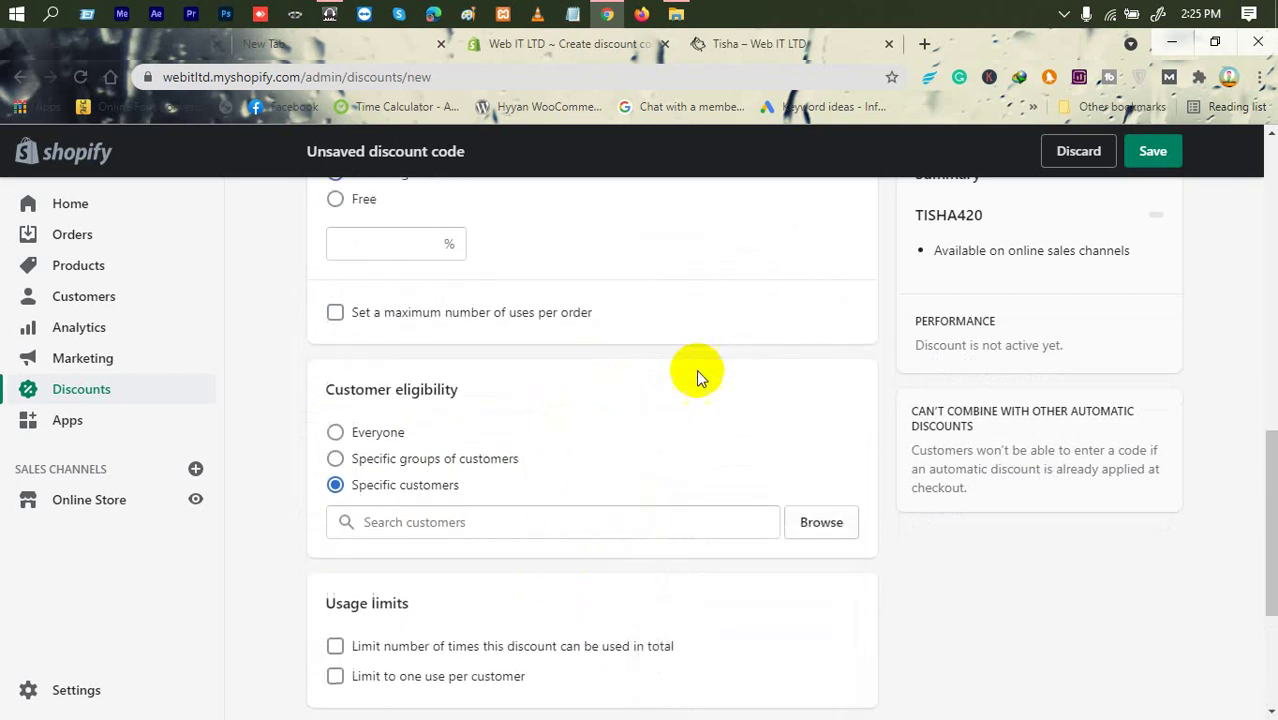
scroll(690, 400, "down", 2)
scroll(670, 447, "down", 1)
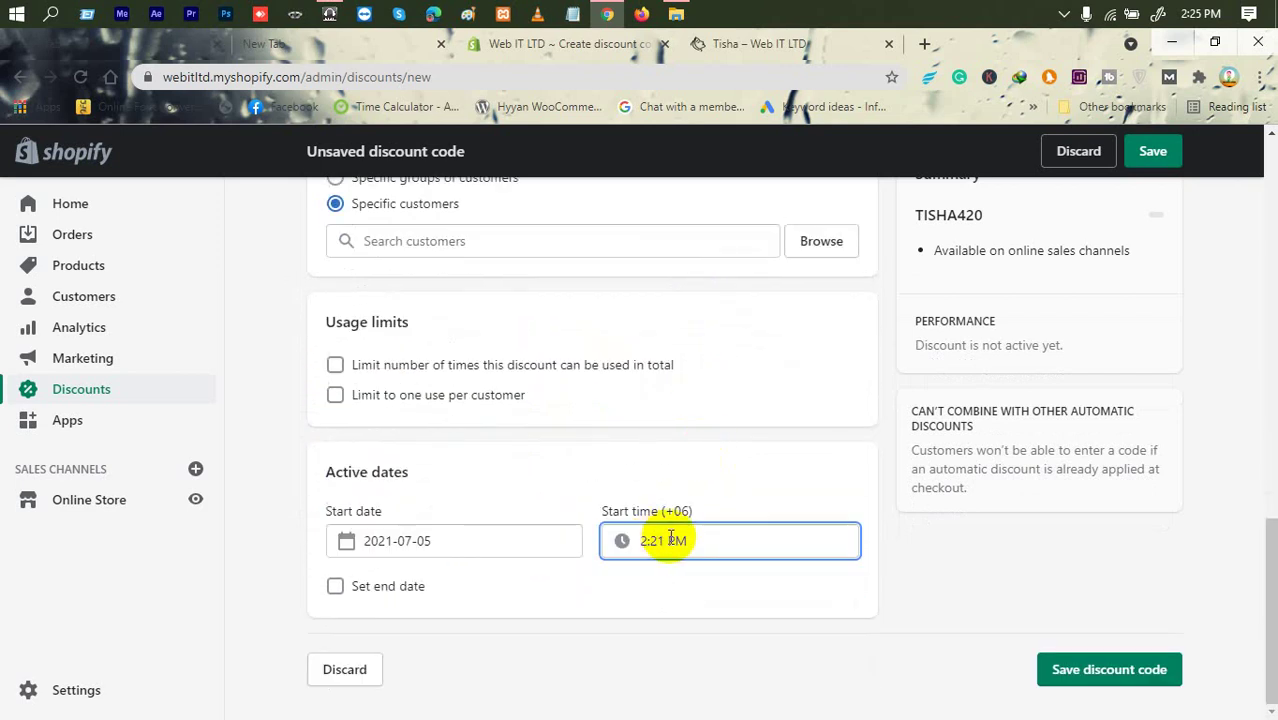
left_click(613, 538)
scroll(710, 460, "down", 3)
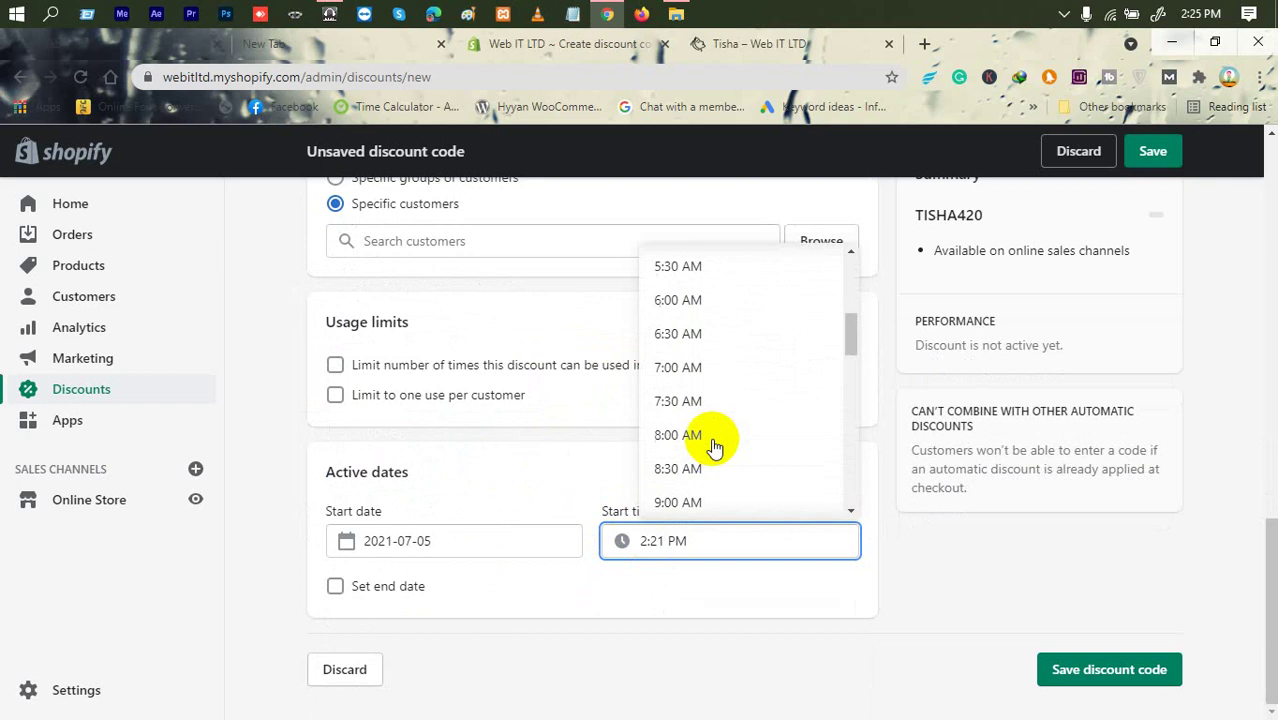
left_click(641, 489)
Try an end date of 2021-07-20 for the discount, then turn the end date off again.
left_click(386, 598)
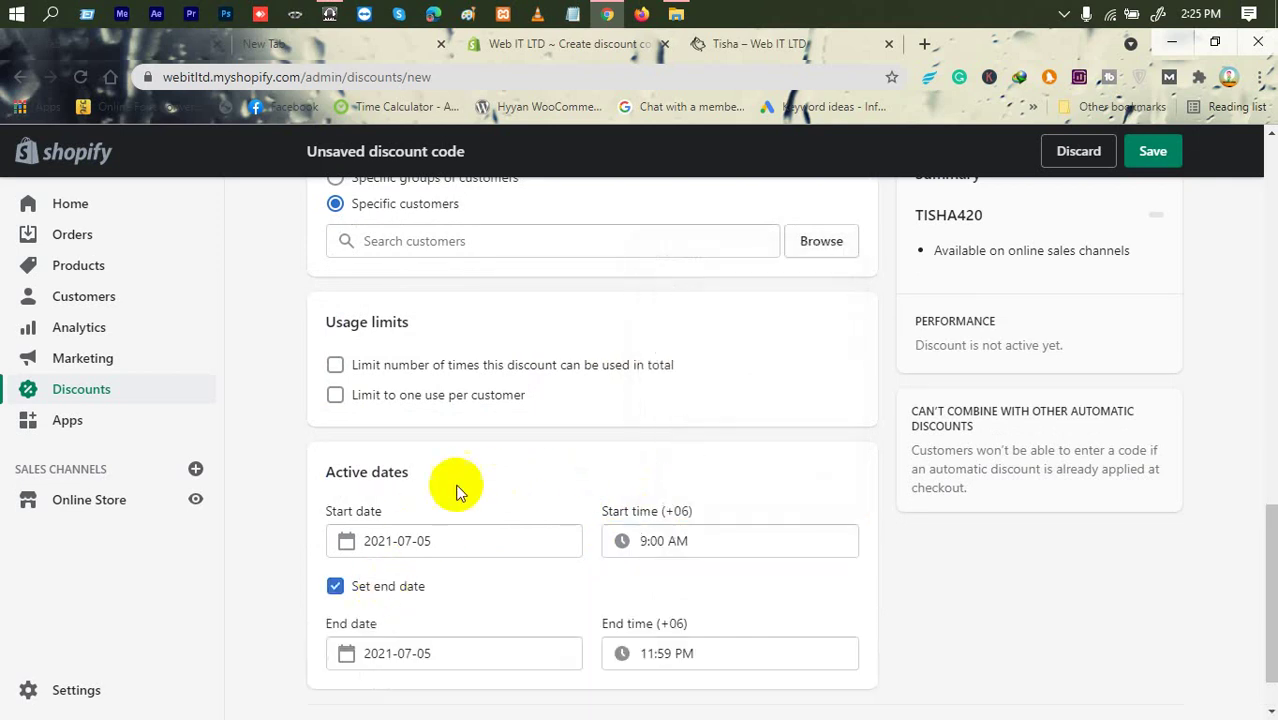
scroll(420, 530, "down", 1)
left_click(398, 583)
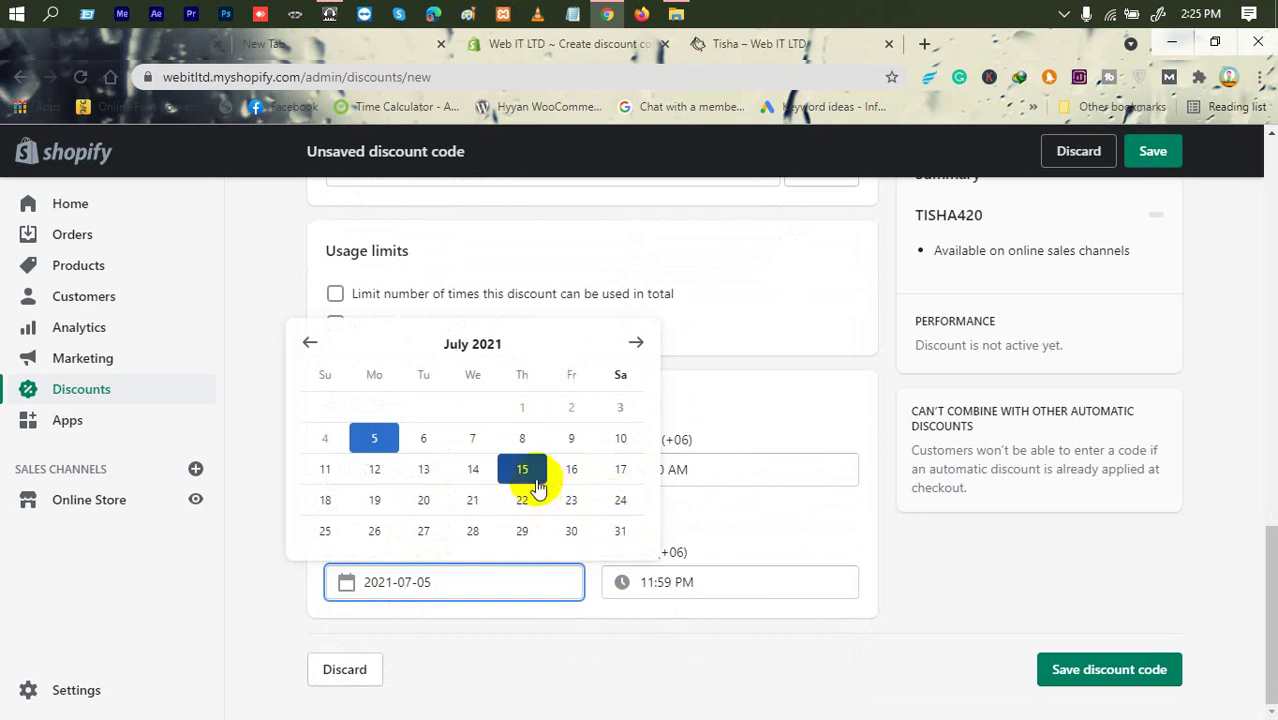
left_click(432, 509)
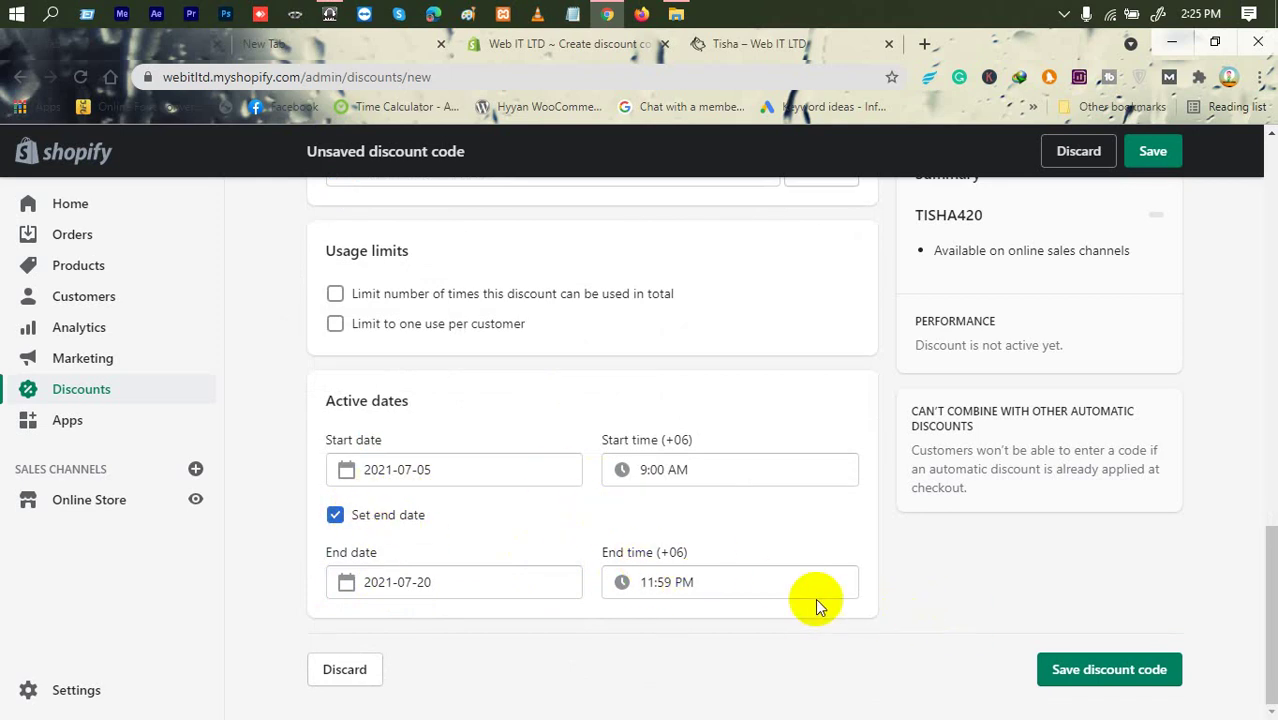
left_click(378, 518)
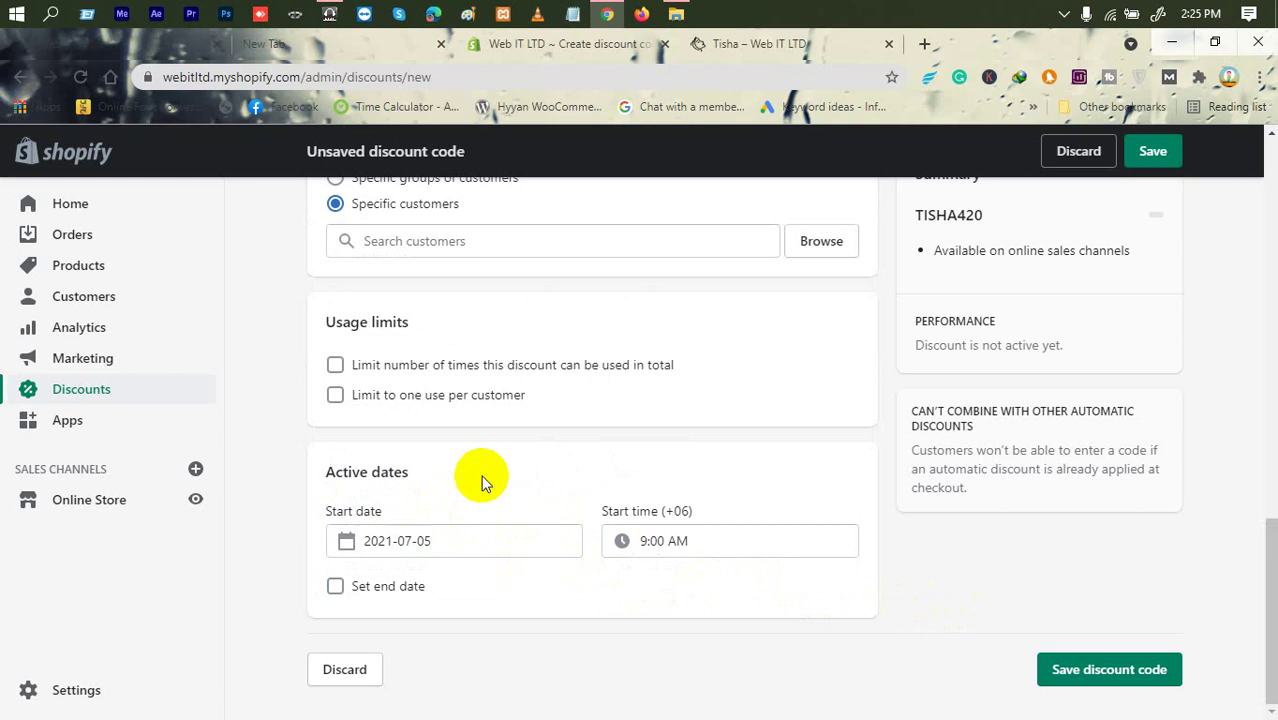
Set the start date to 2021-07-03 and look through the start times offered for that day without choosing another.
left_click(390, 541)
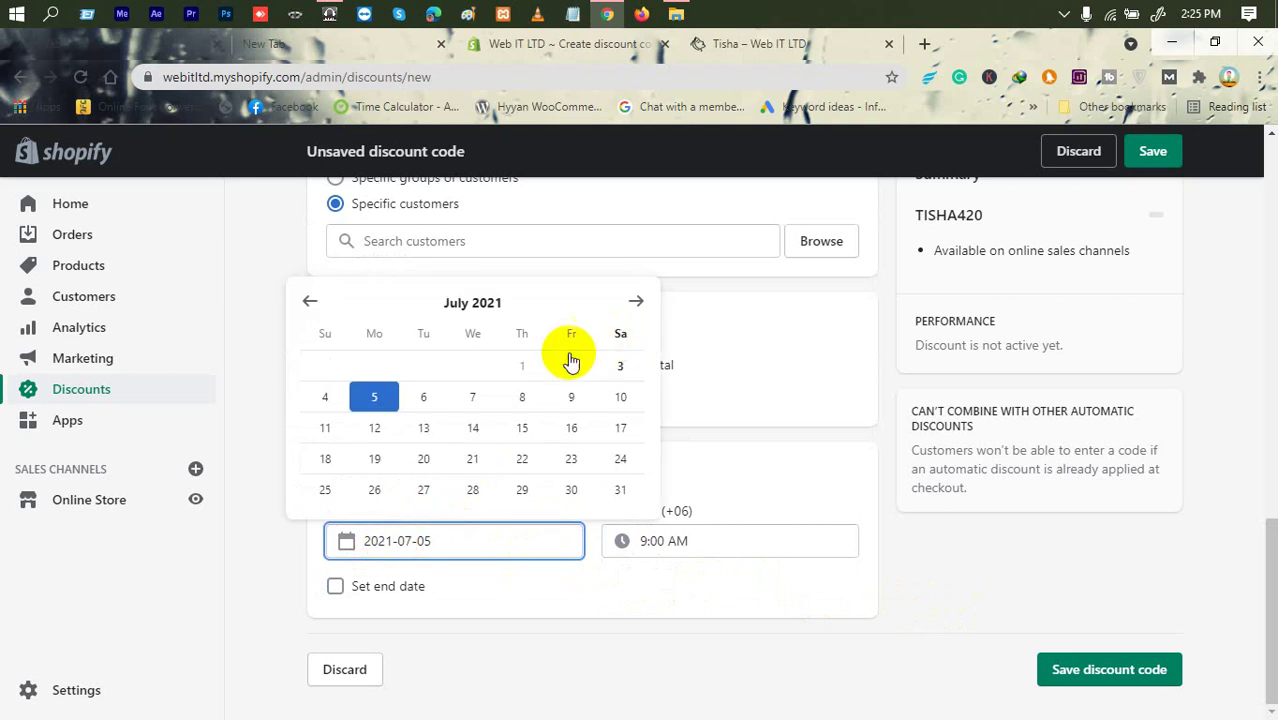
left_click(615, 368)
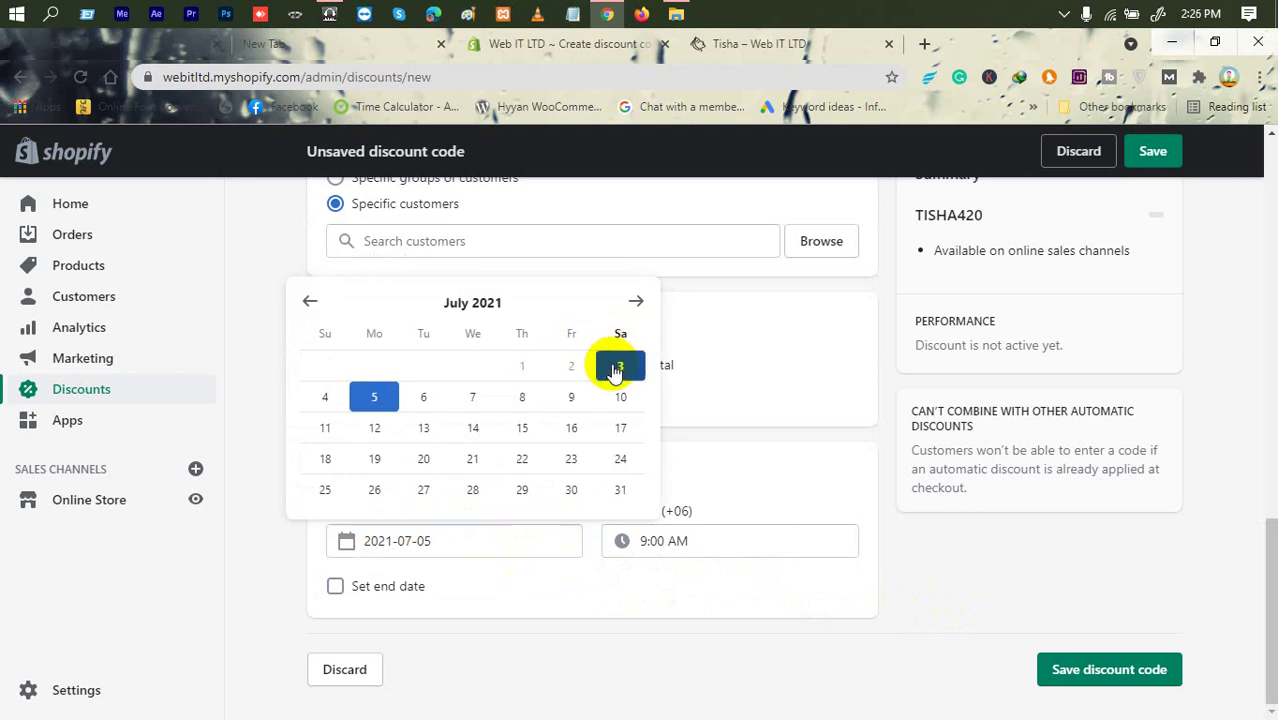
left_click(628, 540)
scroll(719, 286, "up", 8)
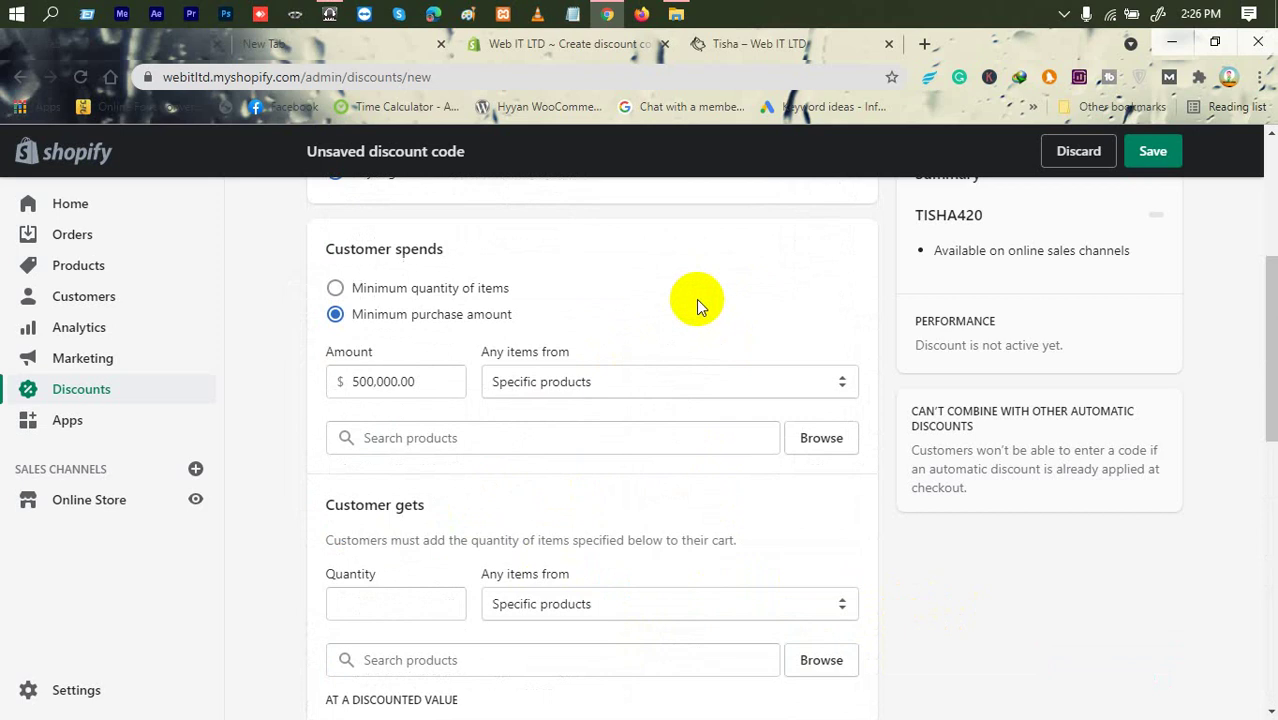
scroll(696, 299, "down", 8)
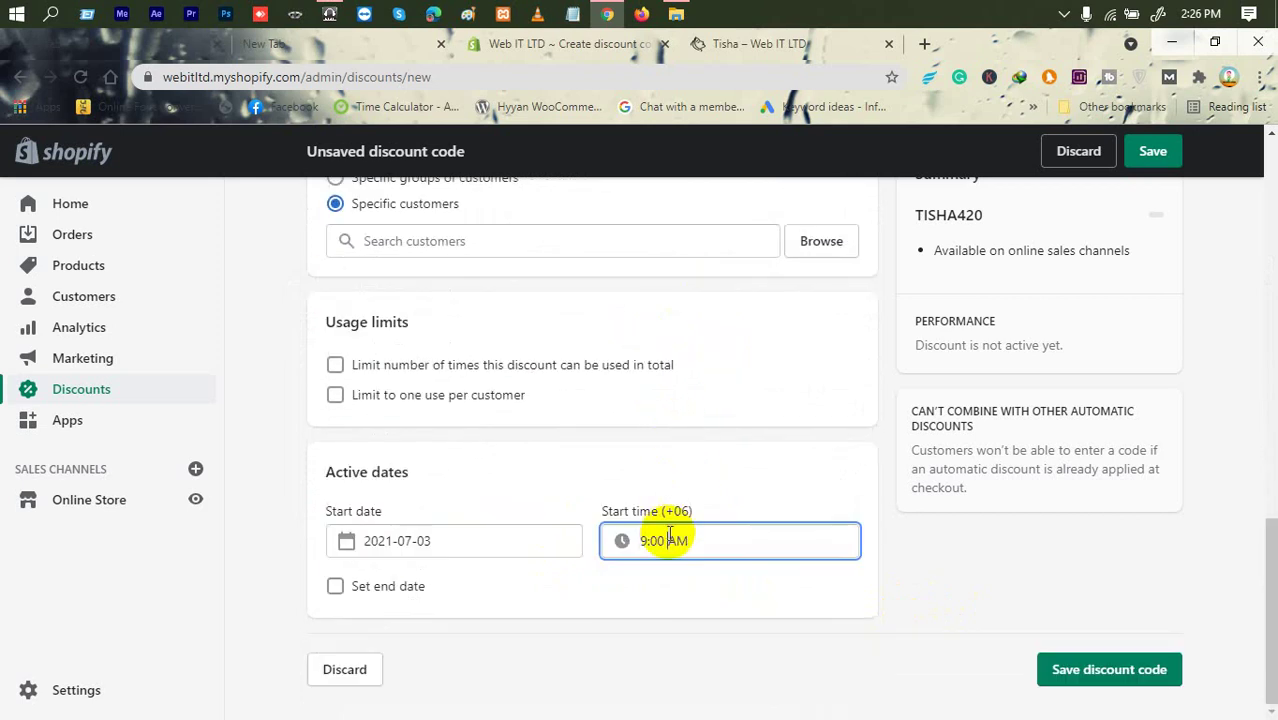
left_click(633, 543)
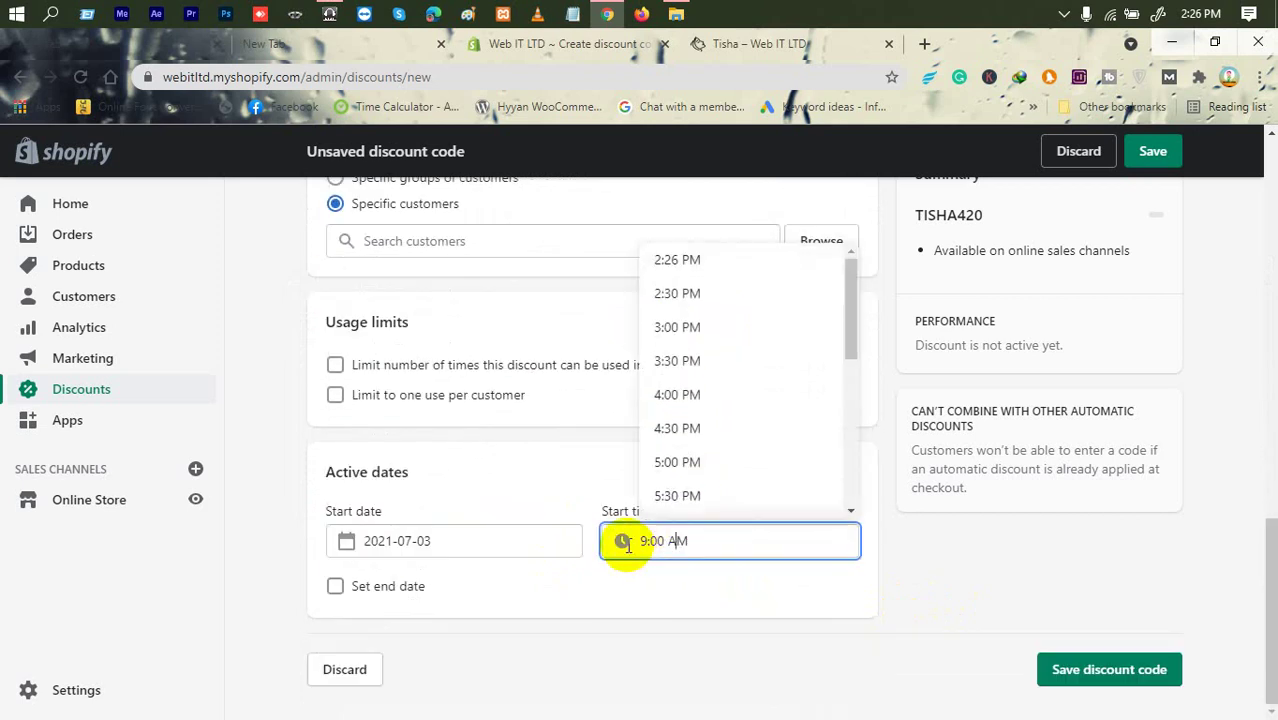
scroll(499, 508, "up", 1)
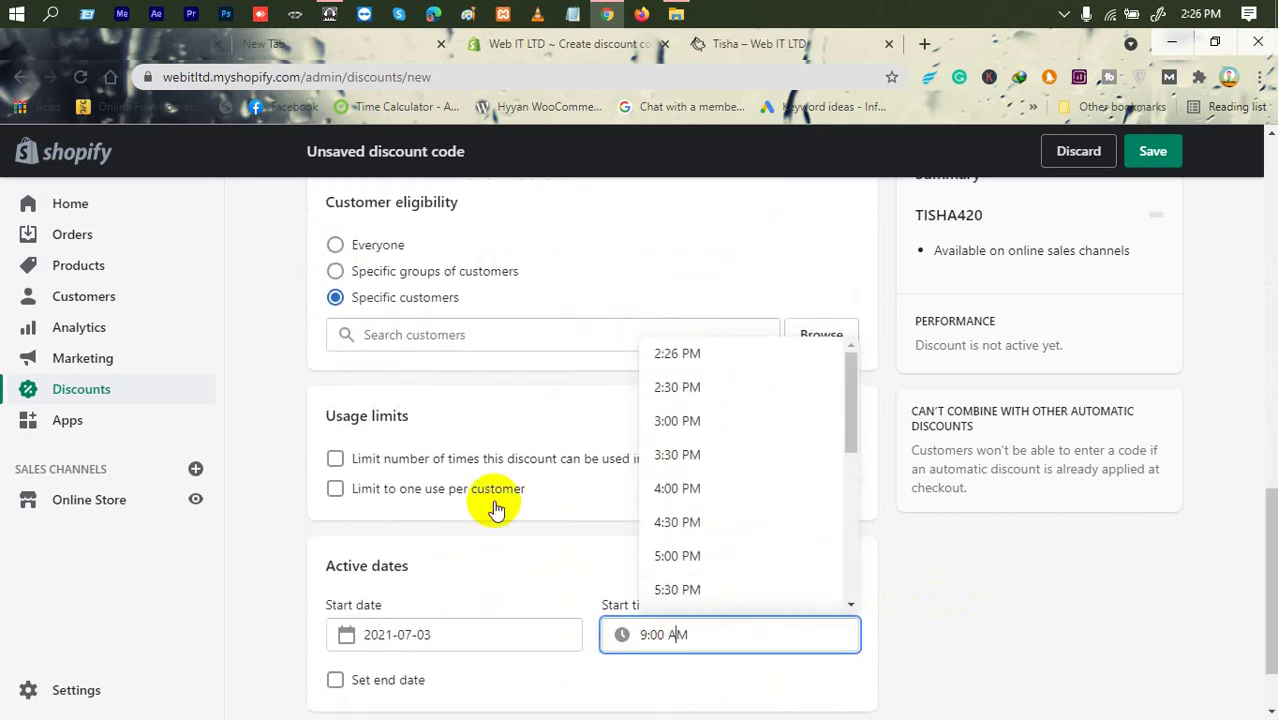
scroll(499, 525, "down", 1)
left_click(517, 577)
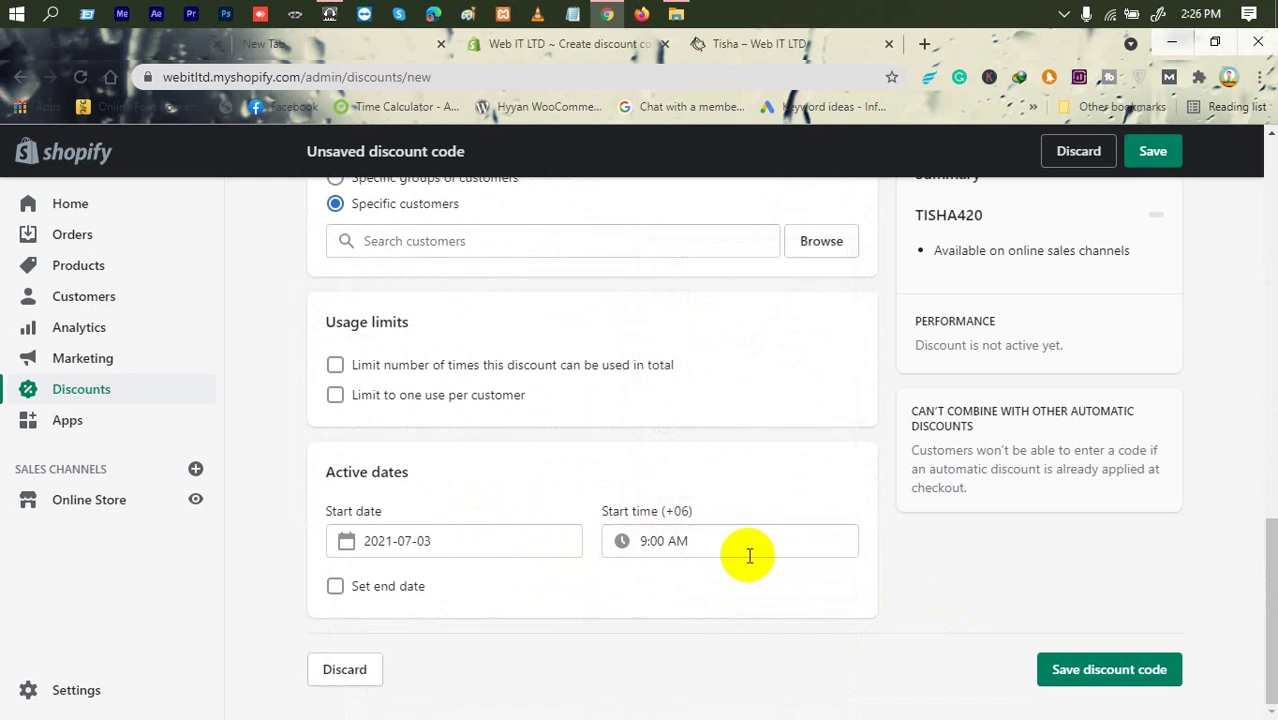
Try to save discount code TISHA420, then check the product and quantity fields in the customer spends and customer gets sections.
scroll(746, 557, "up", 10)
scroll(742, 554, "up", 2)
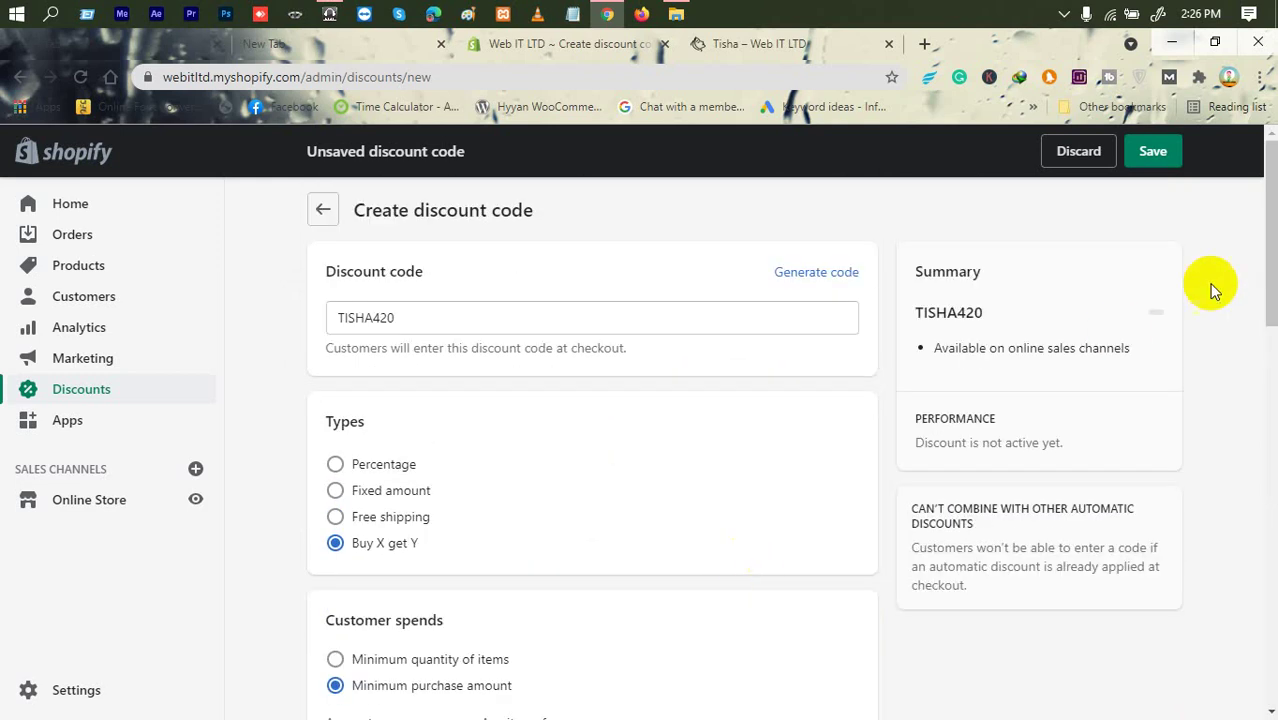
left_click_drag(485, 314, 200, 305)
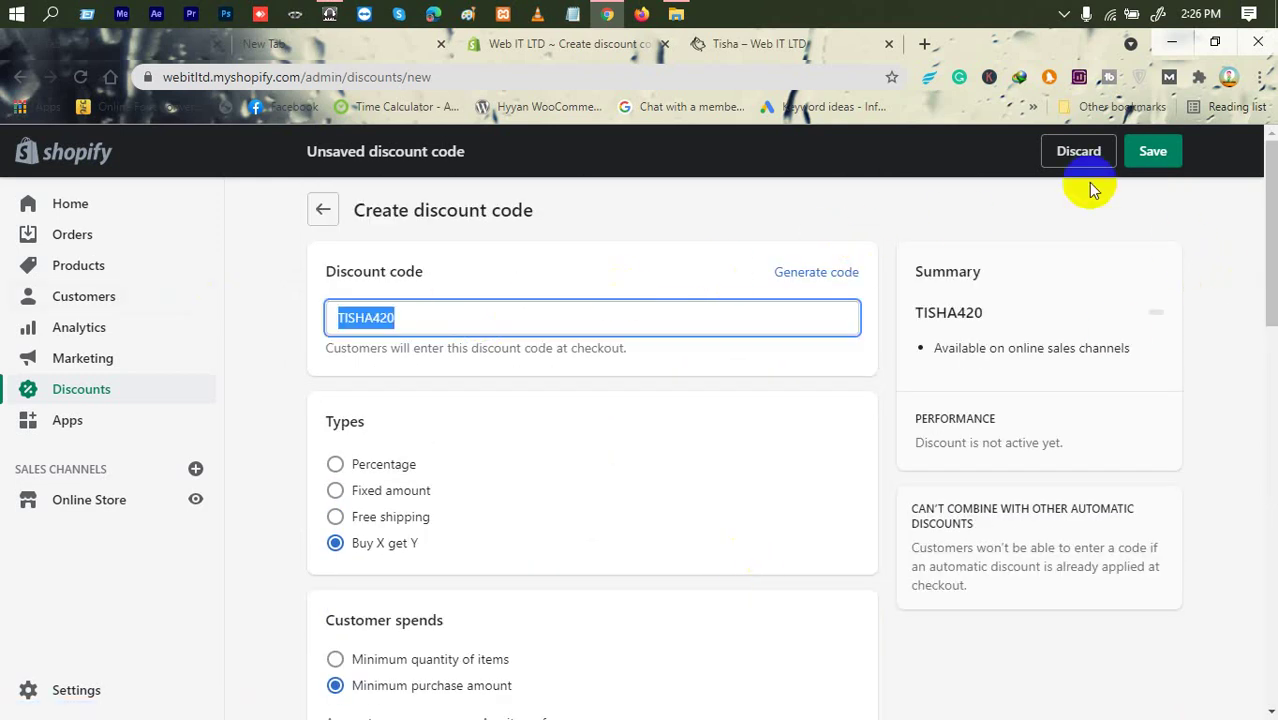
left_click(1158, 156)
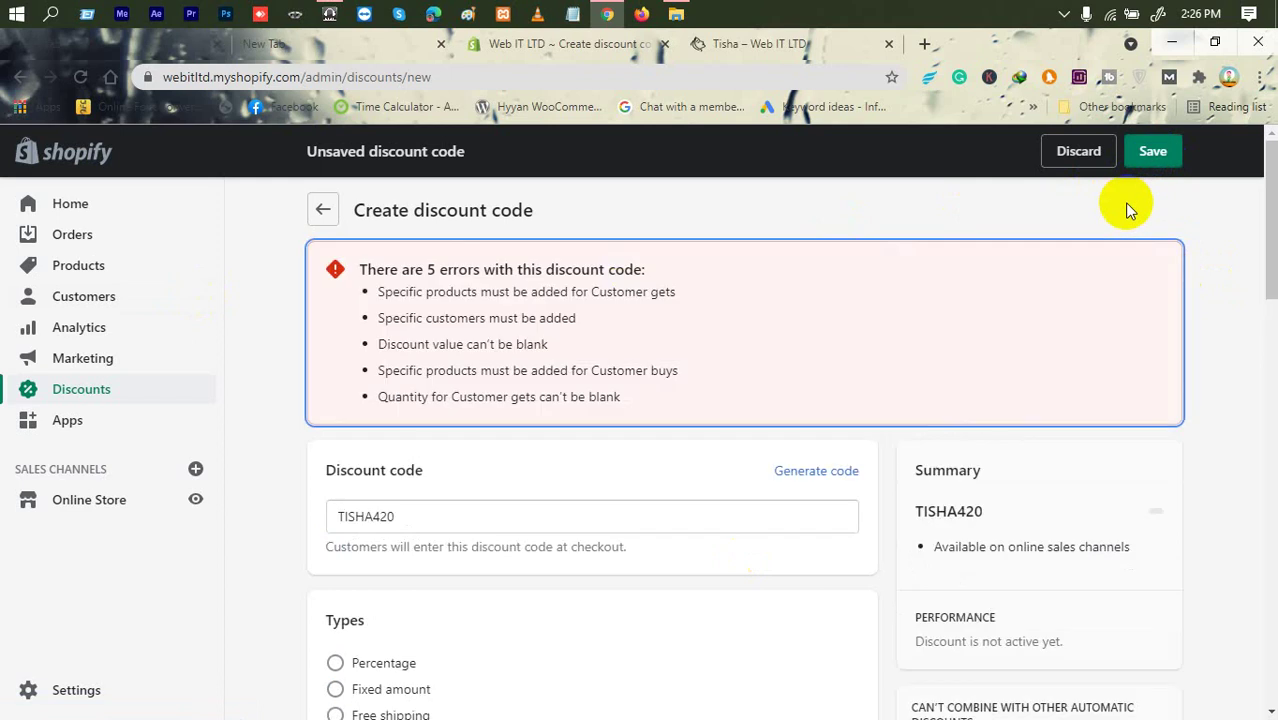
scroll(615, 334, "down", 7)
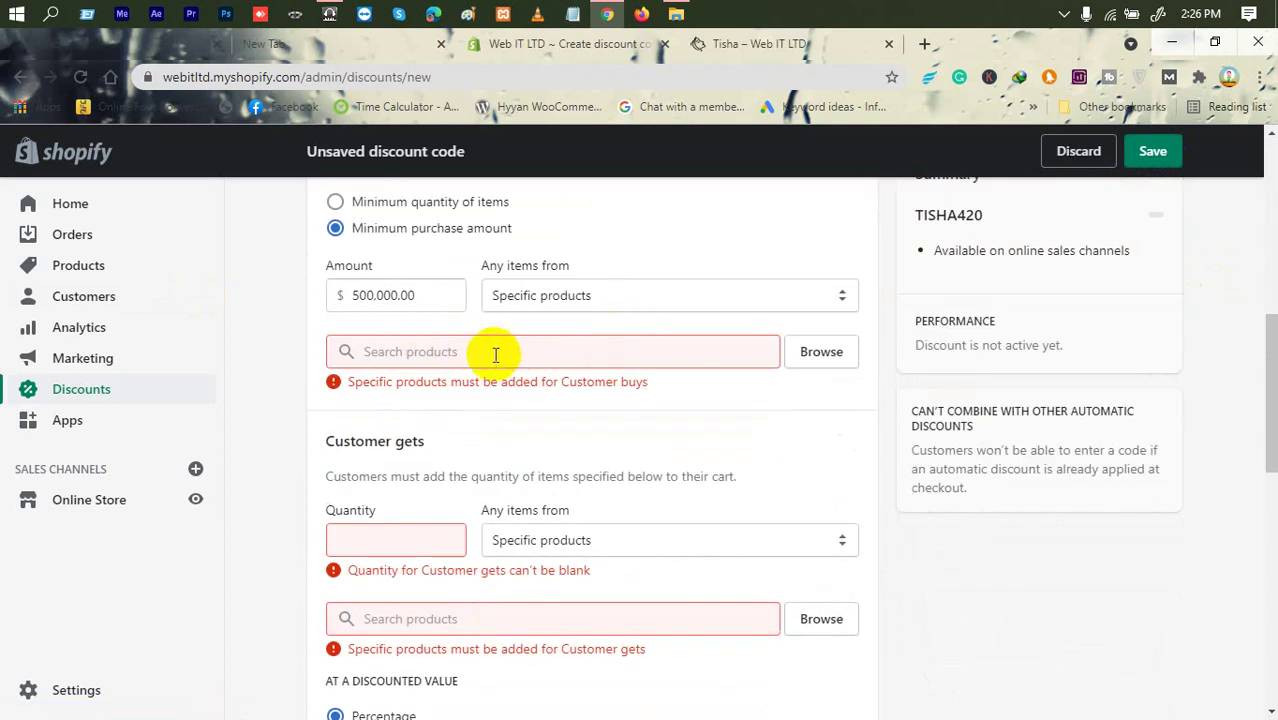
Switch the customer buys requirement to minimum quantity of items and try to save the discount code.
left_click(493, 350)
left_click(352, 202)
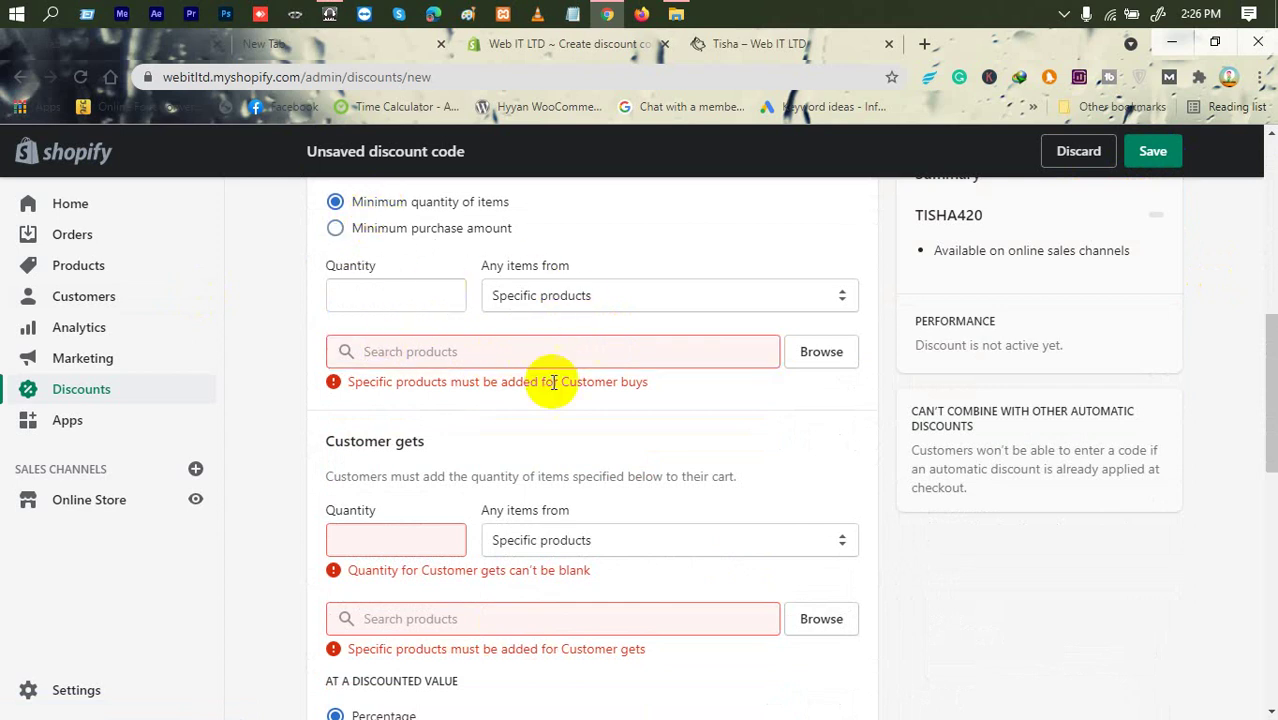
scroll(476, 440, "down", 2)
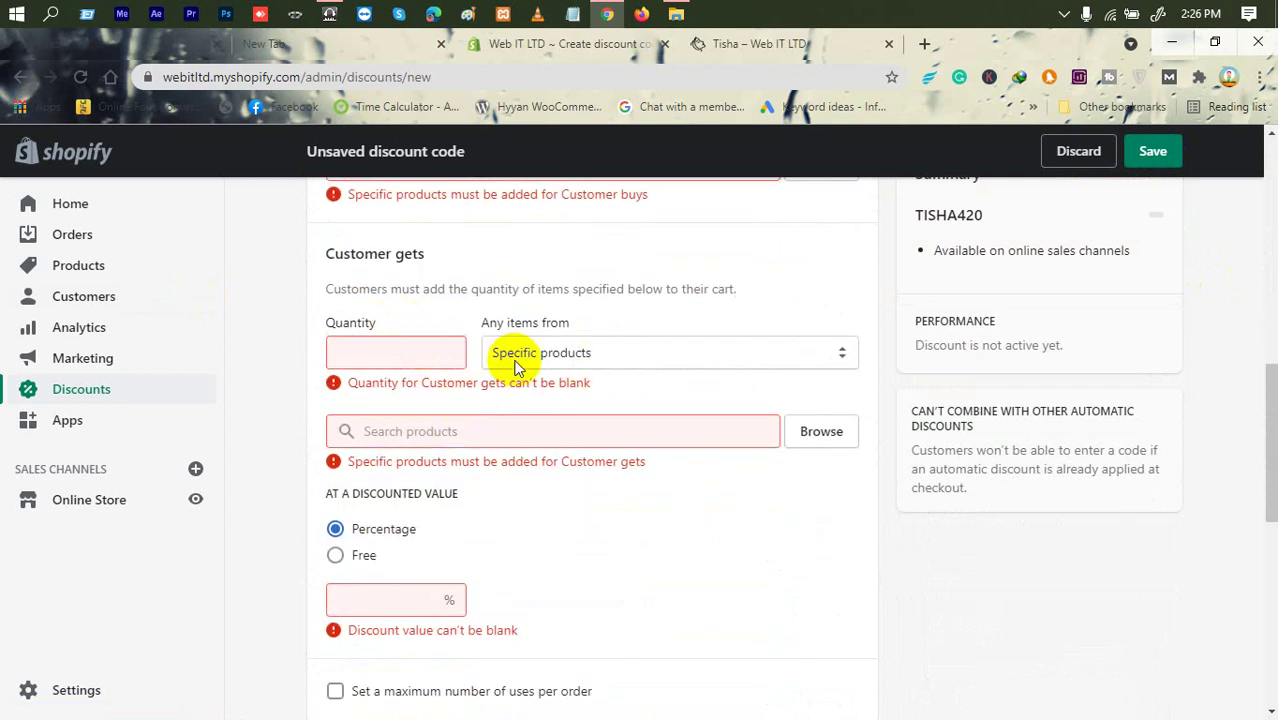
scroll(414, 448, "down", 3)
scroll(513, 485, "down", 4)
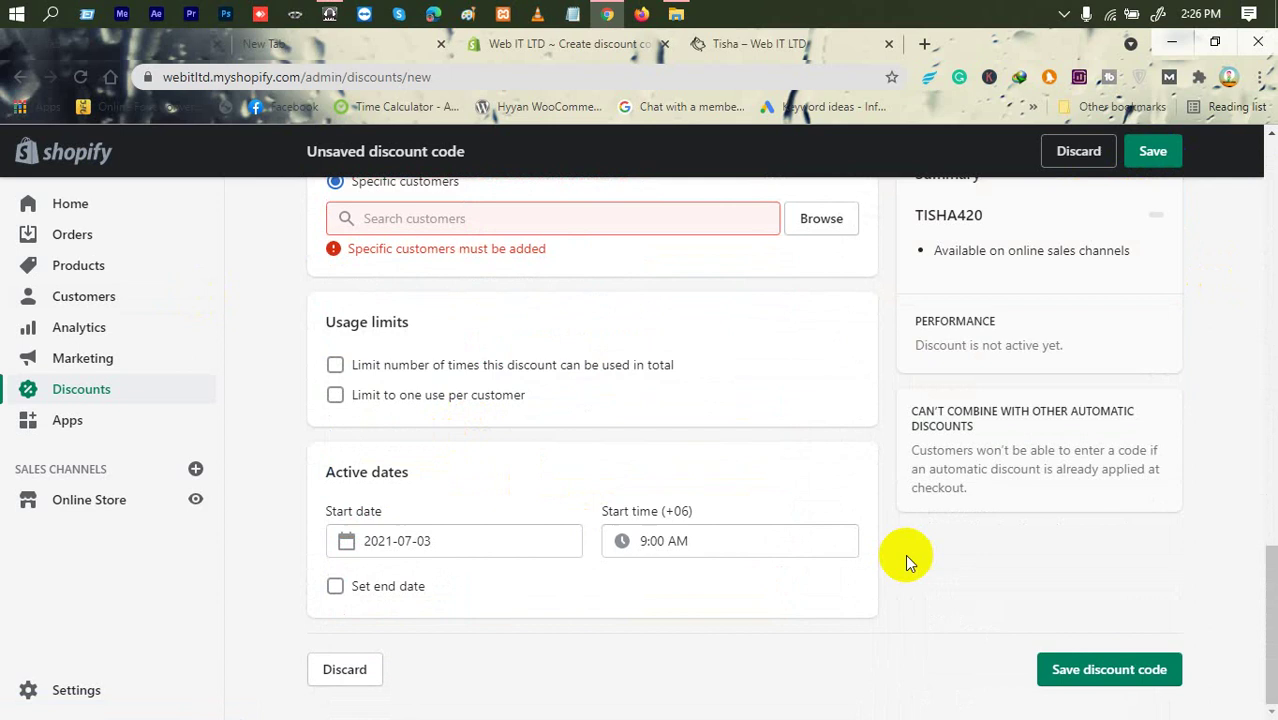
left_click(1092, 671)
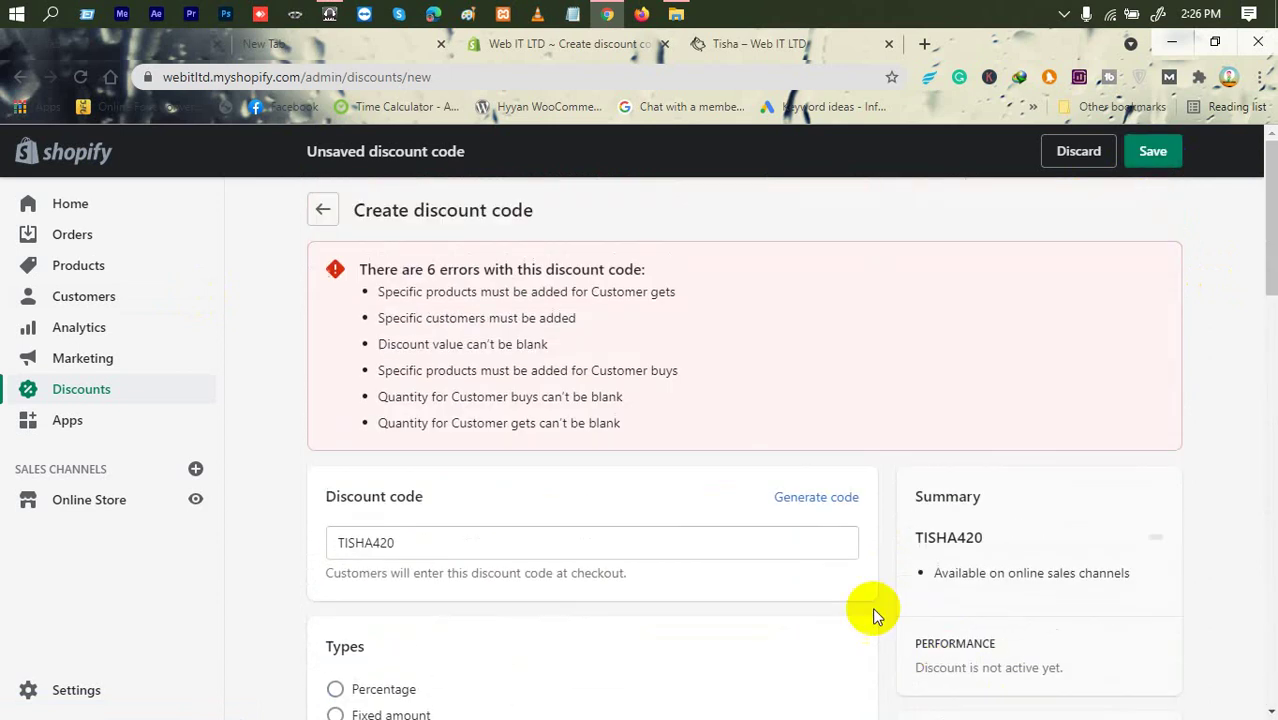
Try the minimum purchase amount requirement for customer buys, then return to minimum quantity of items.
scroll(554, 470, "down", 10)
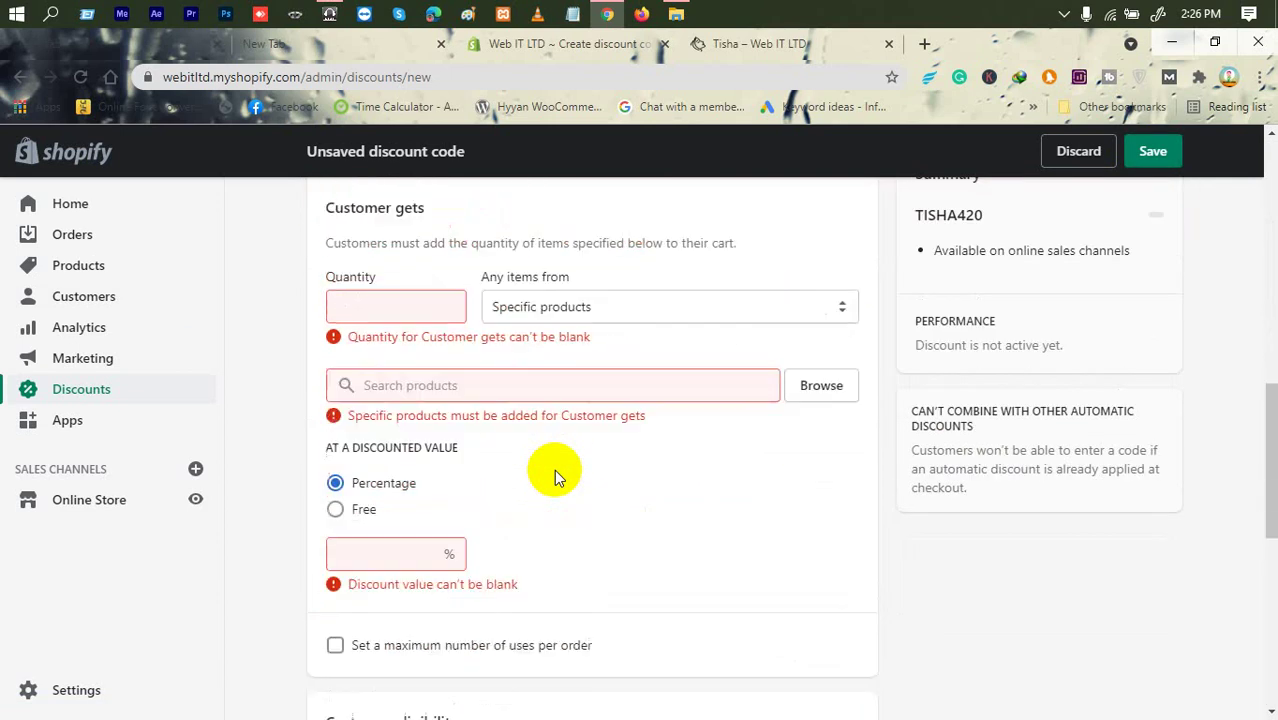
scroll(554, 470, "up", 3)
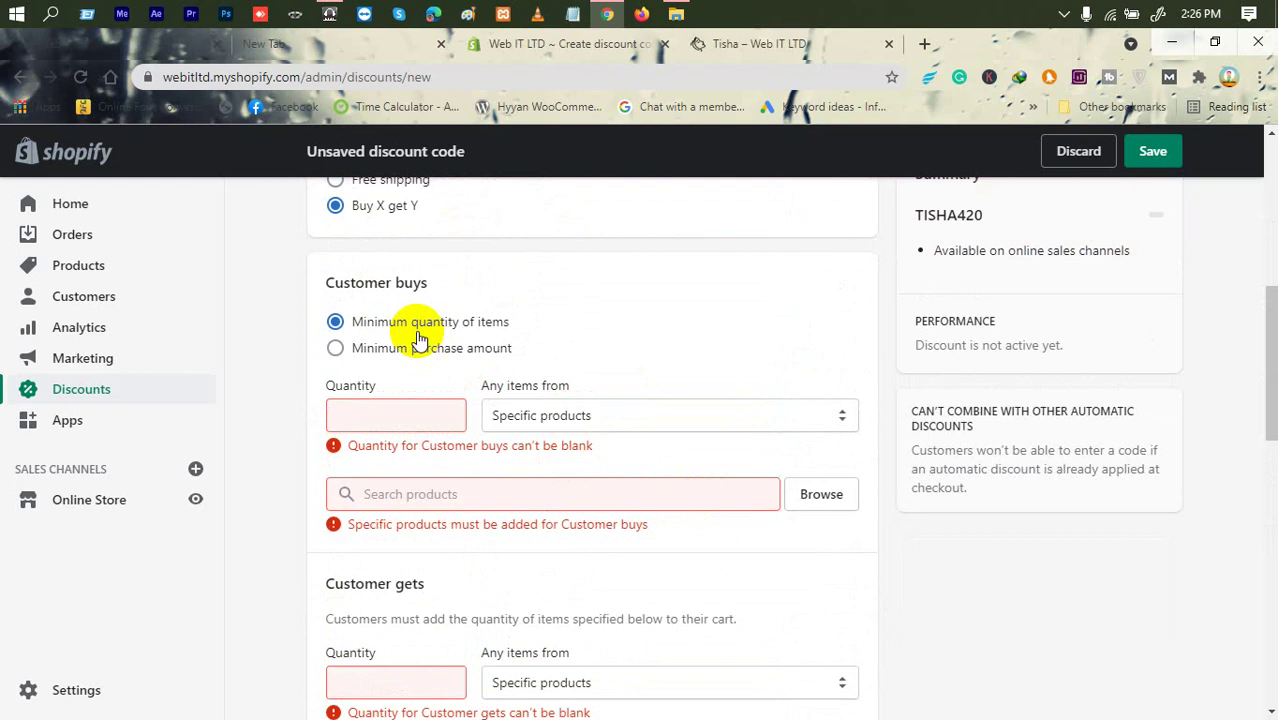
left_click(404, 348)
left_click(420, 322)
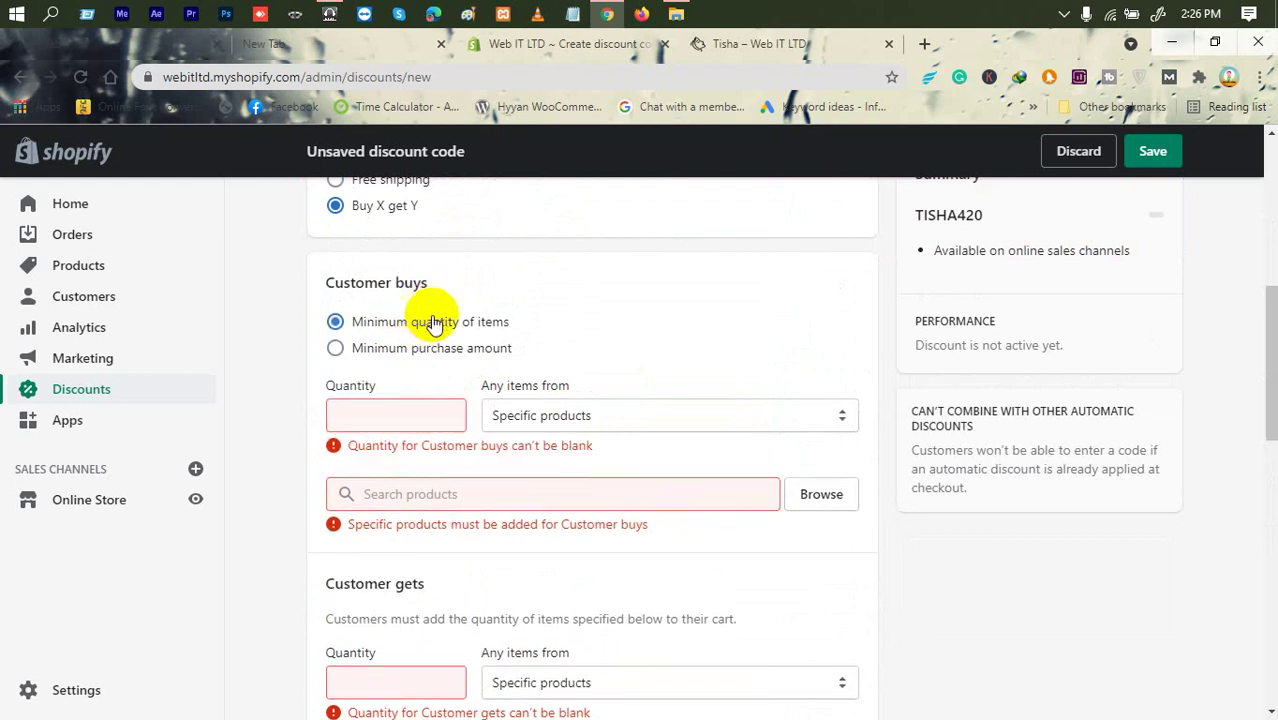
scroll(496, 300, "up", 3)
scroll(493, 303, "up", 2)
Select the discount code text TISHA420, then reload the discount creation page and discard its unsaved settings.
left_click(437, 352)
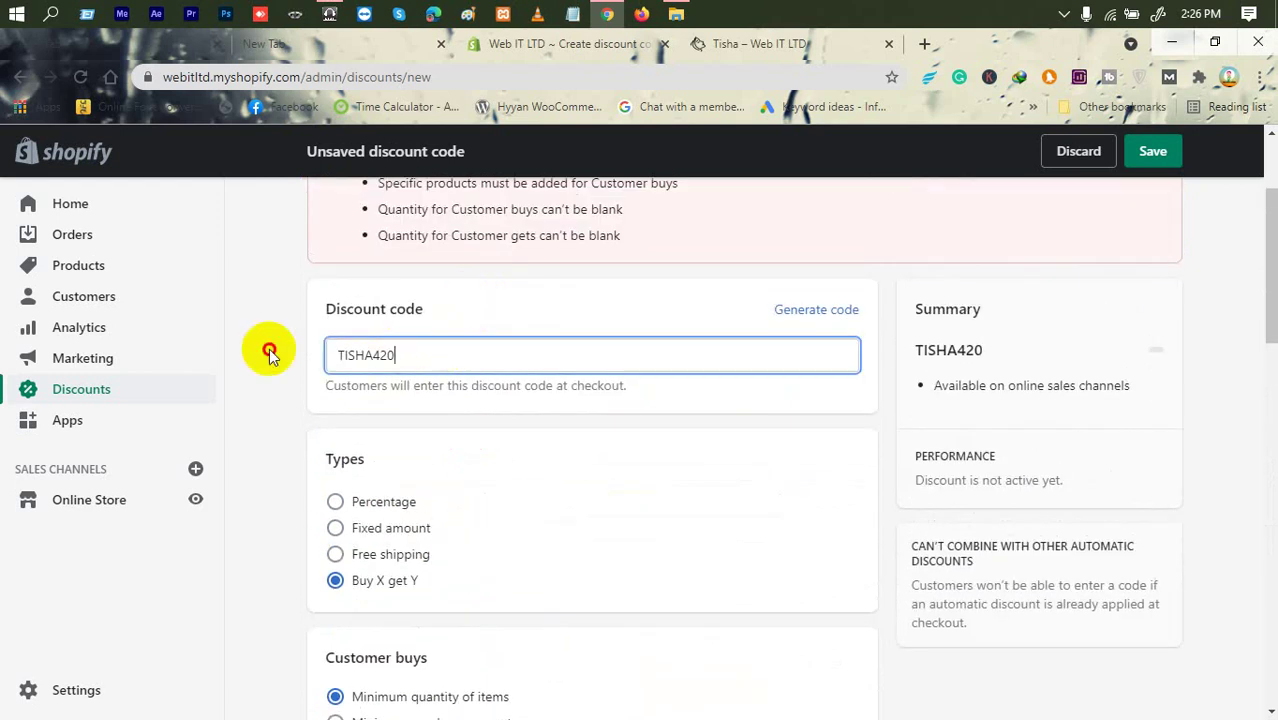
key("ctrl+a")
right_click(180, 320)
left_click(300, 254)
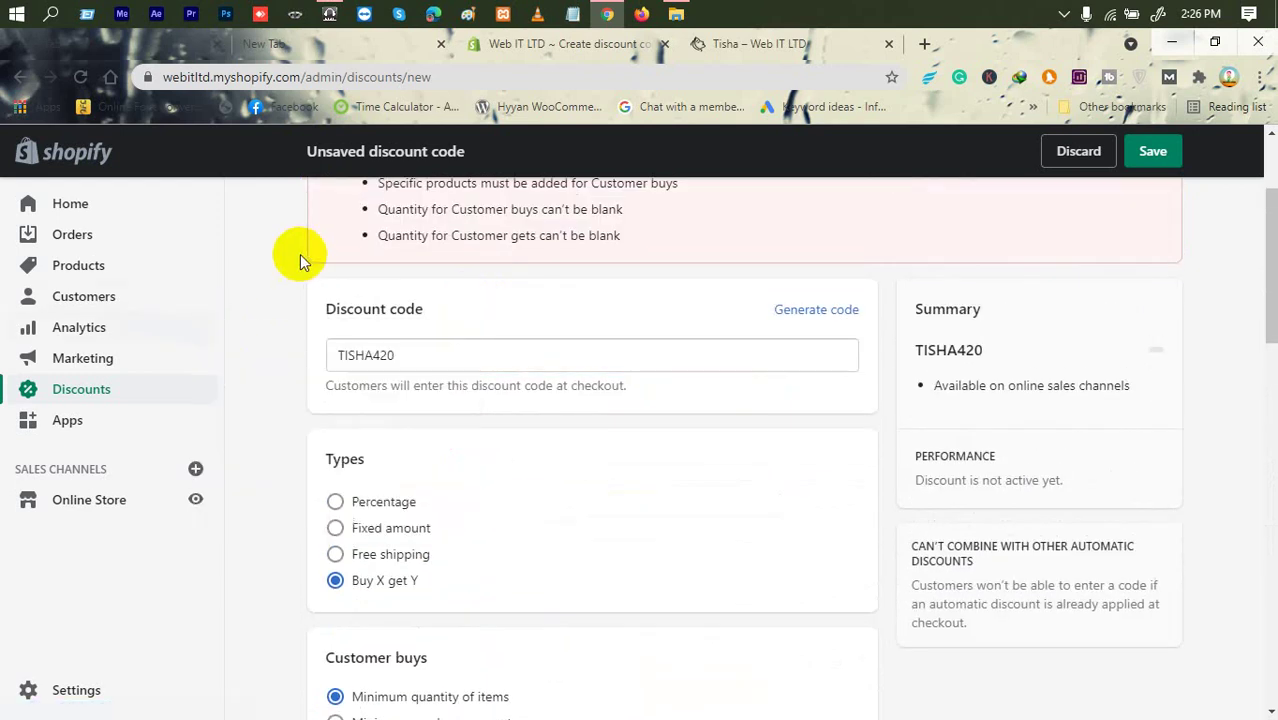
right_click(300, 254)
left_click(358, 314)
left_click(727, 183)
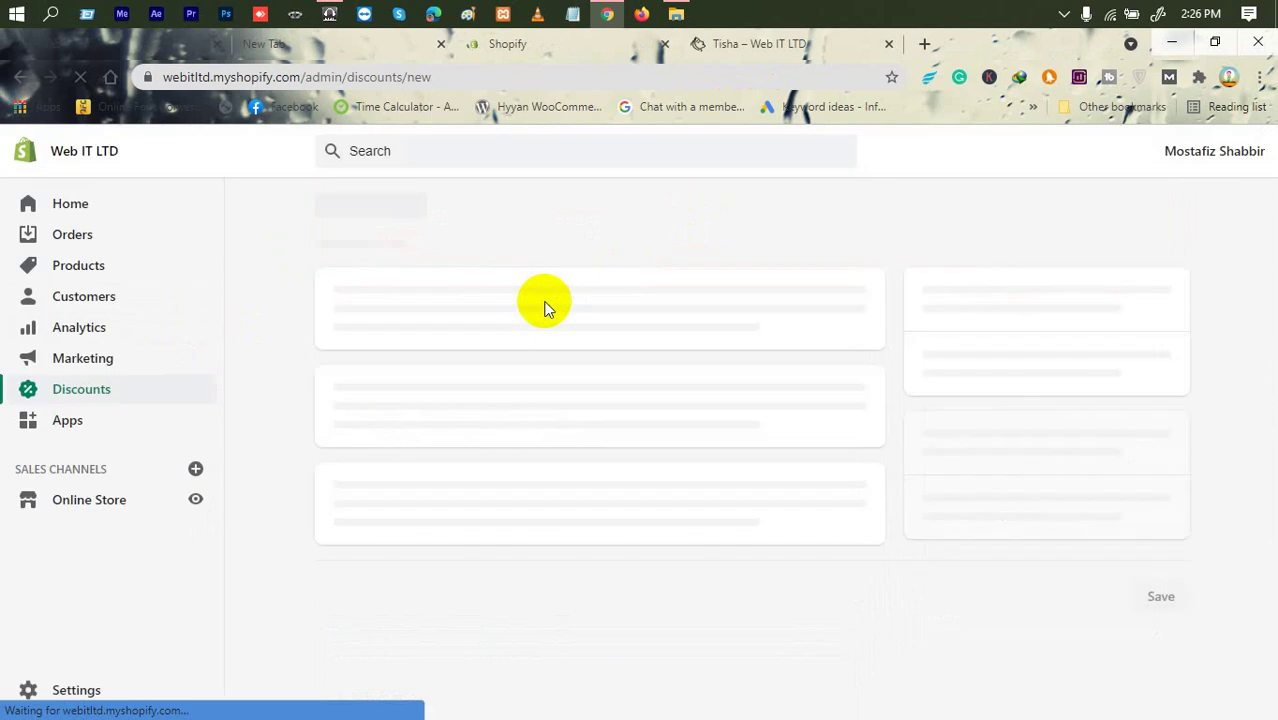
Enter TISHA420 as the discount code in the blank form.
scroll(544, 306, "down", 3)
scroll(418, 456, "up", 2)
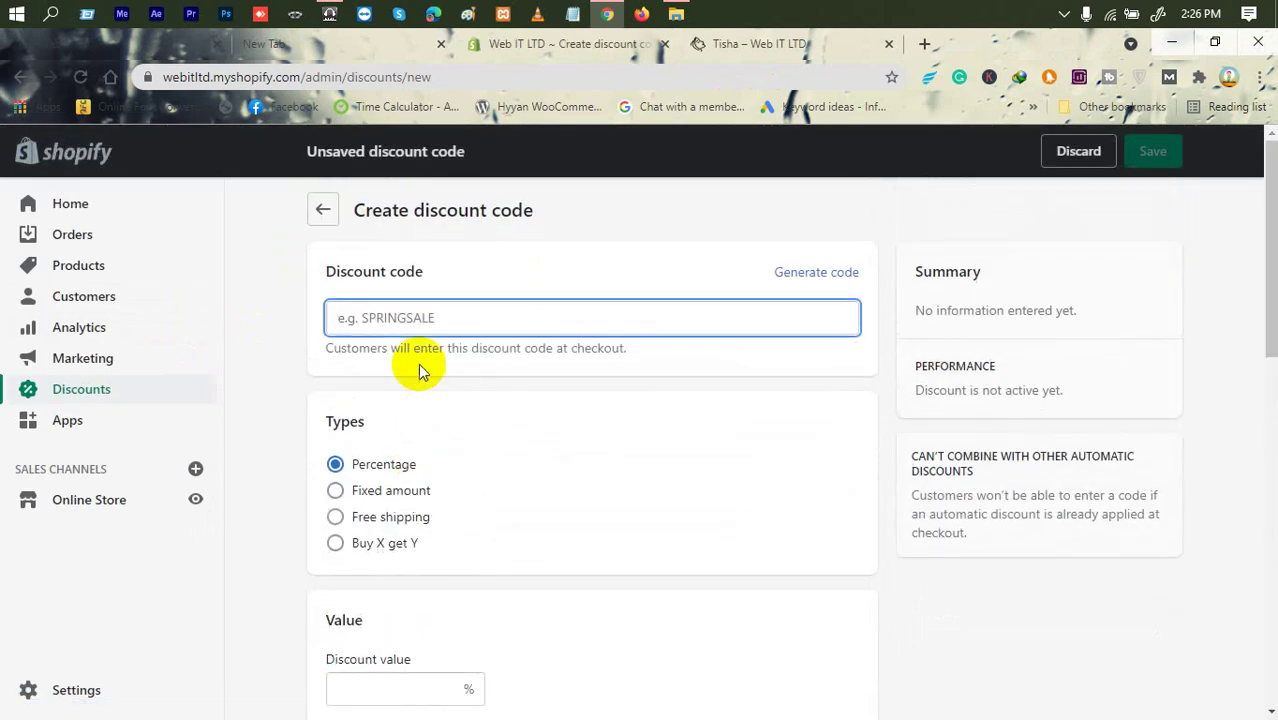
type("TISHA420")
Set the percentage discount value to 20% for all products and save the discount code.
scroll(436, 458, "down", 1)
scroll(436, 458, "down", 1)
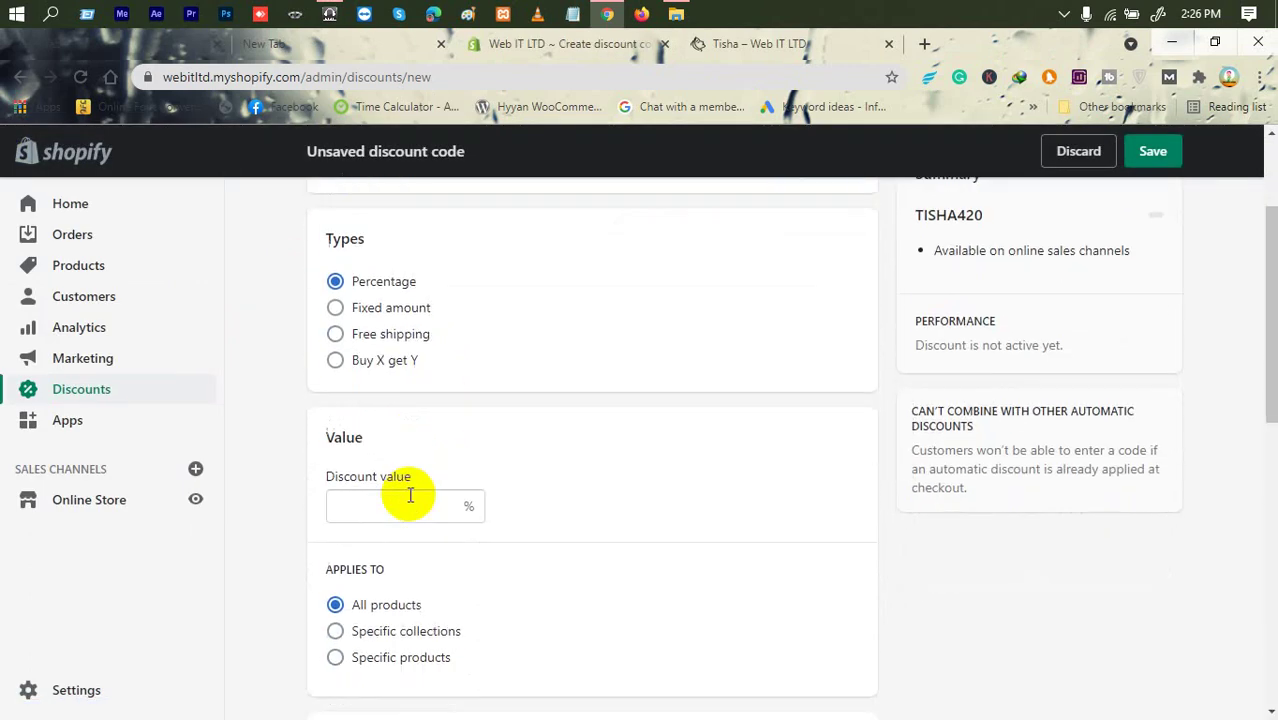
left_click(408, 493)
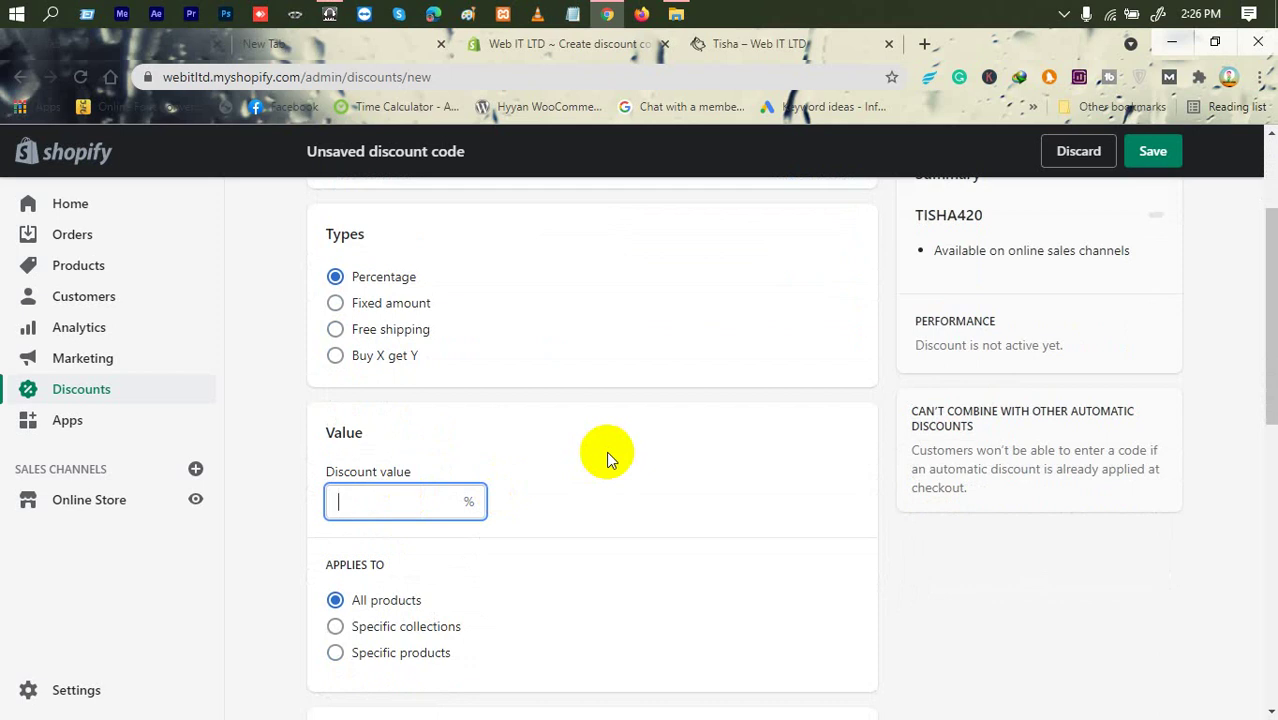
type("20")
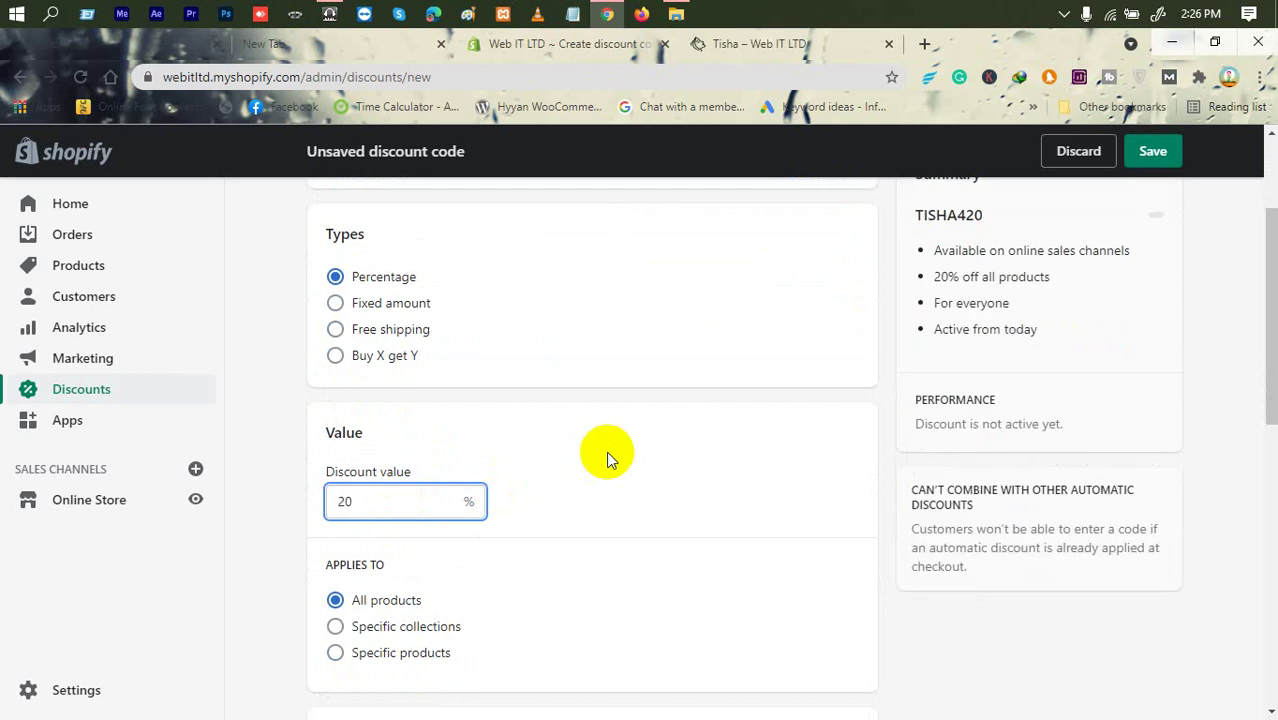
left_click(607, 453)
scroll(583, 593, "down", 8)
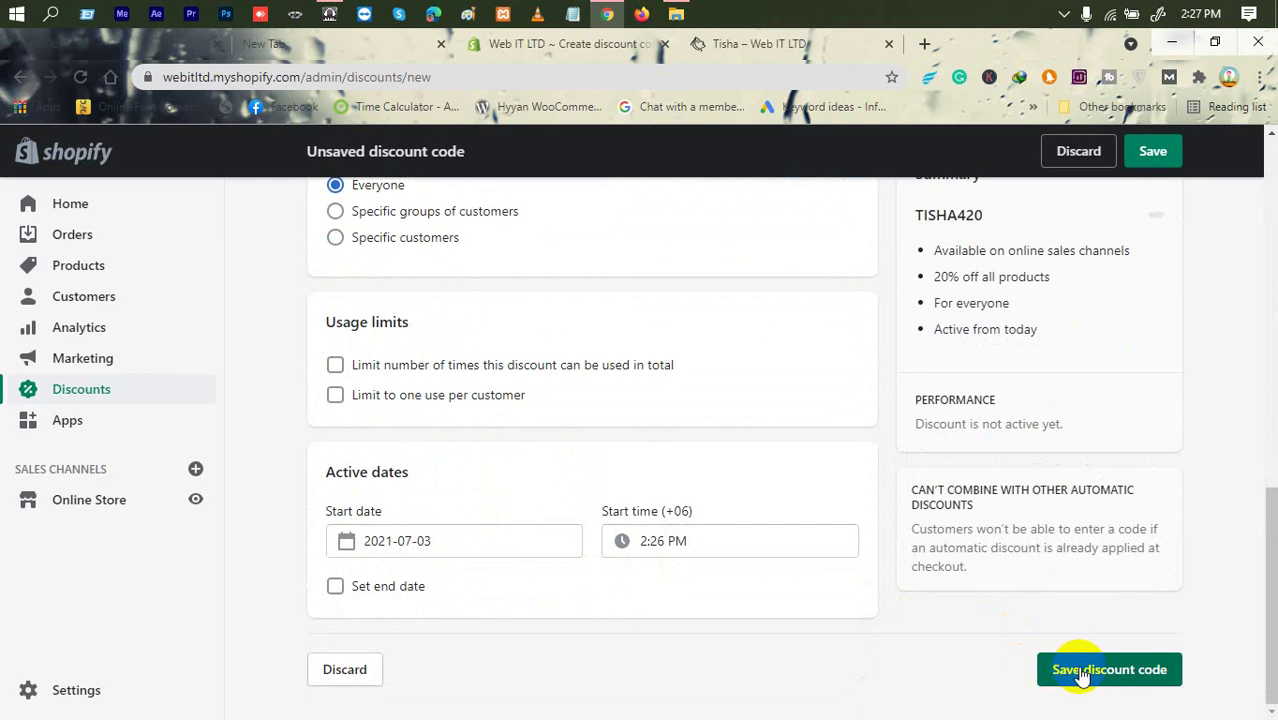
left_click(1082, 674)
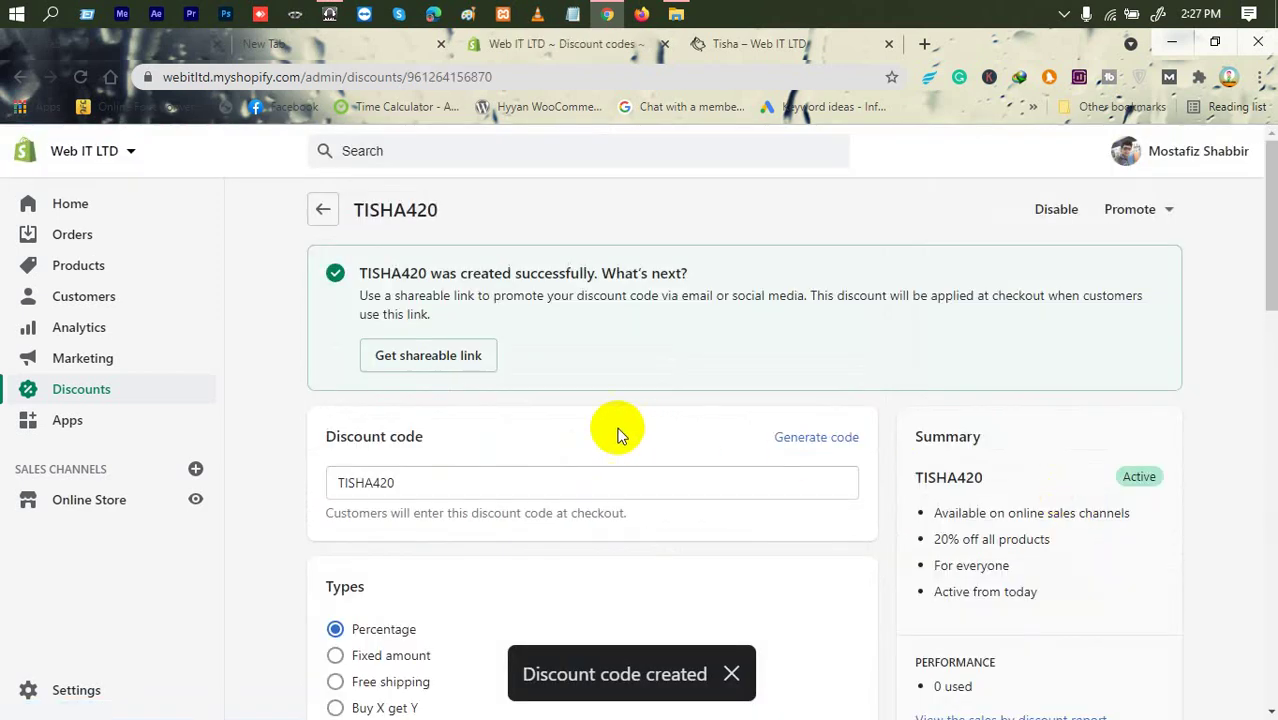
Copy the code TISHA420 from the confirmation message of the saved discount.
scroll(506, 416, "down", 2)
scroll(490, 380, "up", 2)
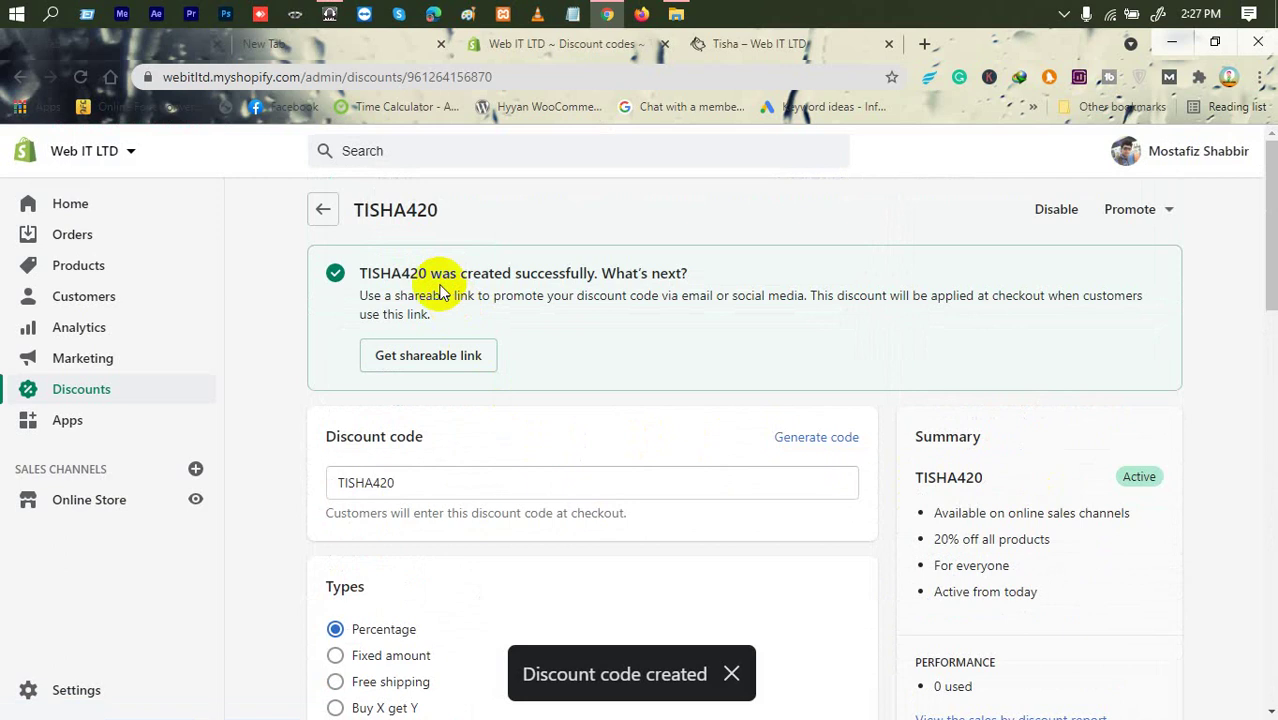
double_click(392, 273)
right_click(405, 274)
left_click(440, 286)
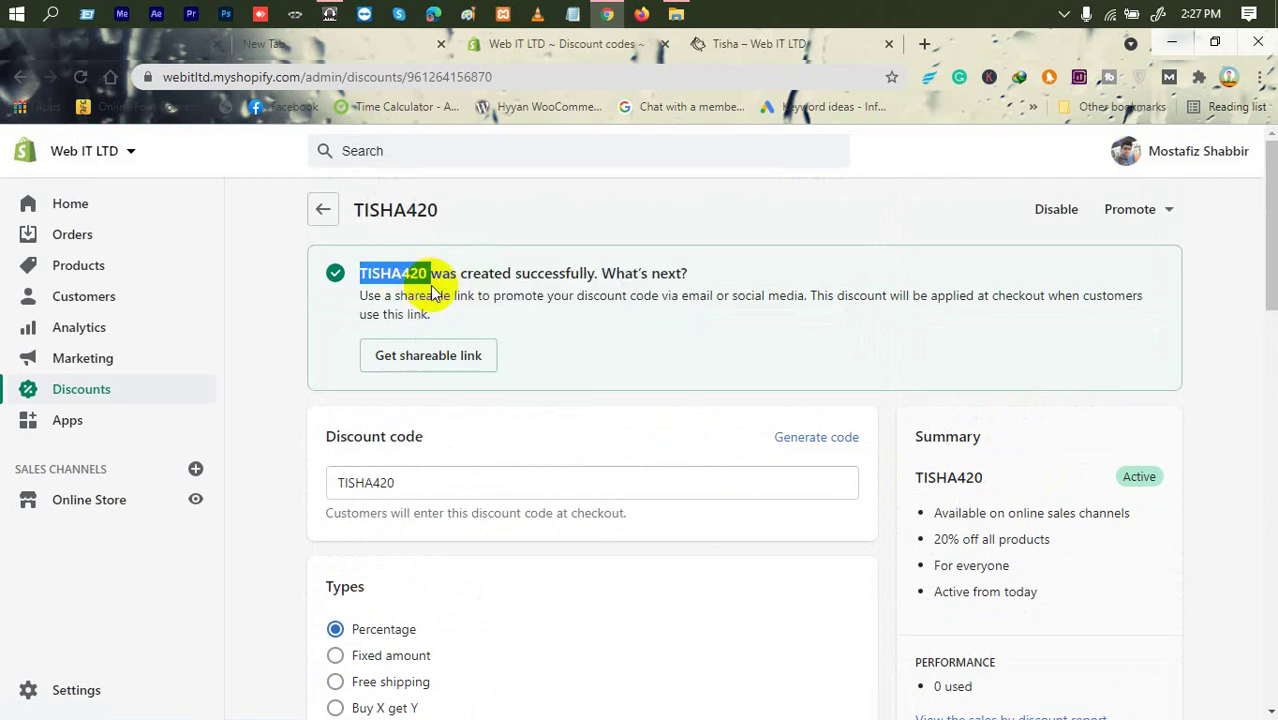
right_click(417, 273)
left_click(459, 288)
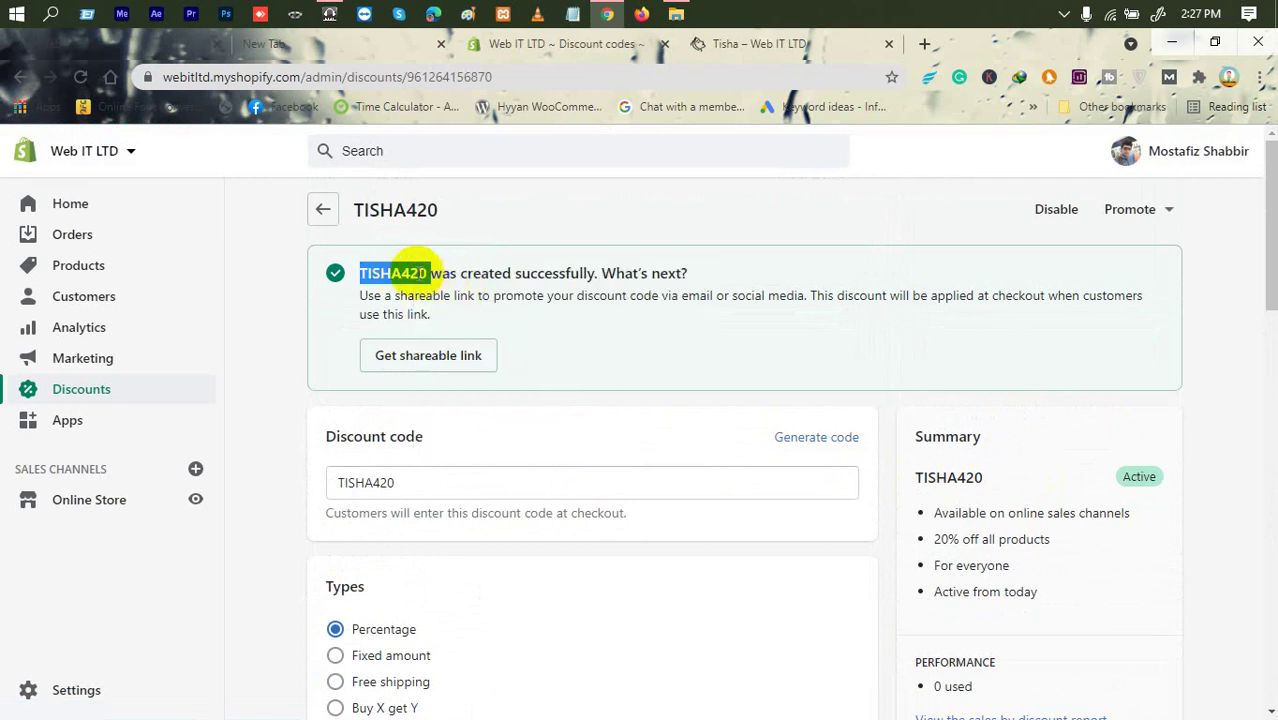
right_click(418, 273)
left_click(458, 287)
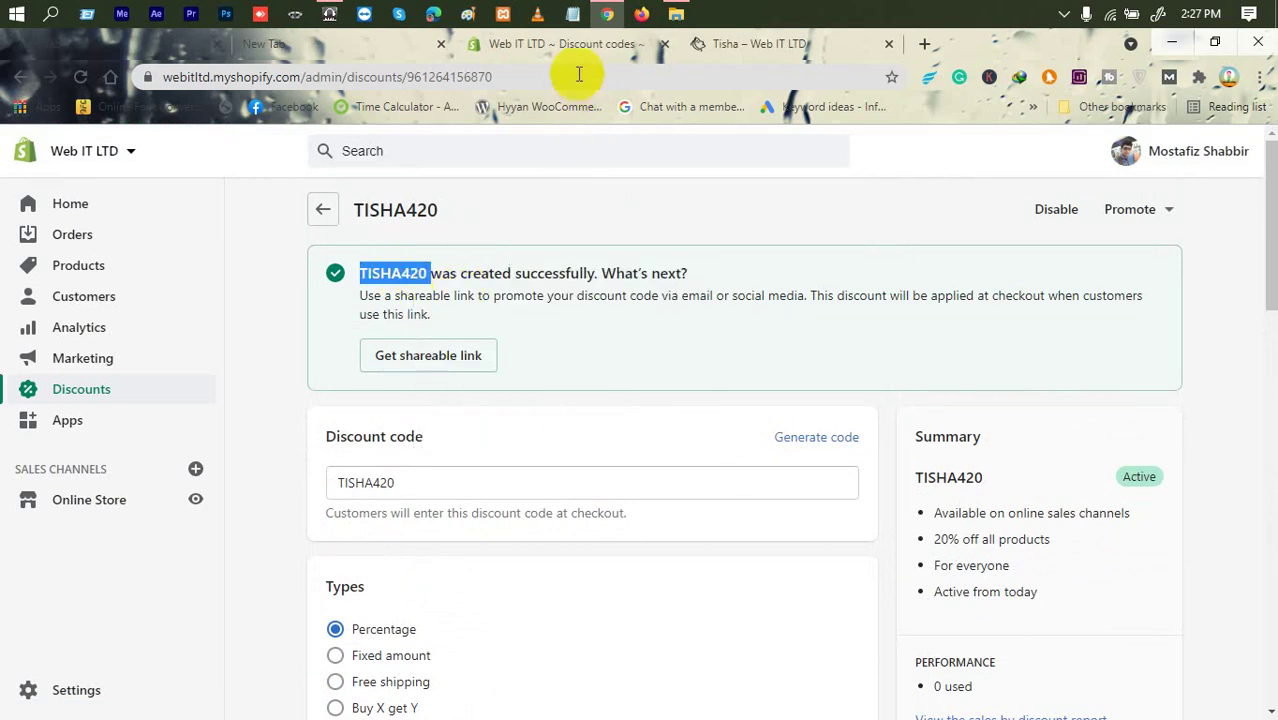
Switch to the storefront's Tisha product page and reload it.
left_click(392, 50)
left_click(596, 52)
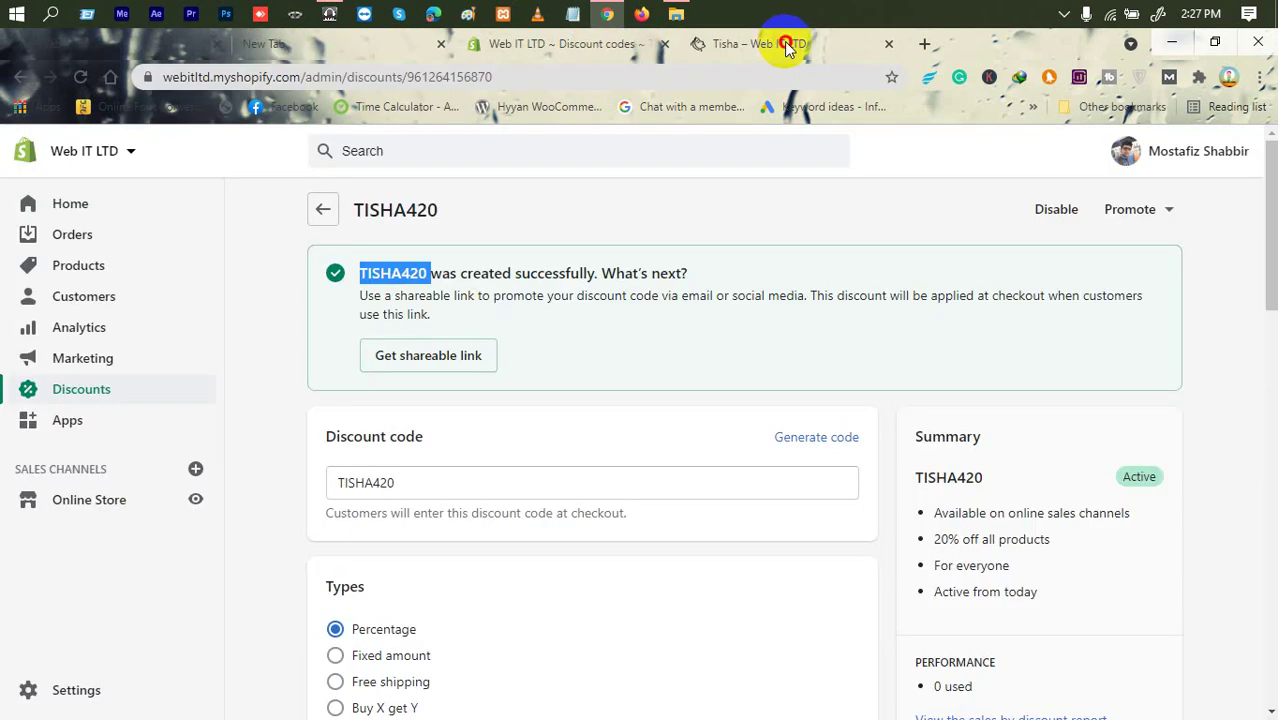
left_click(799, 42)
right_click(414, 194)
left_click(522, 251)
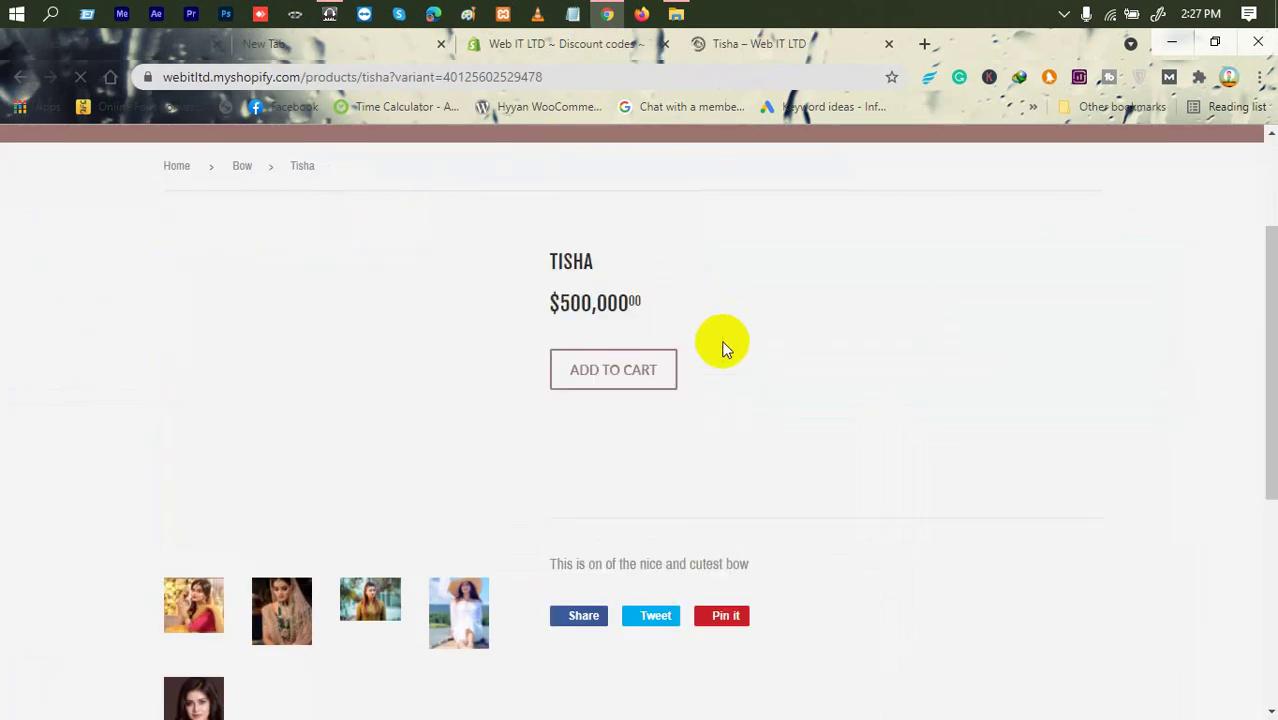
scroll(740, 358, "down", 5)
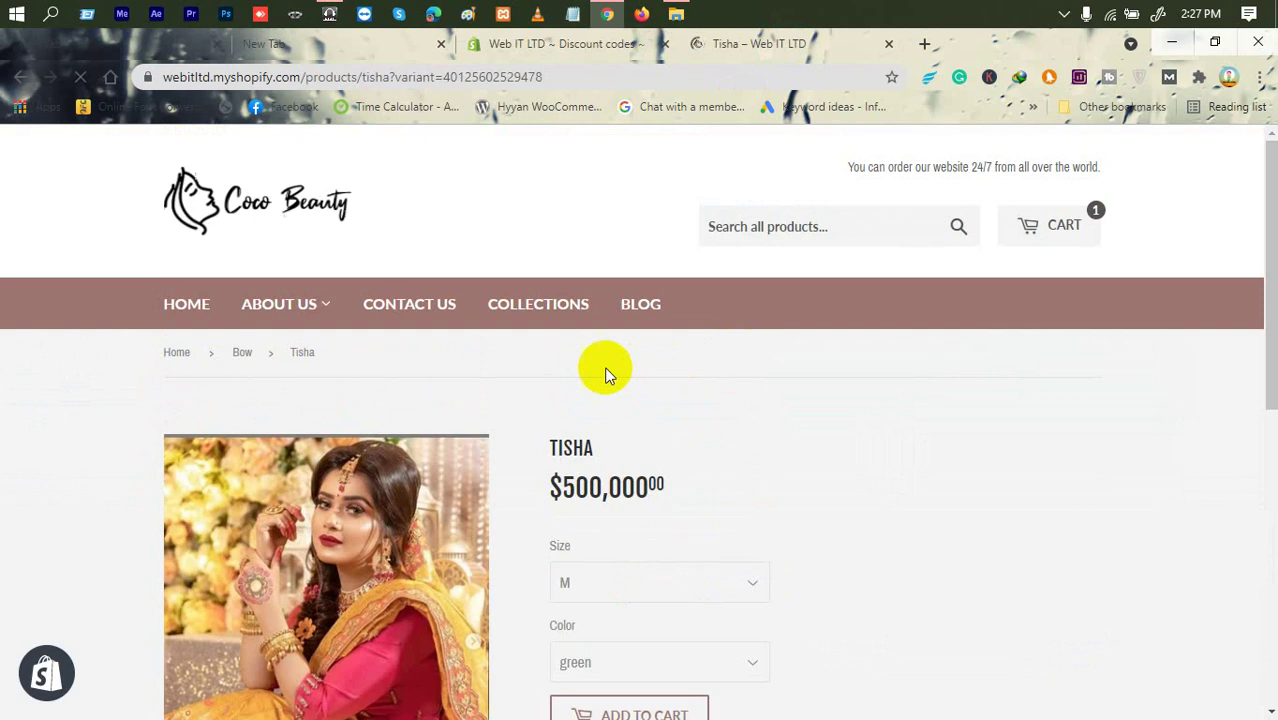
Choose size L and color Orange for the Tisha product and buy it immediately to reach checkout.
scroll(598, 397, "down", 2)
left_click(598, 397)
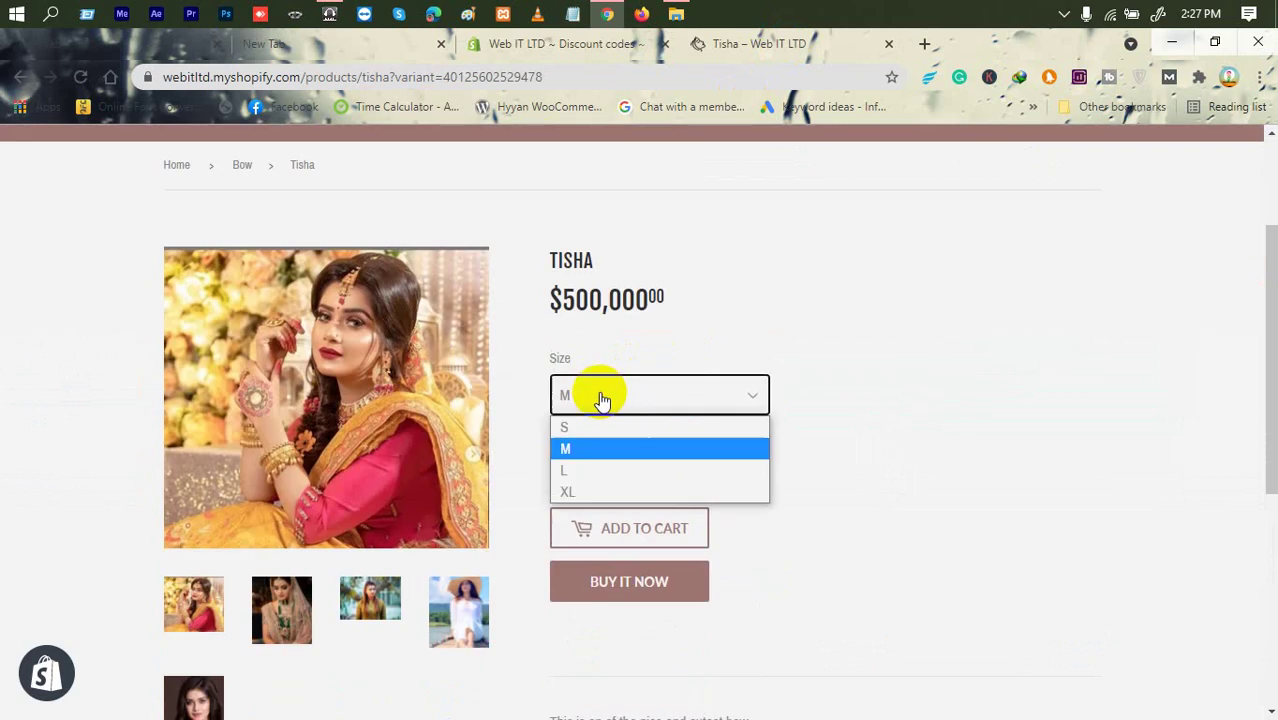
left_click(573, 485)
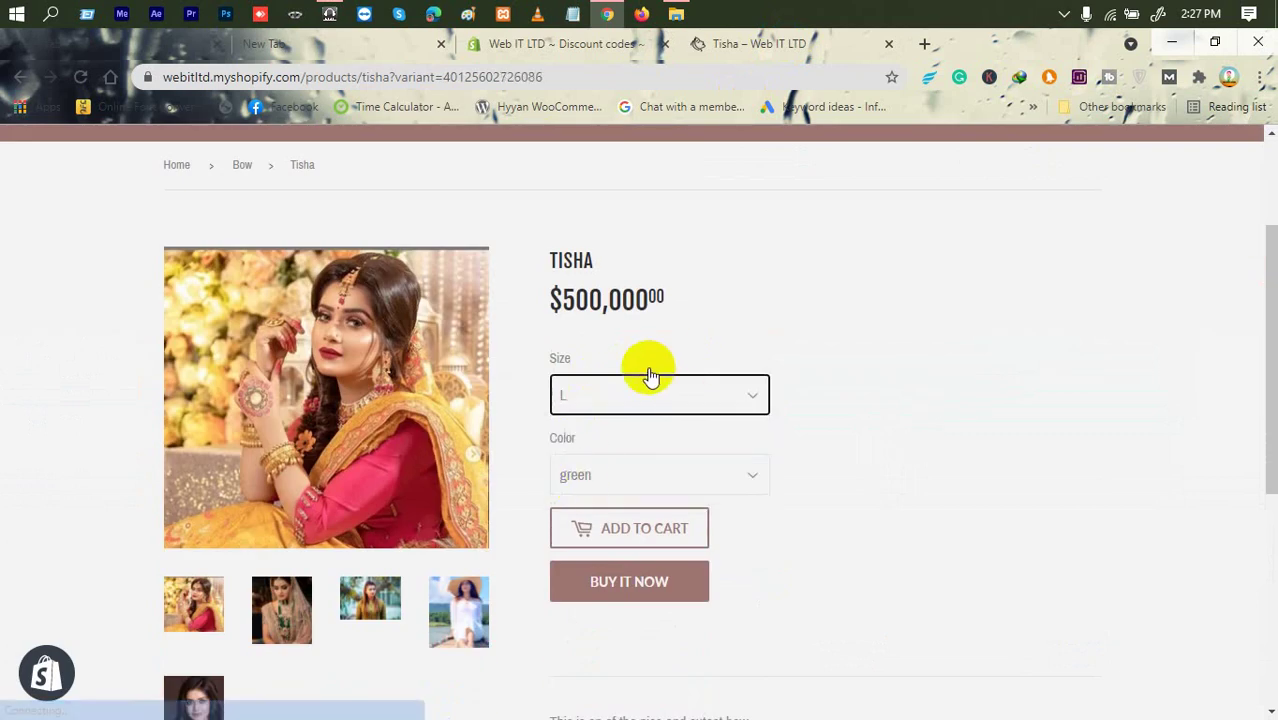
left_click(579, 480)
left_click(599, 571)
scroll(613, 487, "down", 2)
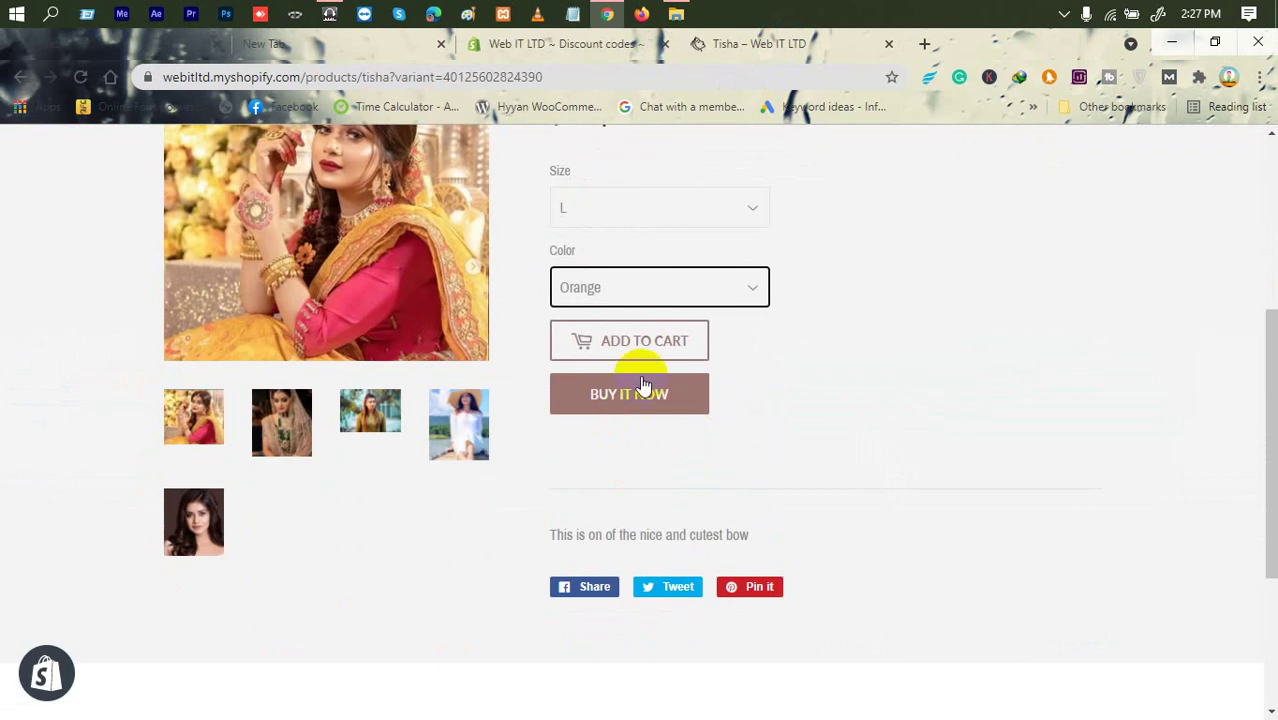
left_click(628, 397)
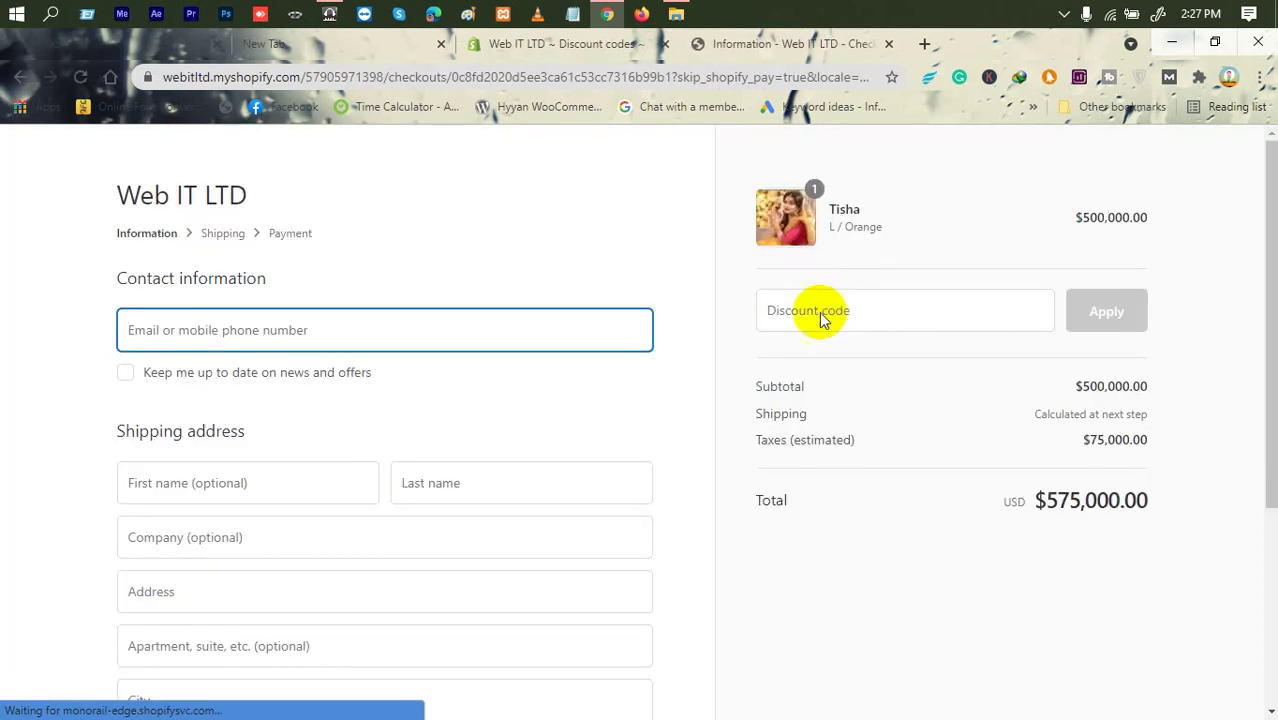
Paste TISHA420 as the checkout's discount code and check the order total and estimated taxes.
left_click(832, 311)
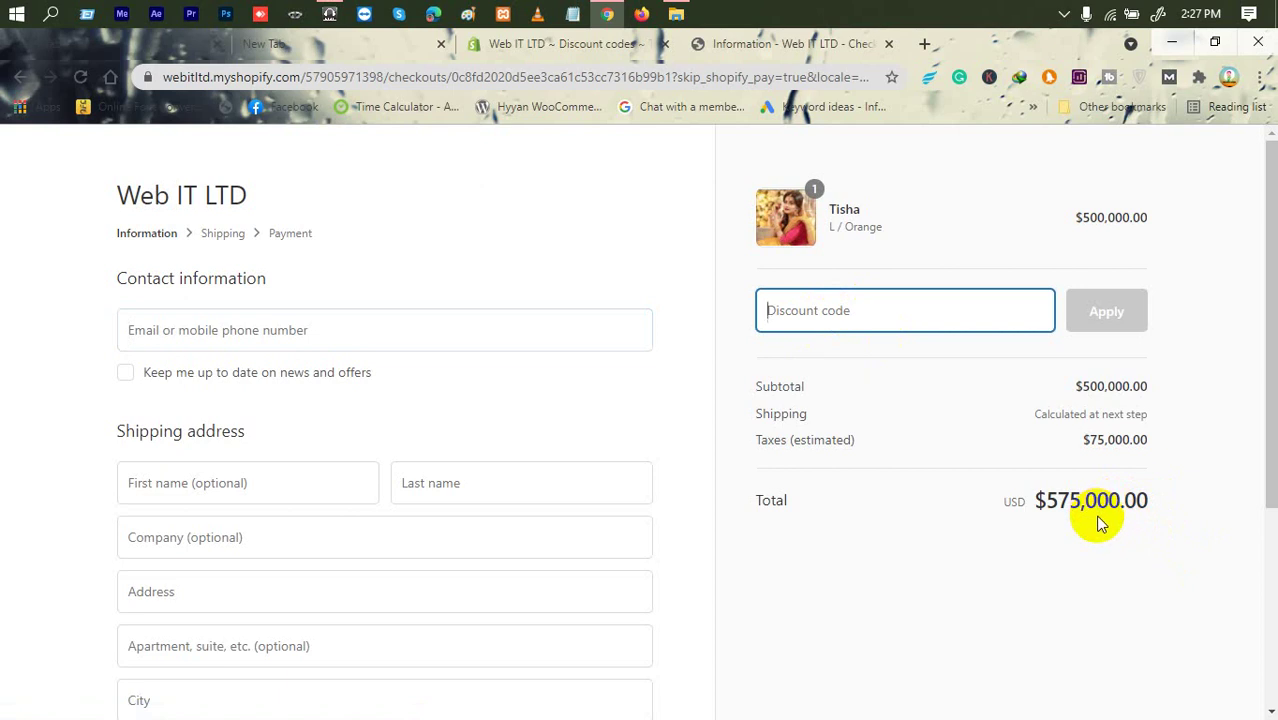
key("ctrl+v")
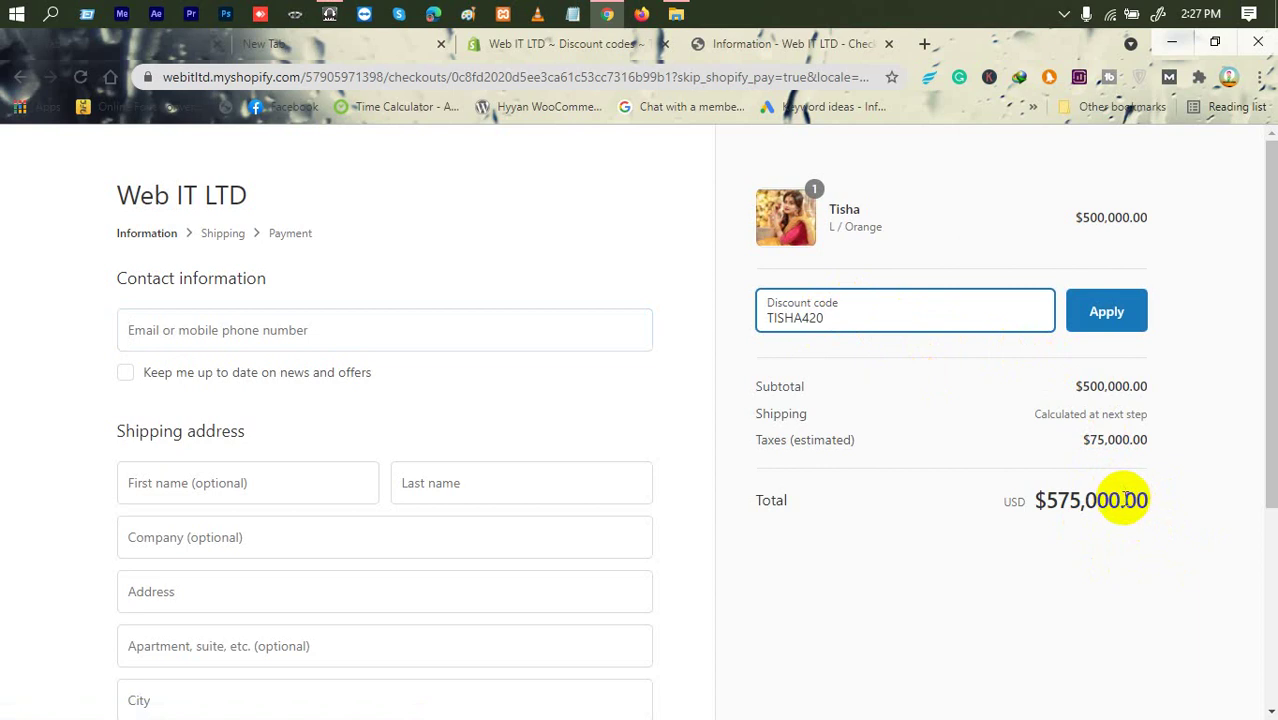
left_click_drag(1126, 497, 1044, 499)
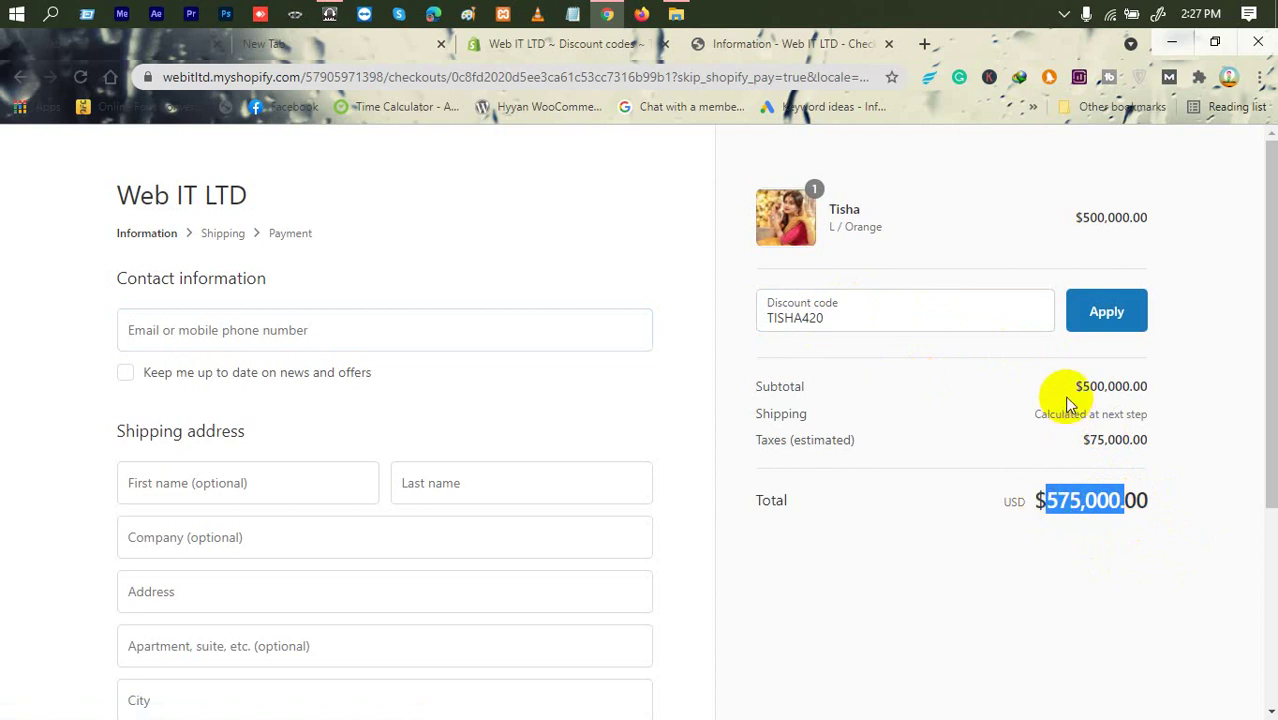
triple_click(794, 445)
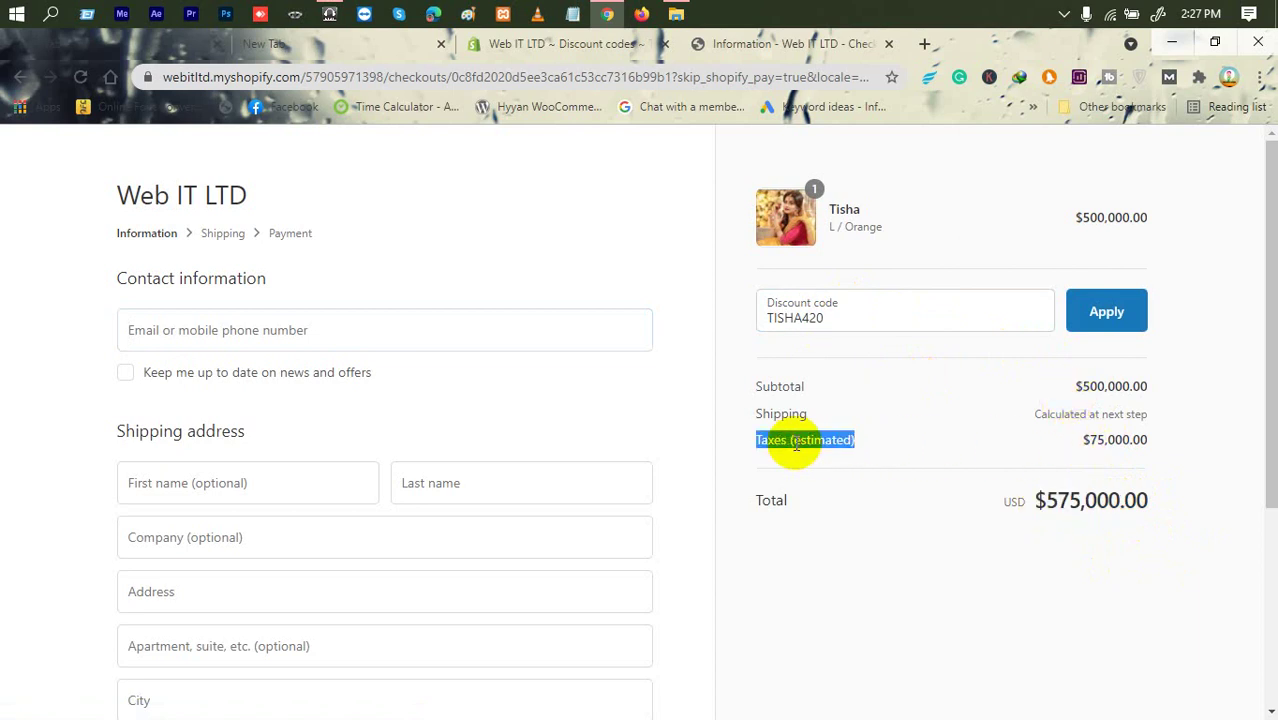
triple_click(882, 441)
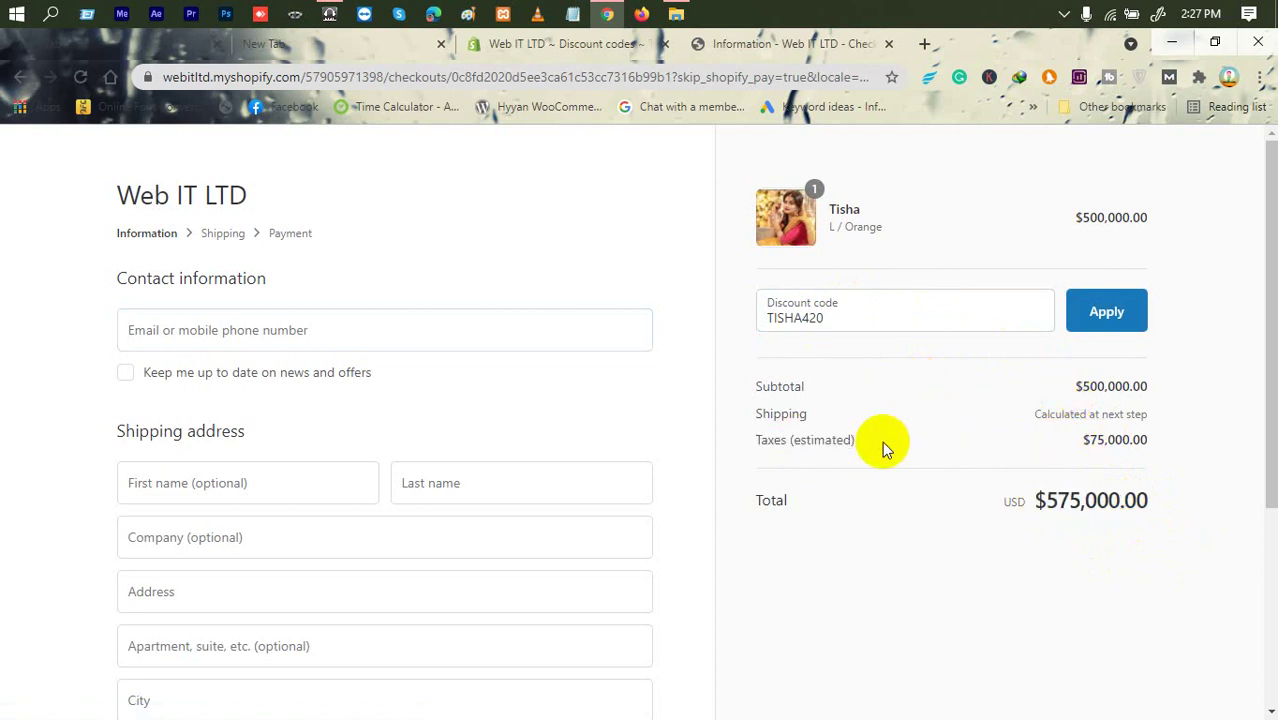
double_click(825, 441)
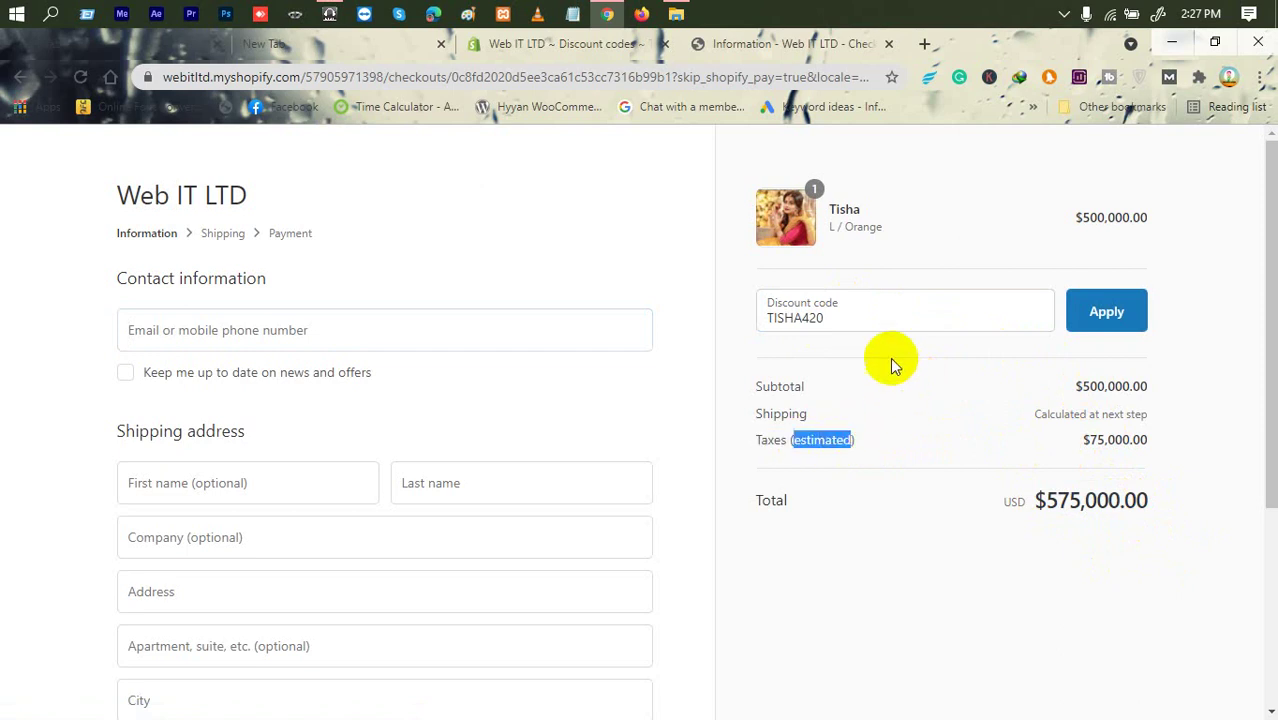
Apply discount code TISHA420 to the Tisha order at checkout.
left_click(864, 311)
key("ctrl+a")
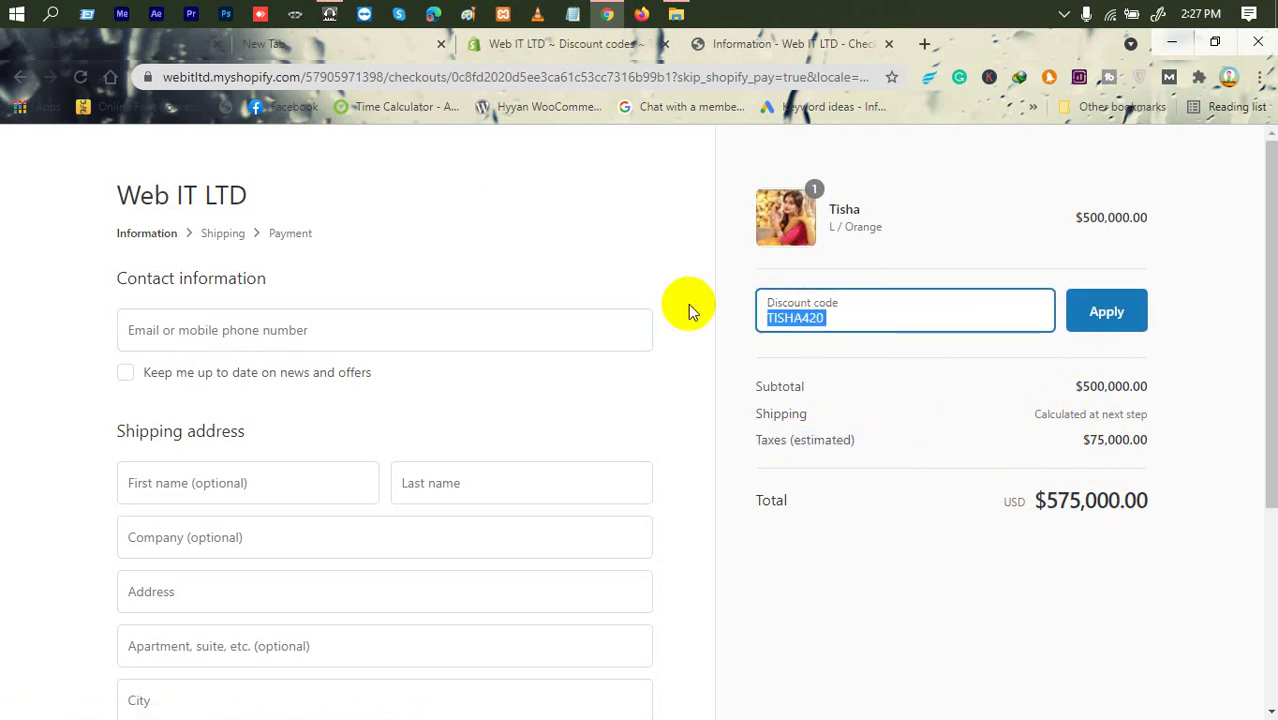
left_click(1106, 316)
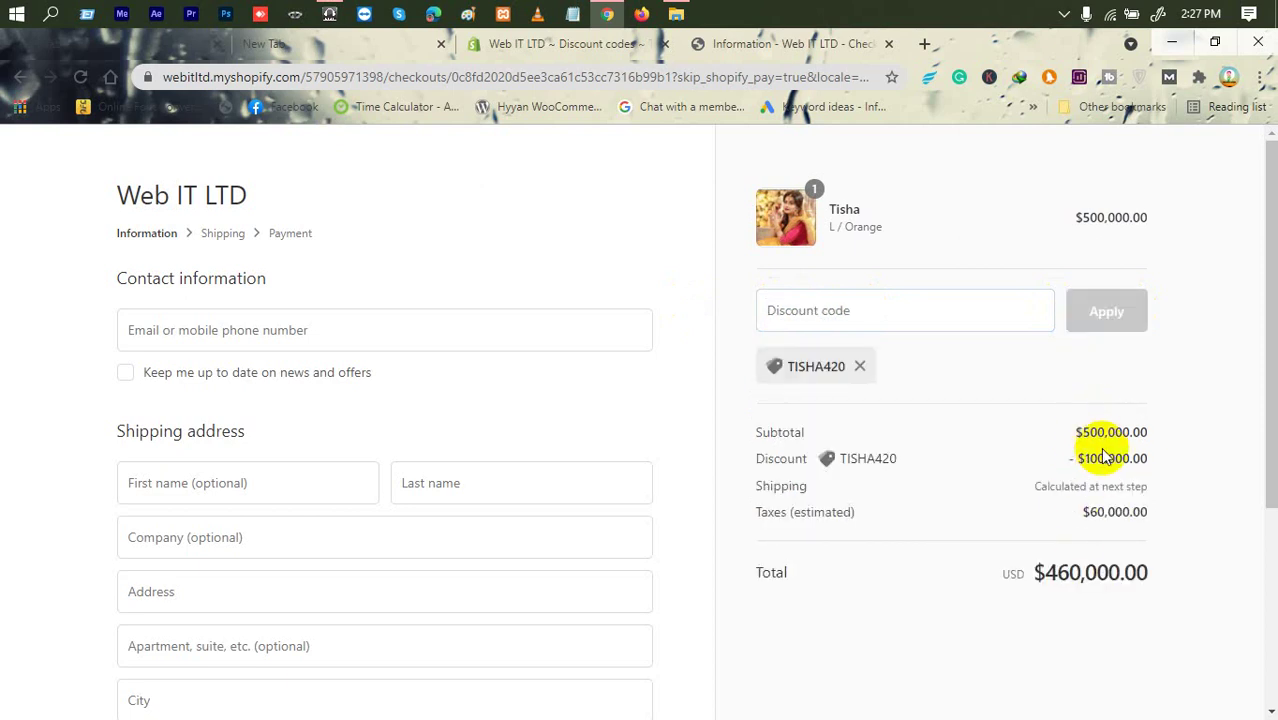
Check the discount amount, estimated taxes and total in the checkout's order summary.
left_click_drag(1088, 460, 1125, 462)
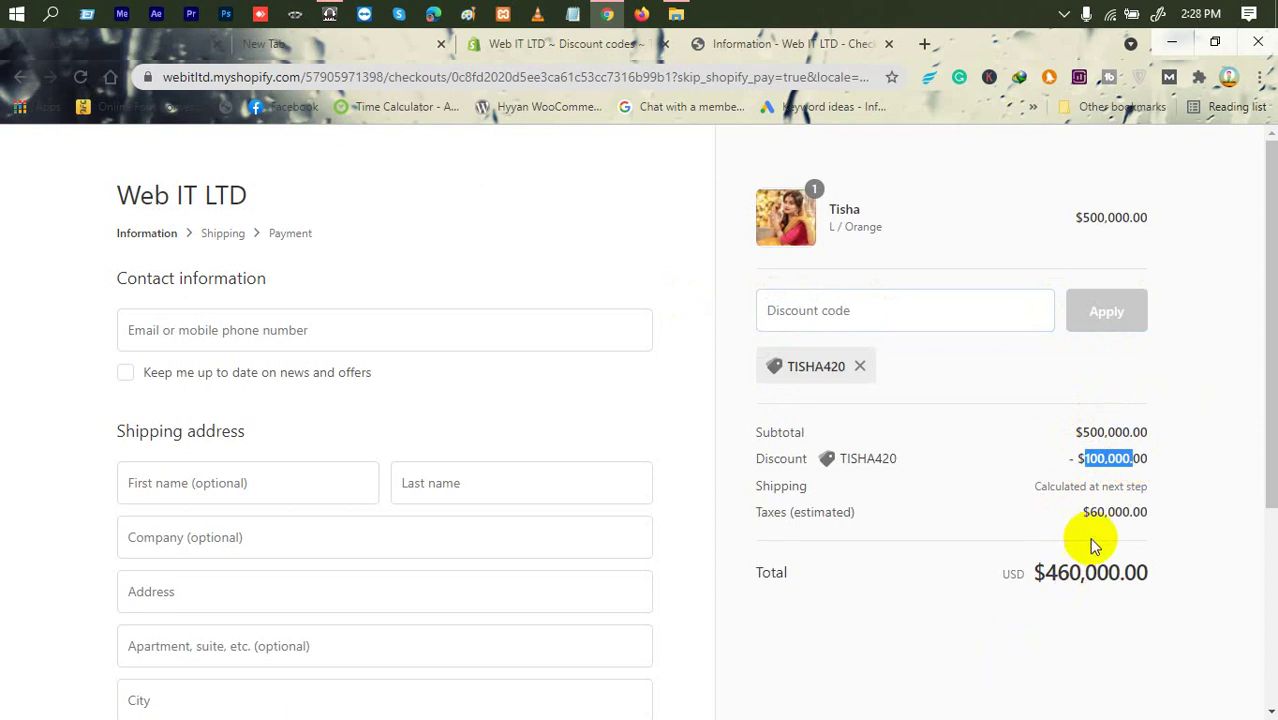
left_click(1097, 507)
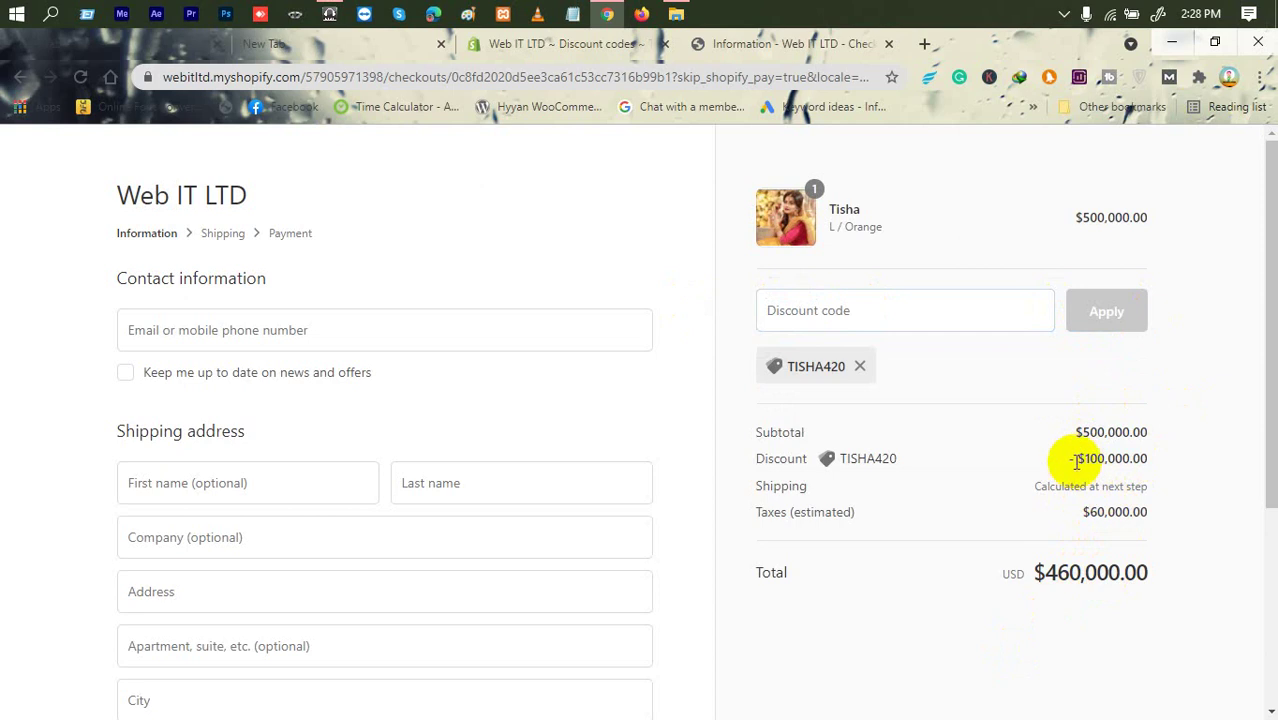
left_click_drag(1089, 455, 1110, 565)
left_click(1057, 573)
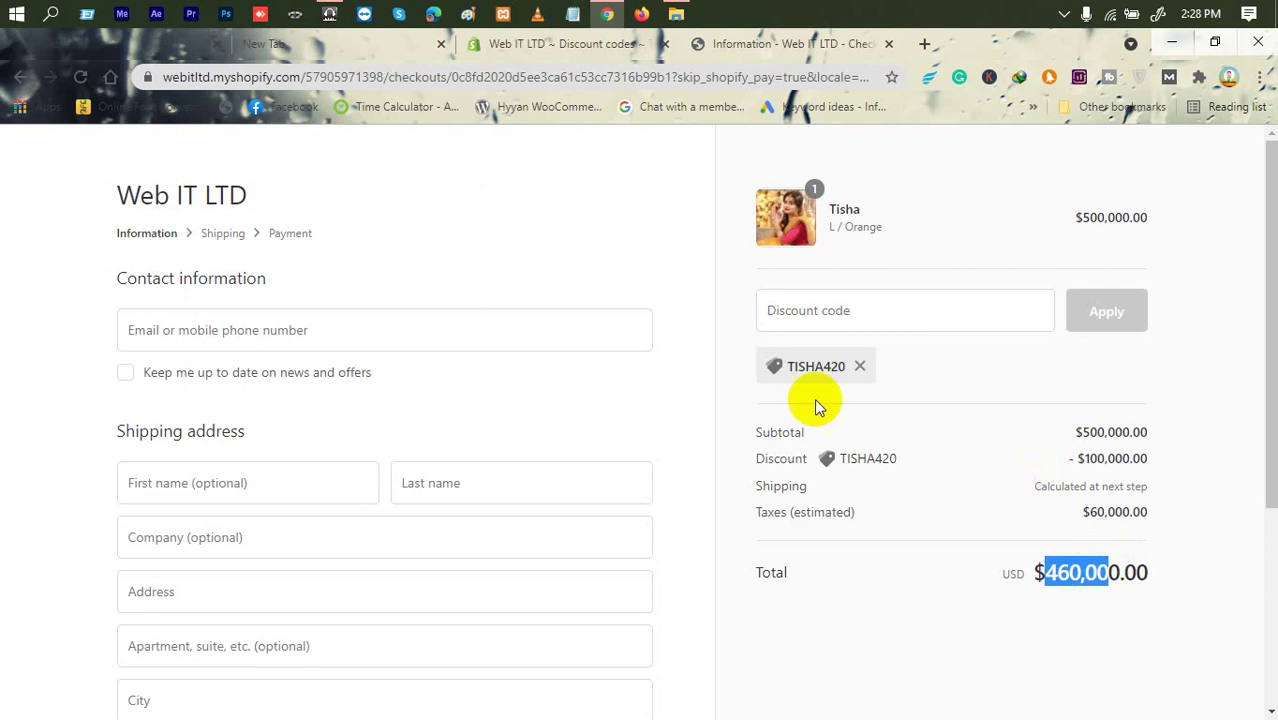
scroll(702, 462, "down", 3)
scroll(419, 508, "up", 3)
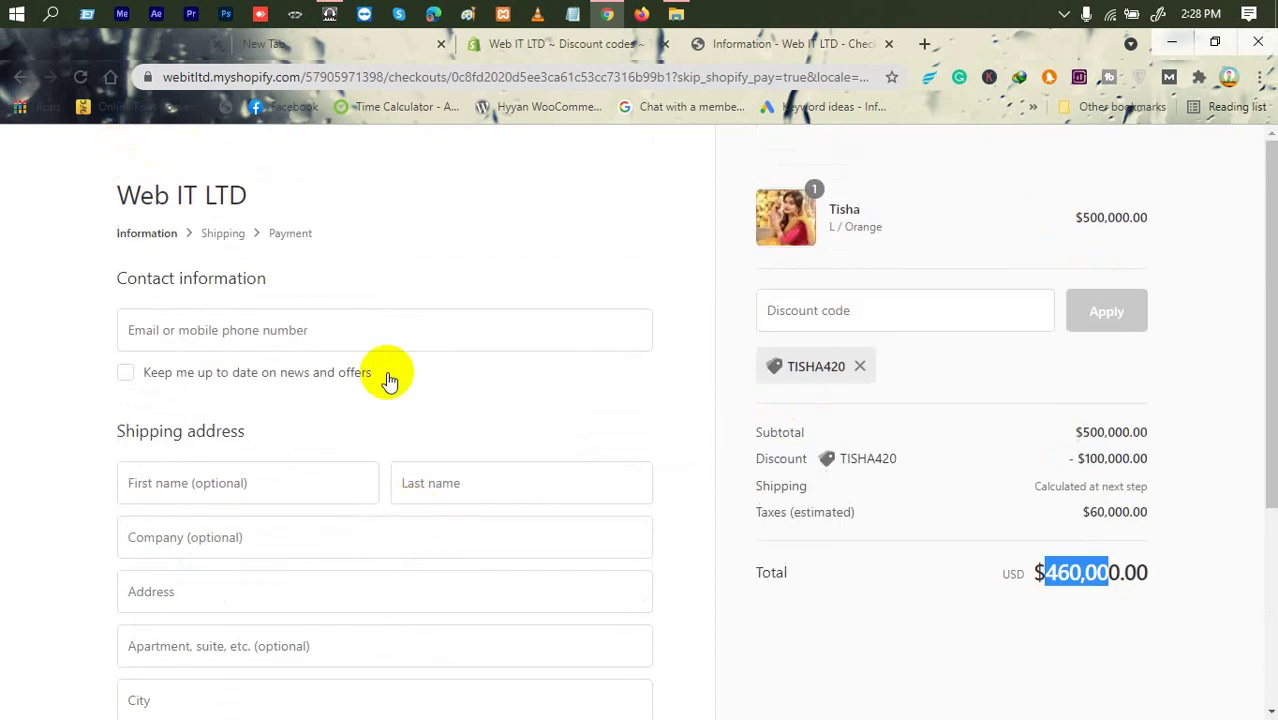
Return to the store admin's Discounts list and disable discount code TISHA420.
left_click(547, 46)
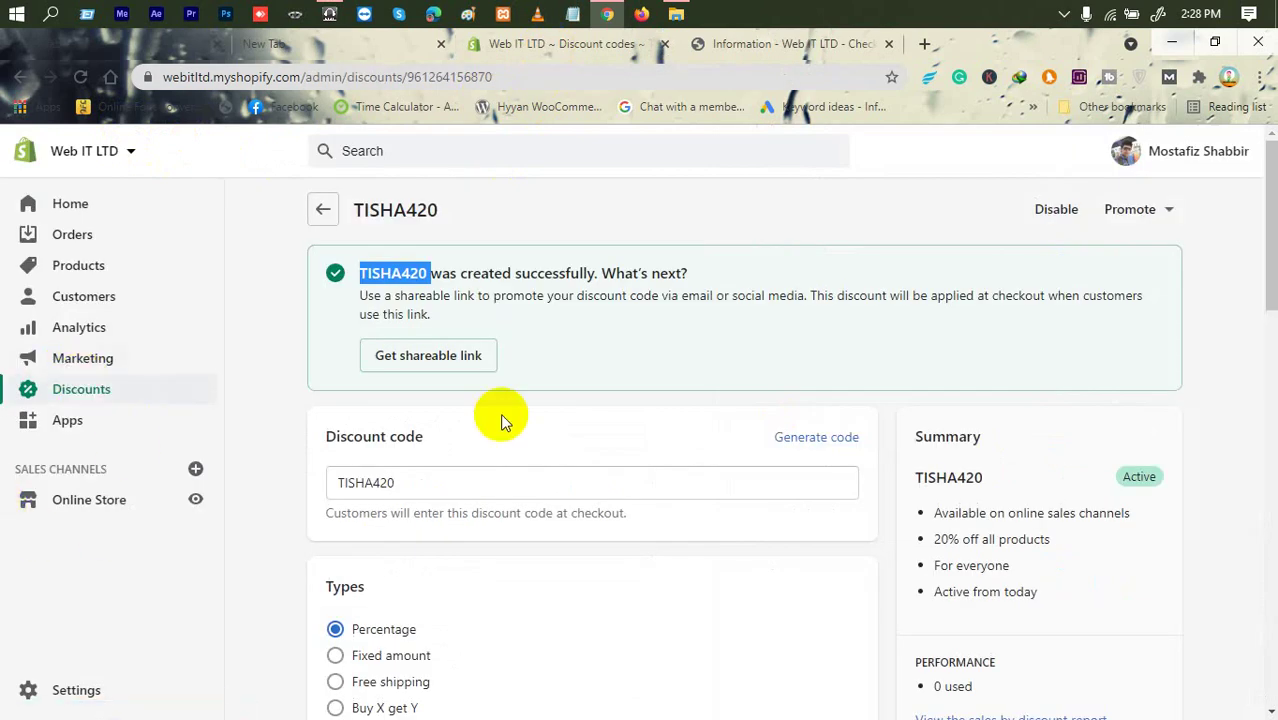
left_click(84, 388)
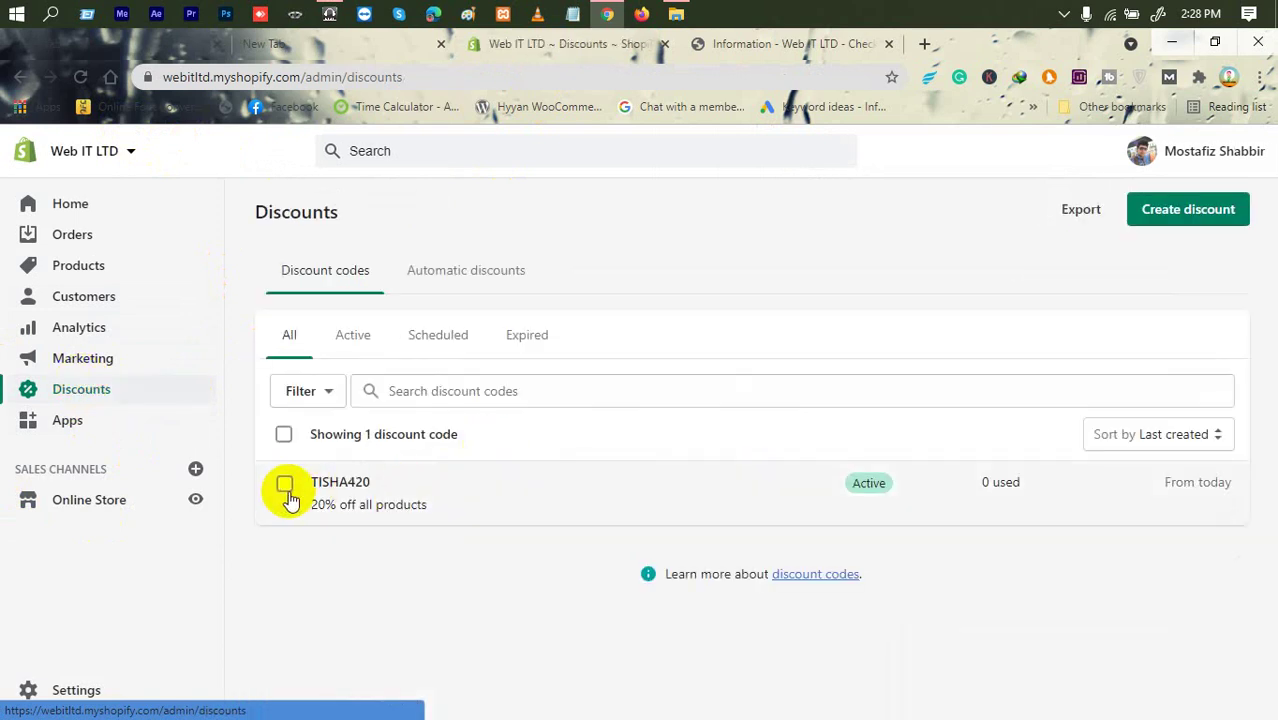
left_click(286, 490)
left_click(458, 432)
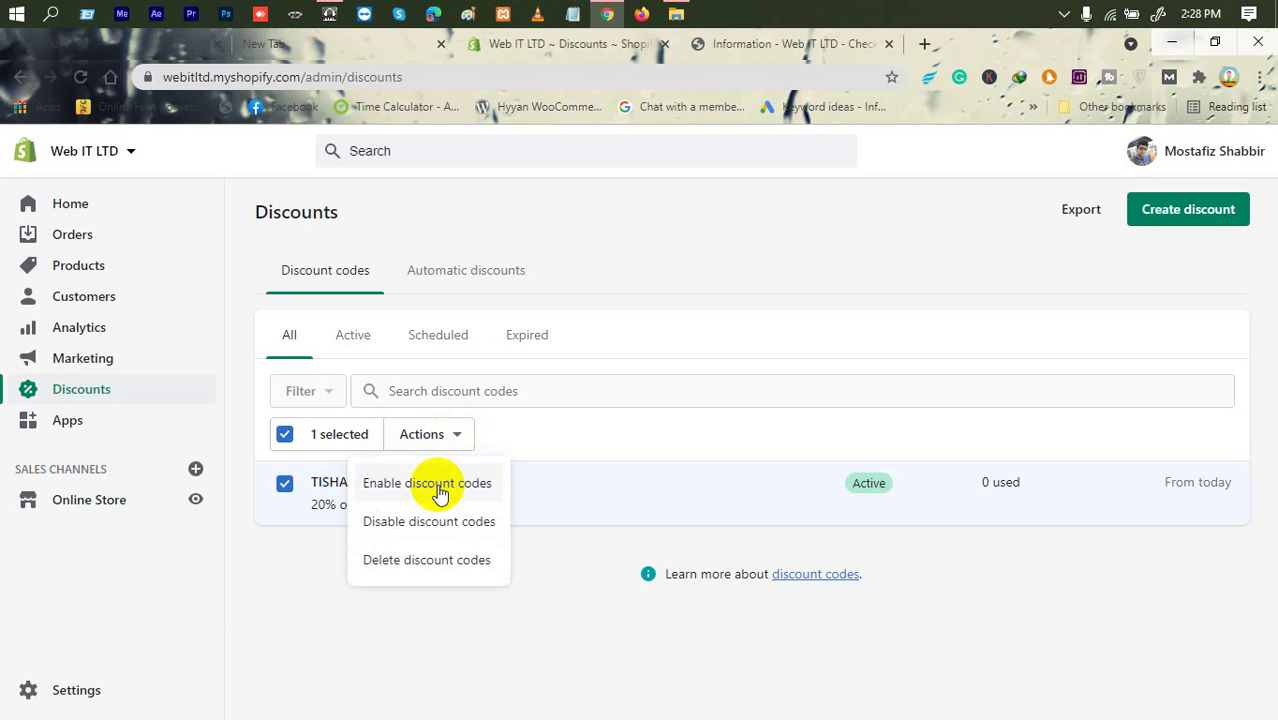
left_click(435, 530)
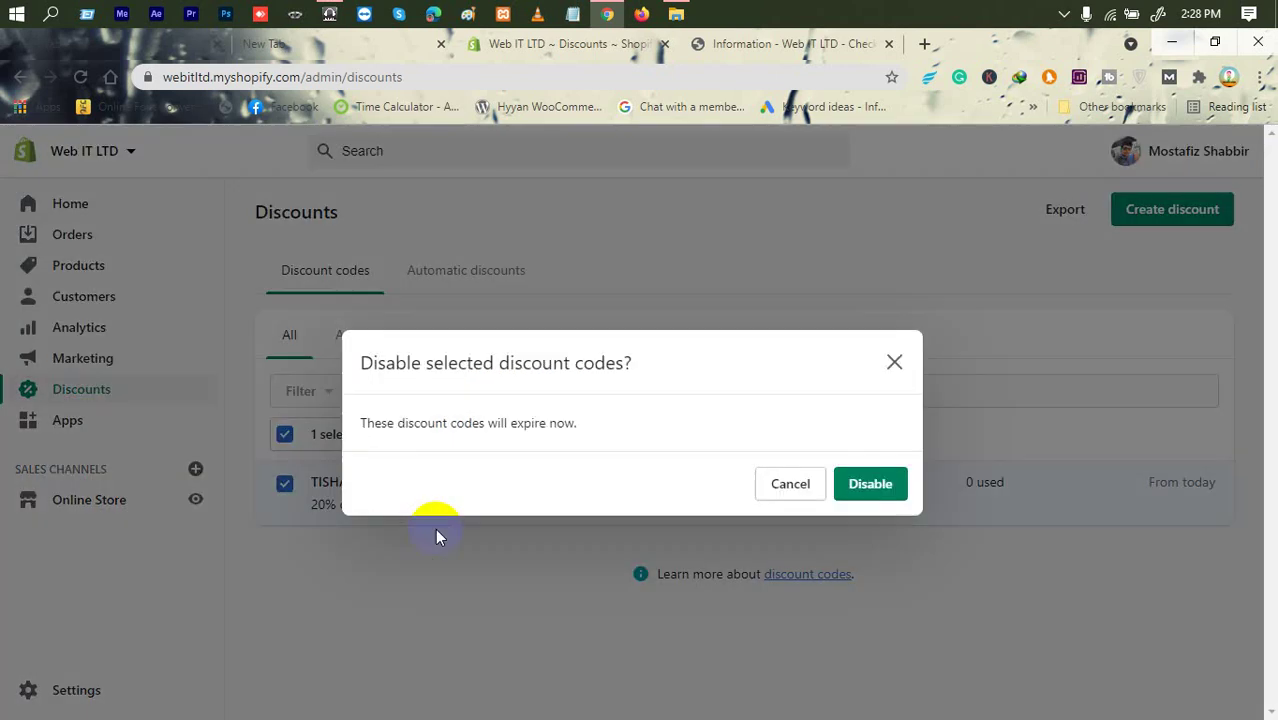
left_click(868, 488)
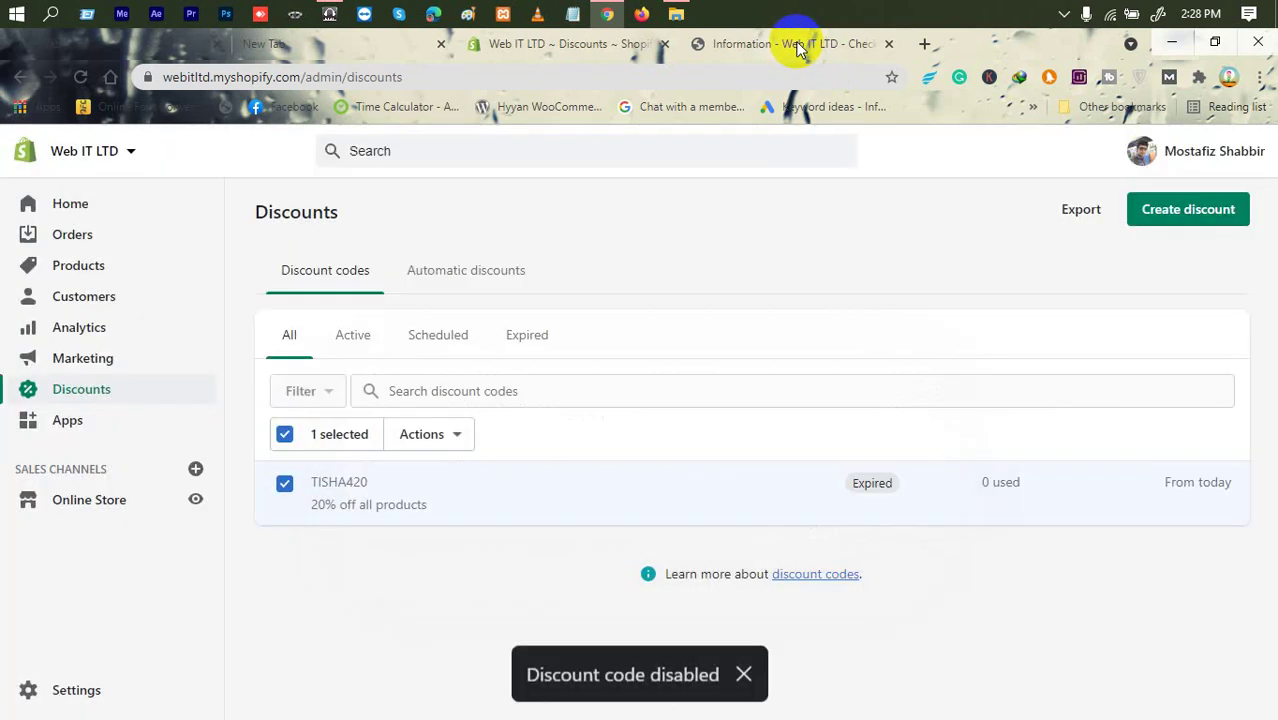
Back at the checkout, remove the applied TISHA420 discount and try to apply the same code again.
left_click(797, 46)
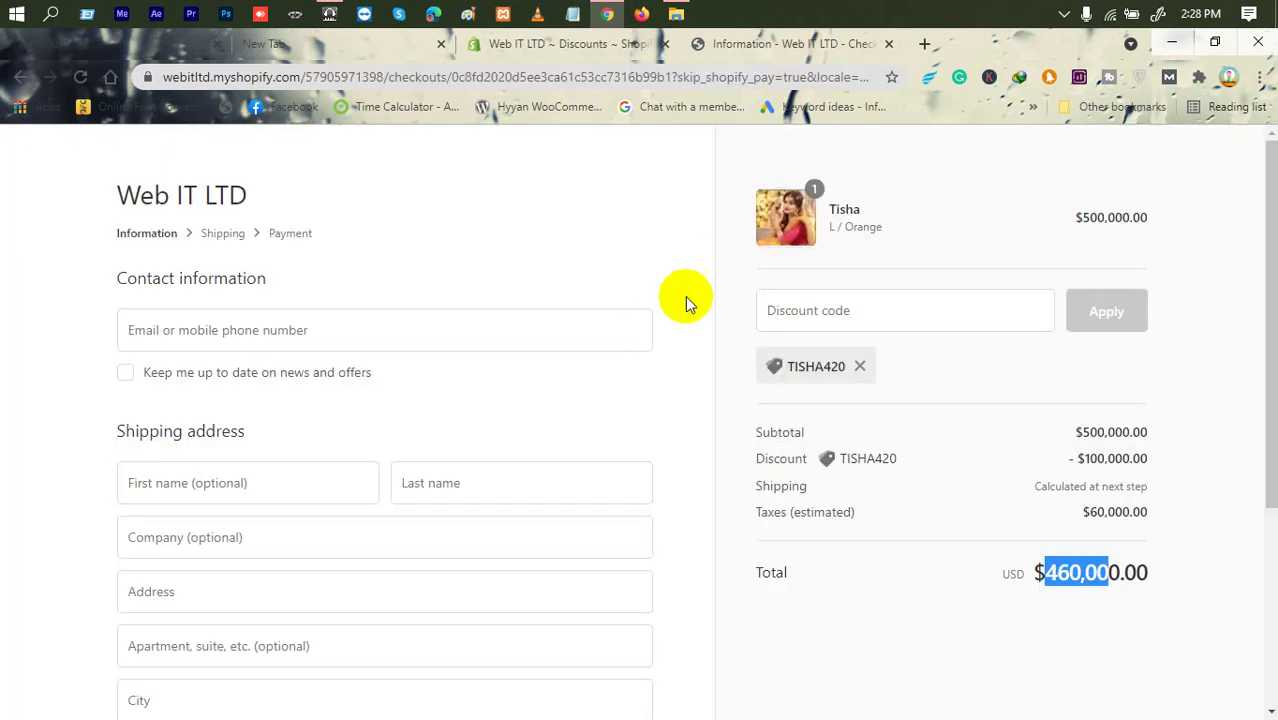
left_click(859, 367)
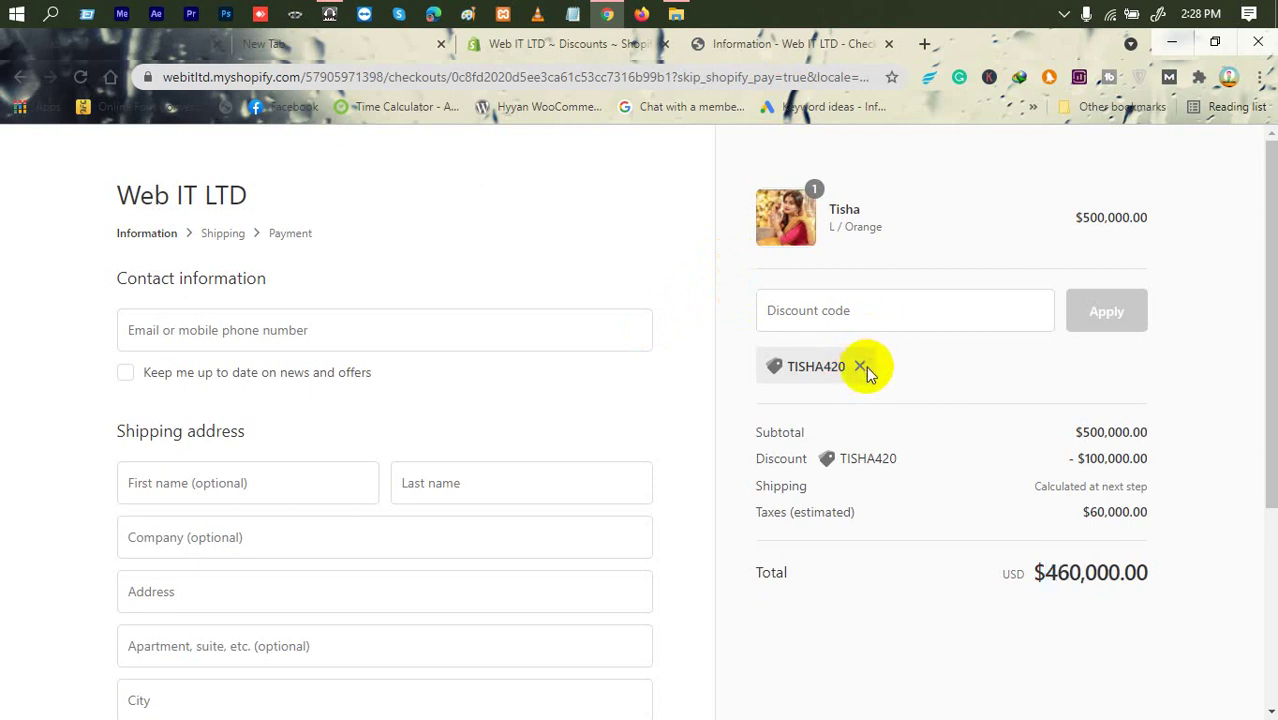
left_click(845, 300)
type("TISHA420")
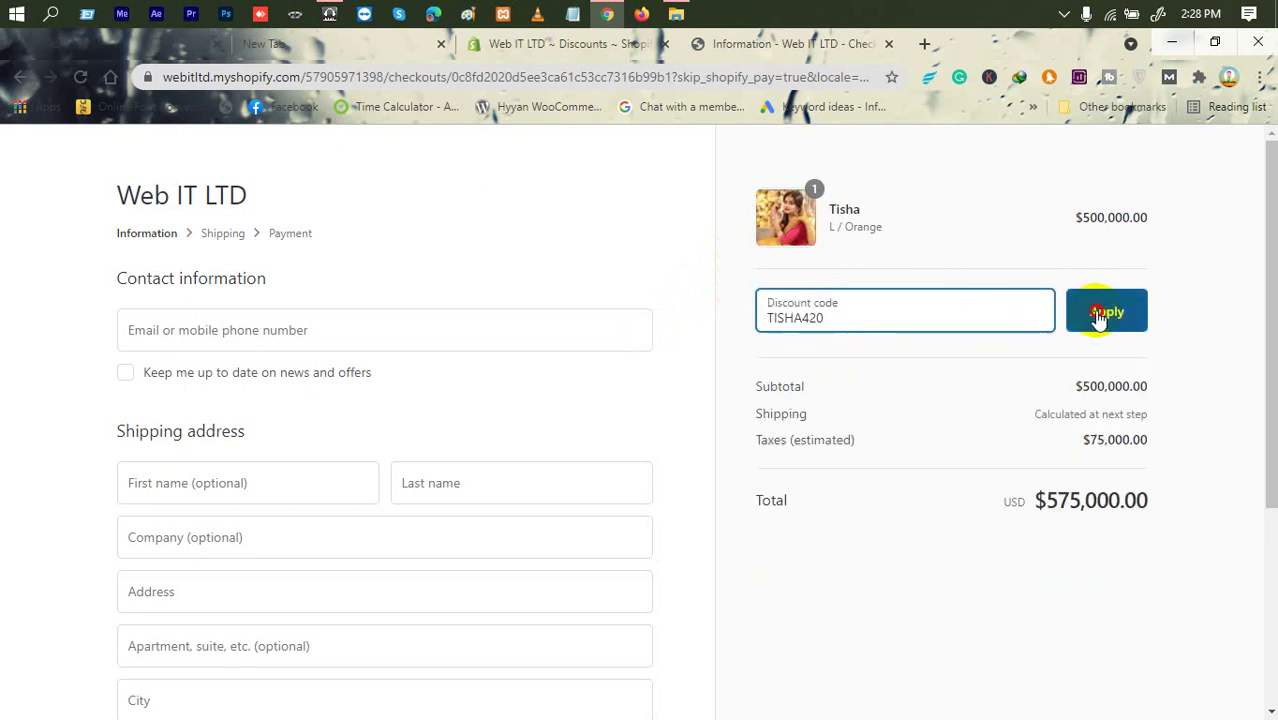
left_click(1098, 316)
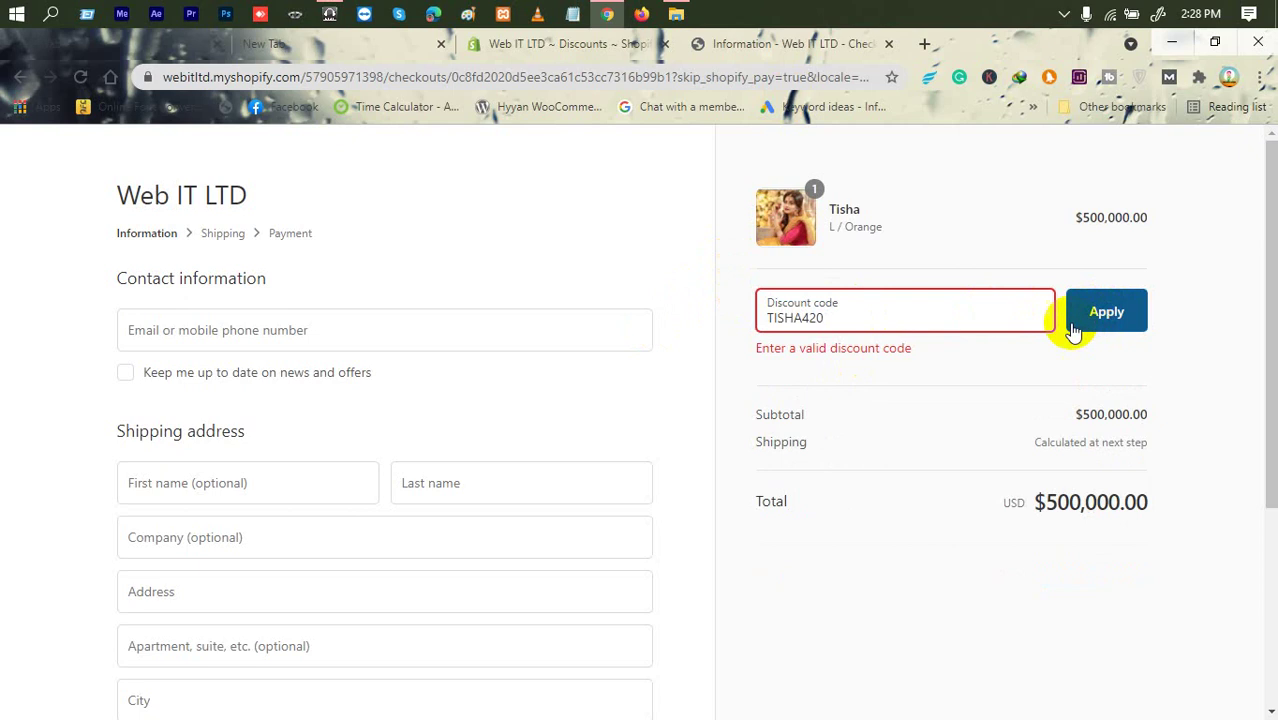
left_click_drag(757, 350, 936, 359)
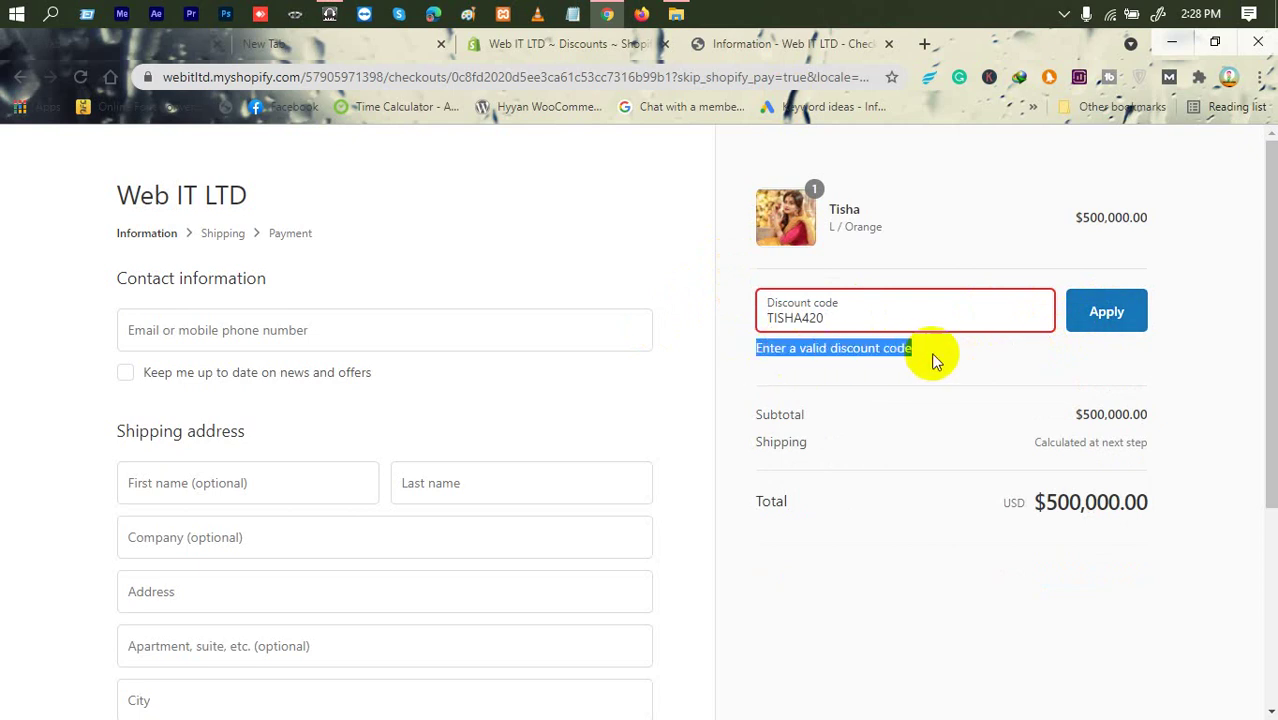
left_click(930, 362)
left_click_drag(887, 308, 759, 285)
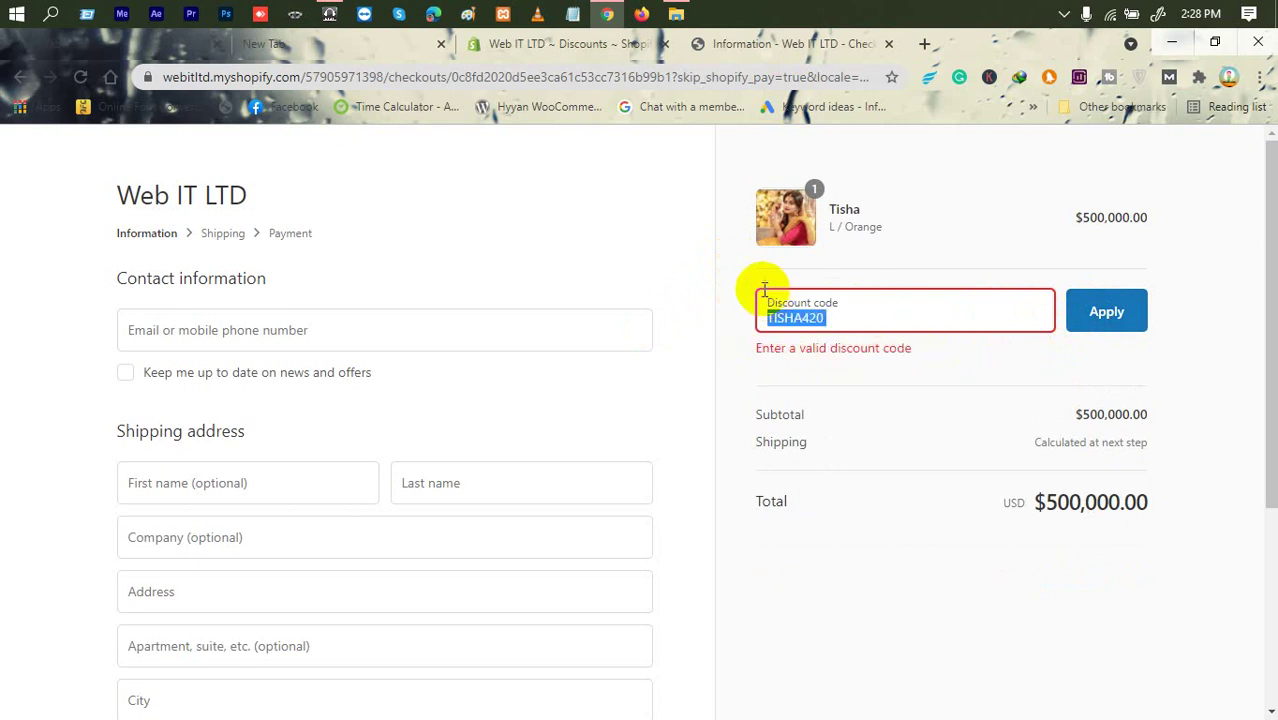
left_click(688, 157)
Delete discount code TISHA420 from the store admin's Discounts list and reload the page.
left_click(572, 45)
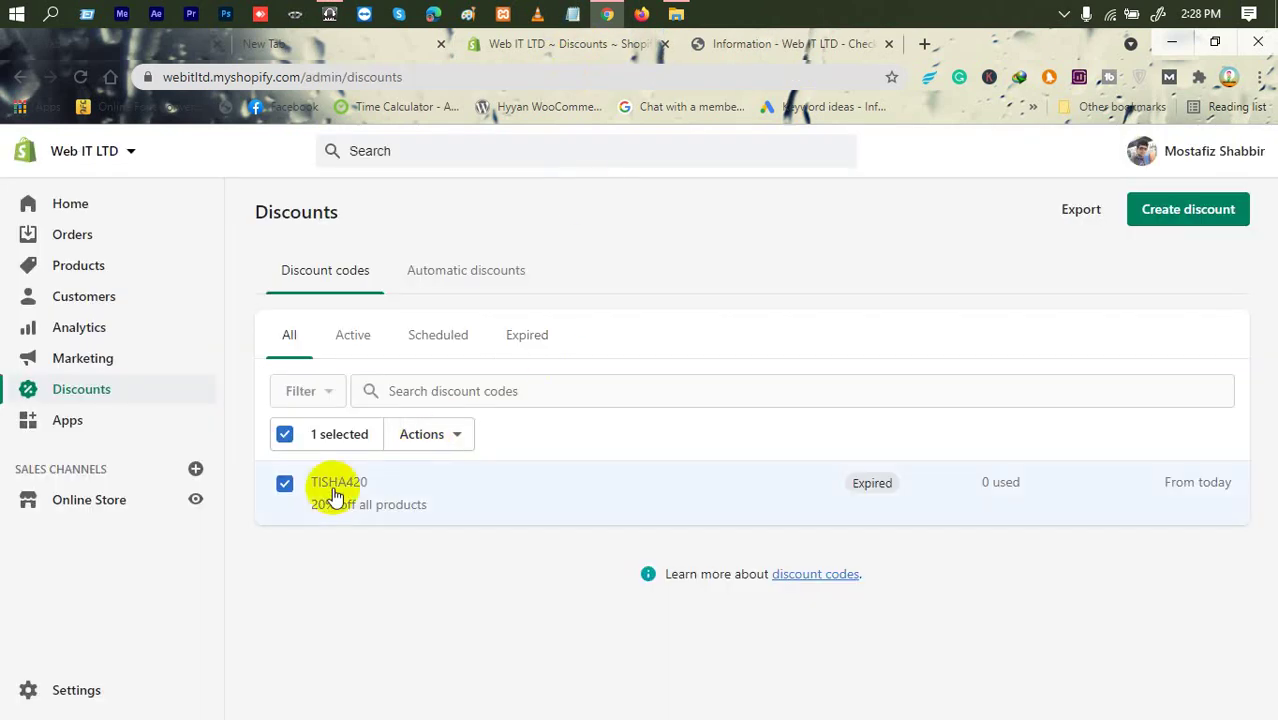
left_click(425, 436)
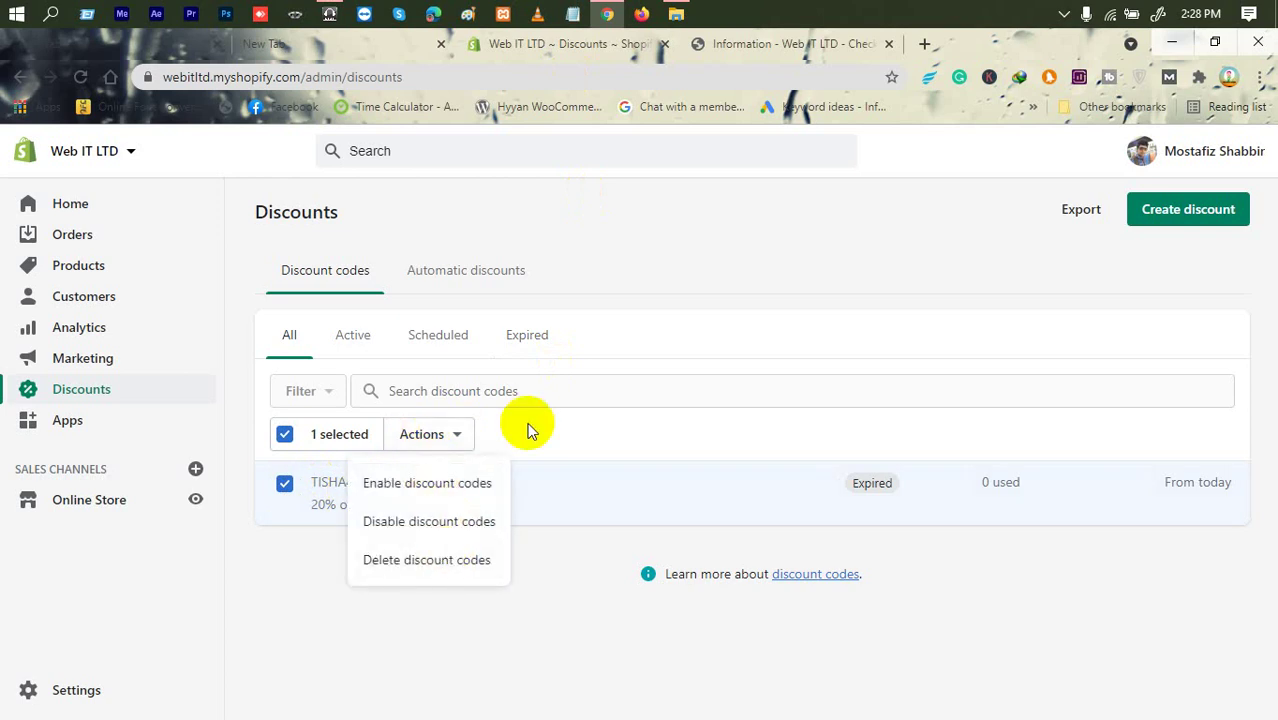
left_click(422, 560)
left_click(878, 485)
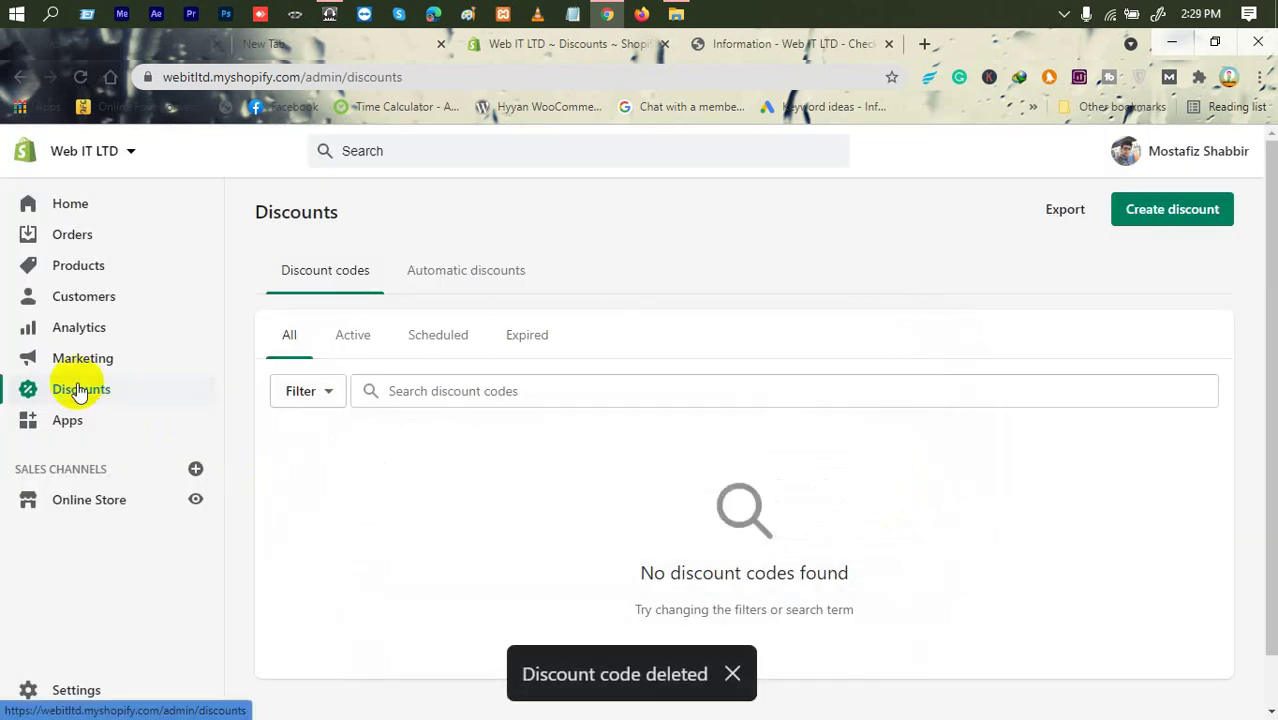
right_click(575, 222)
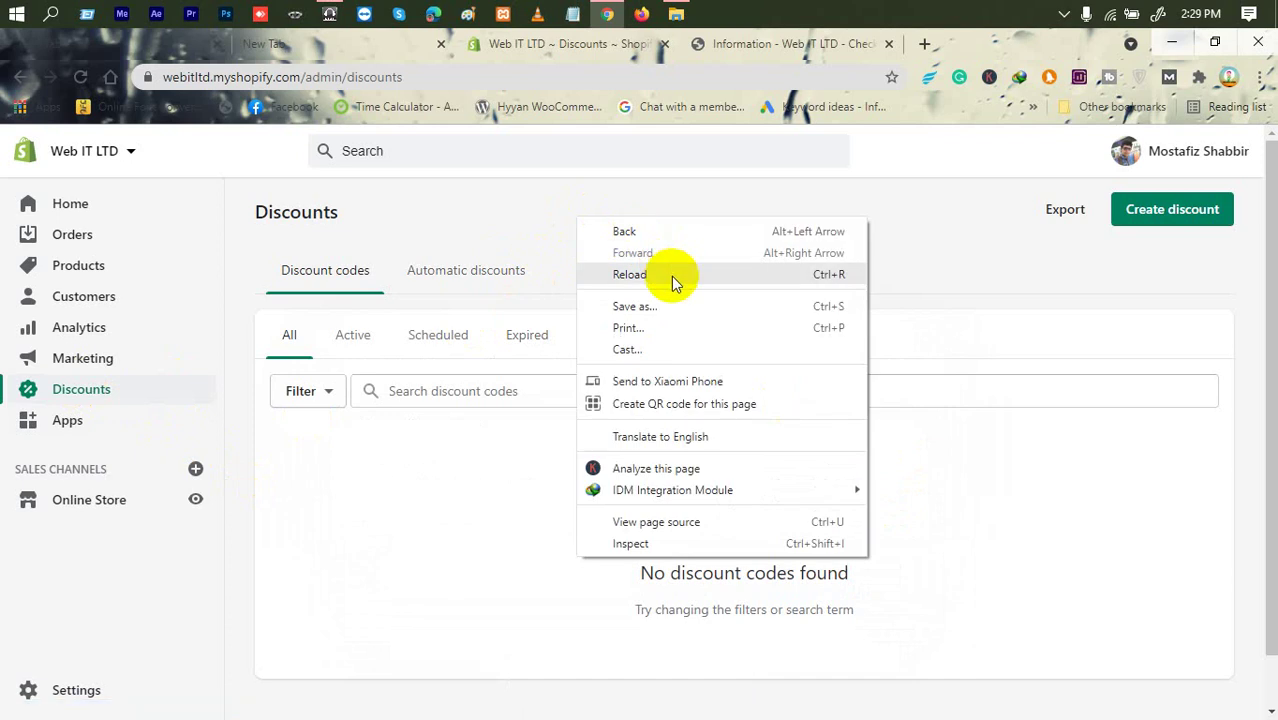
left_click(671, 276)
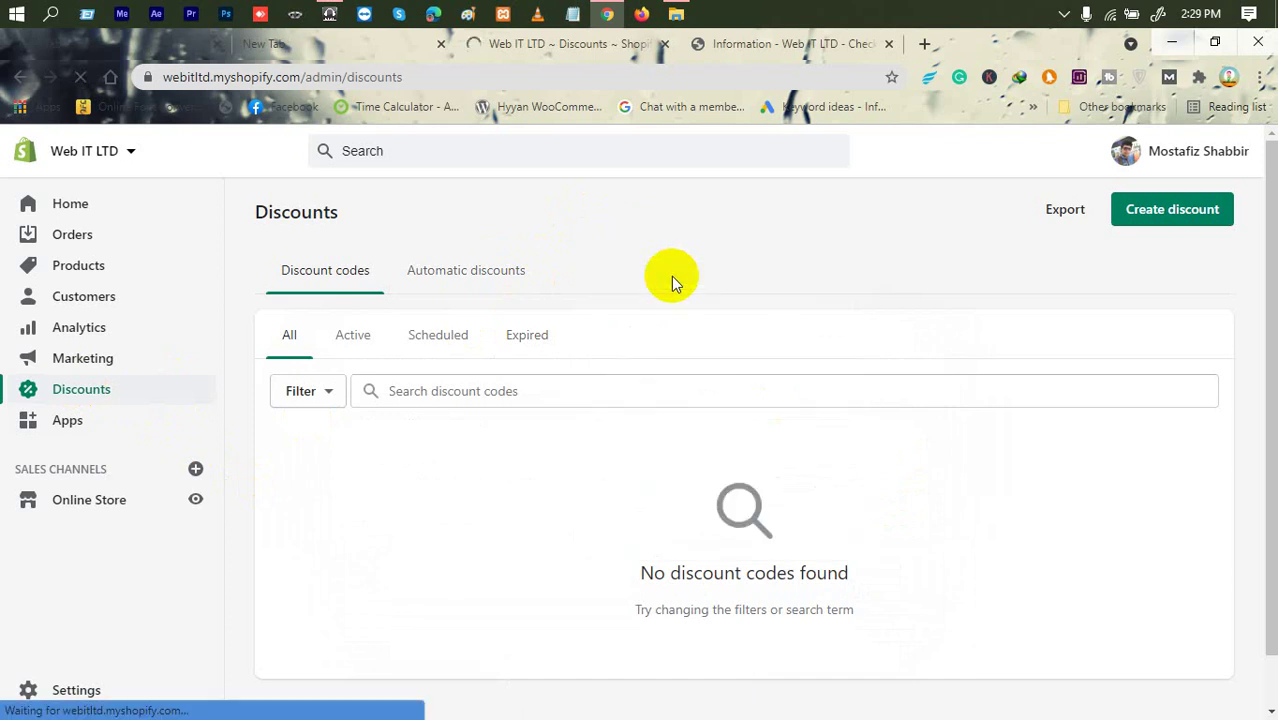